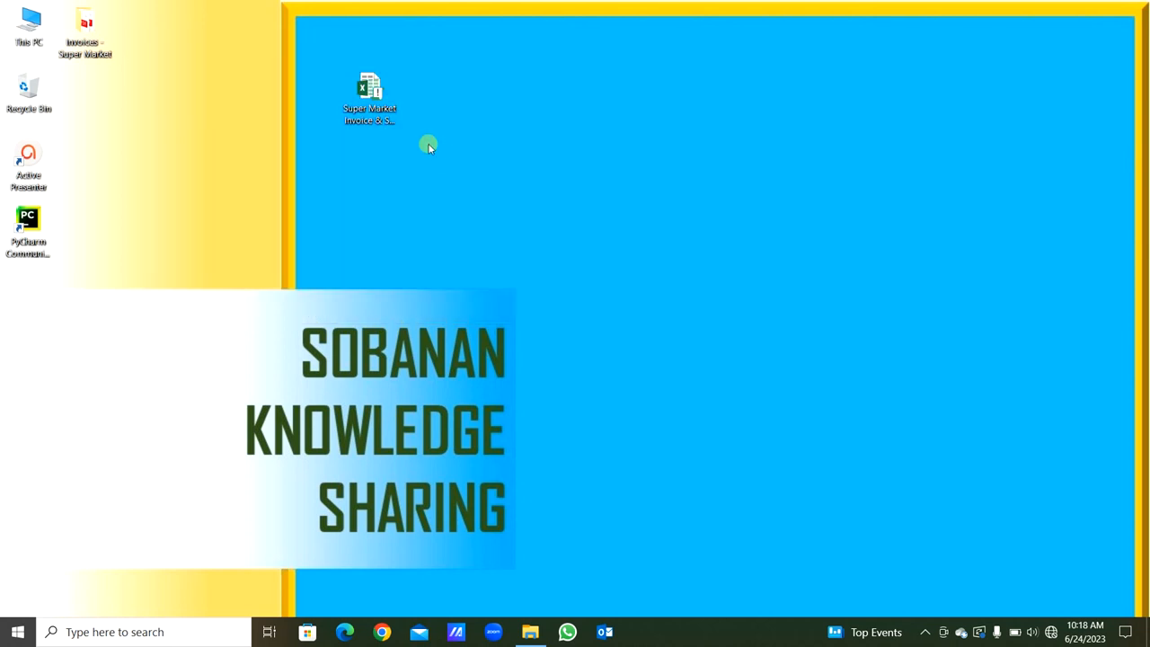
- Open the Super Market Invoice & Stock management System.xlsm workbook in Excel and enable its macros
left_click(372, 110)
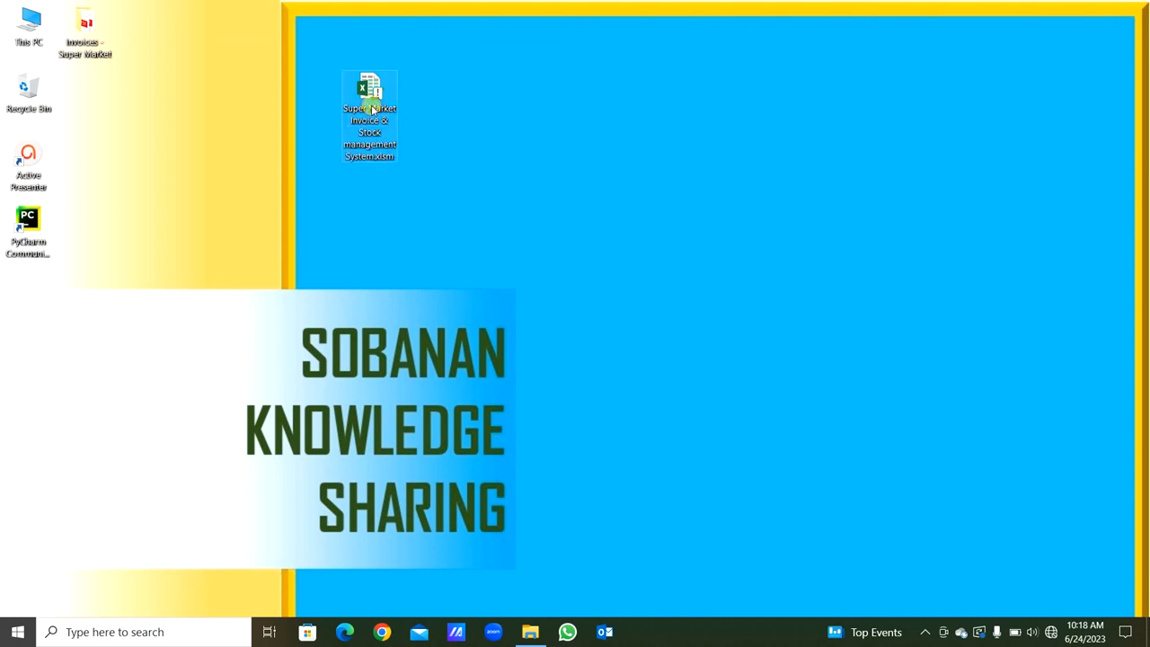
double_click(370, 99)
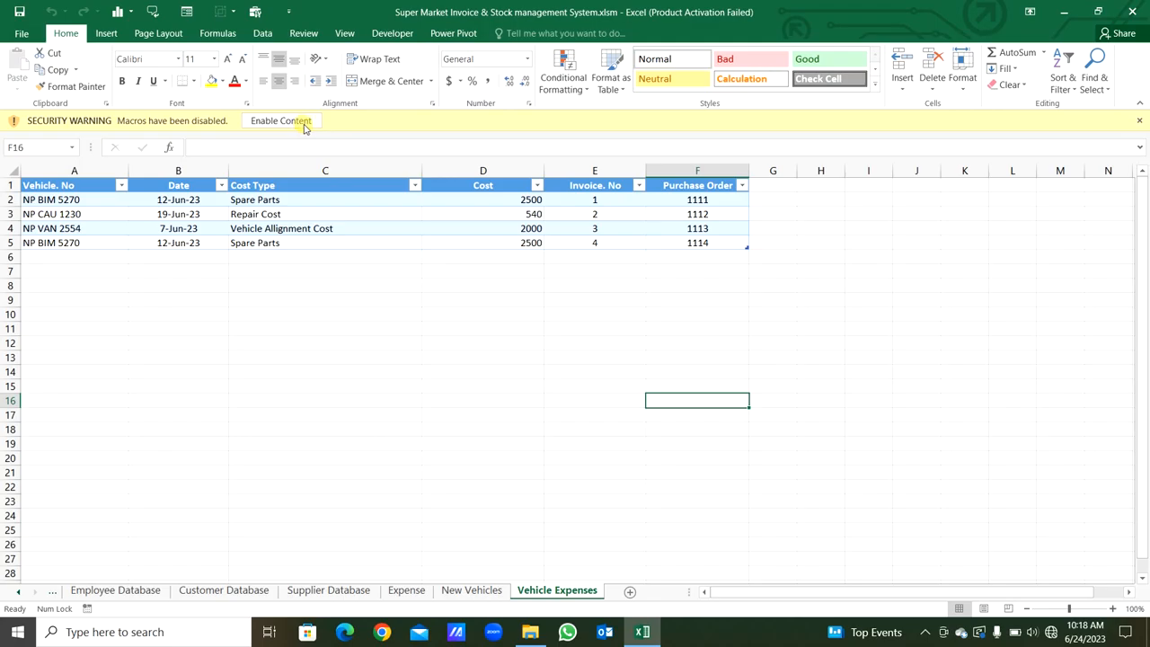
left_click(303, 120)
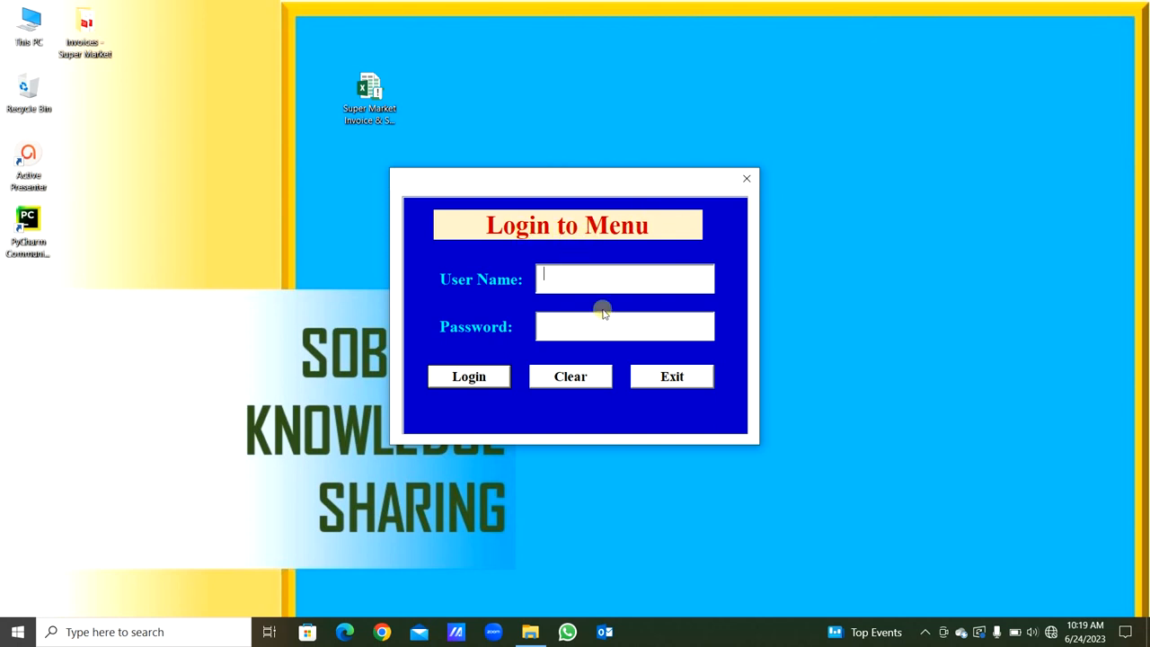
- Log in to the main menu with the user name and account password
type("Sobanan")
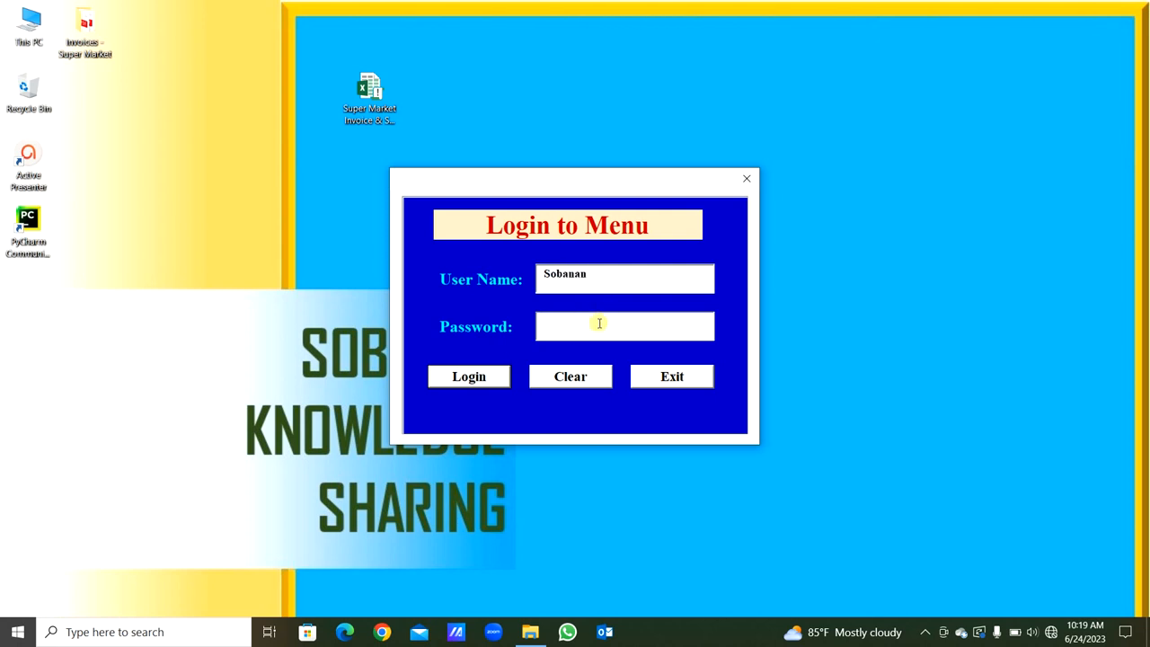
type("****")
key("Return")
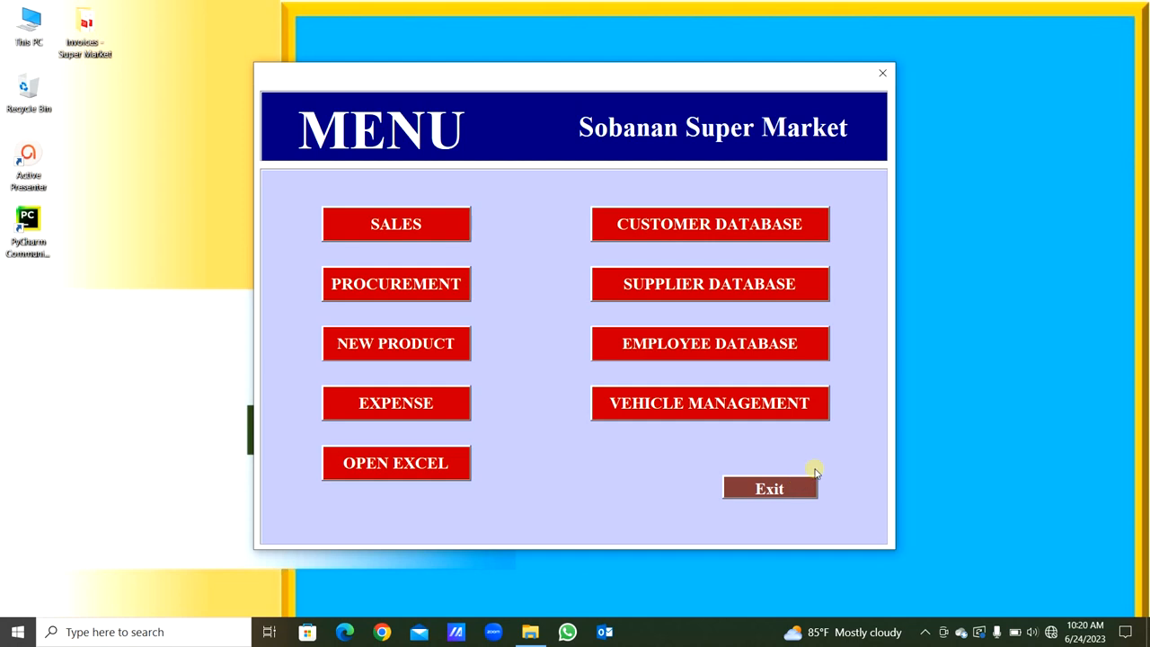
- Open the sales section and log in to the sales invoice with the user name and password
left_click(416, 227)
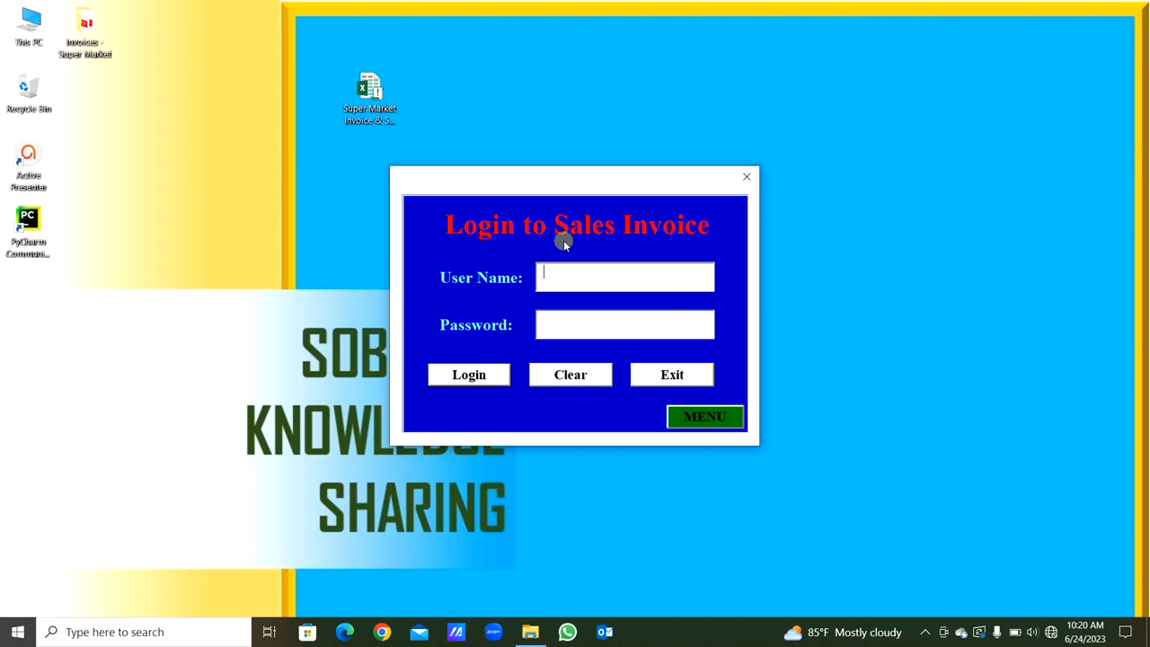
type("banan")
key("Tab")
type("****")
key("Return")
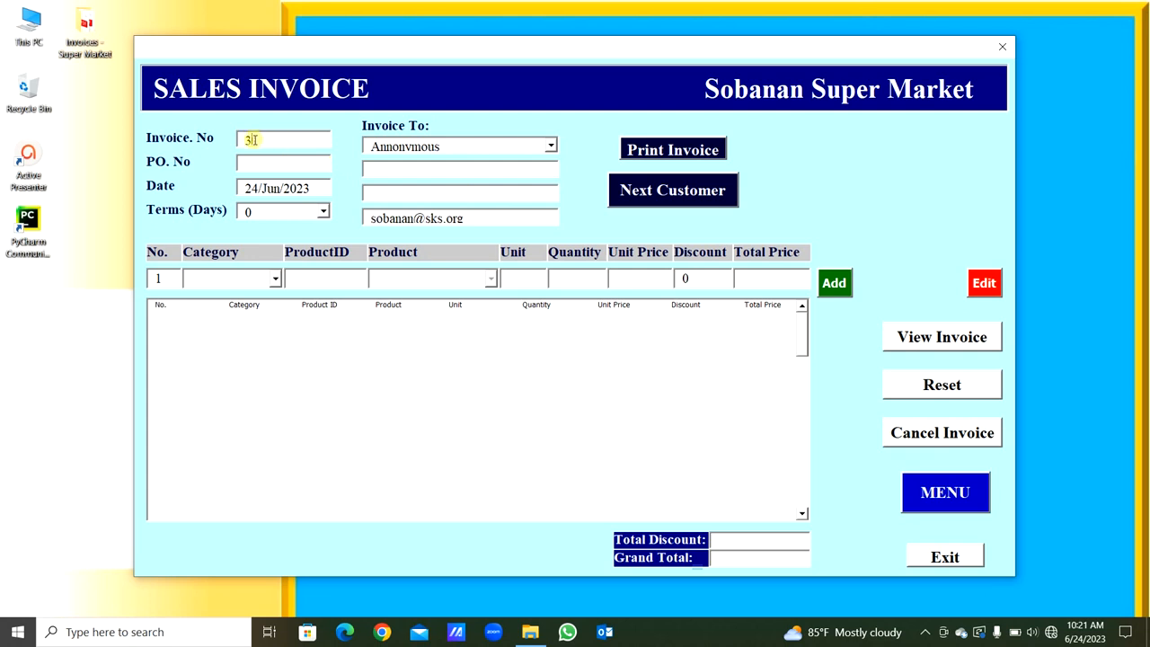
- Check the invoice number on the sales invoice form and return to the main menu
left_click_drag(255, 140, 240, 139)
left_click(264, 140)
left_click_drag(261, 140, 218, 140)
left_click(951, 496)
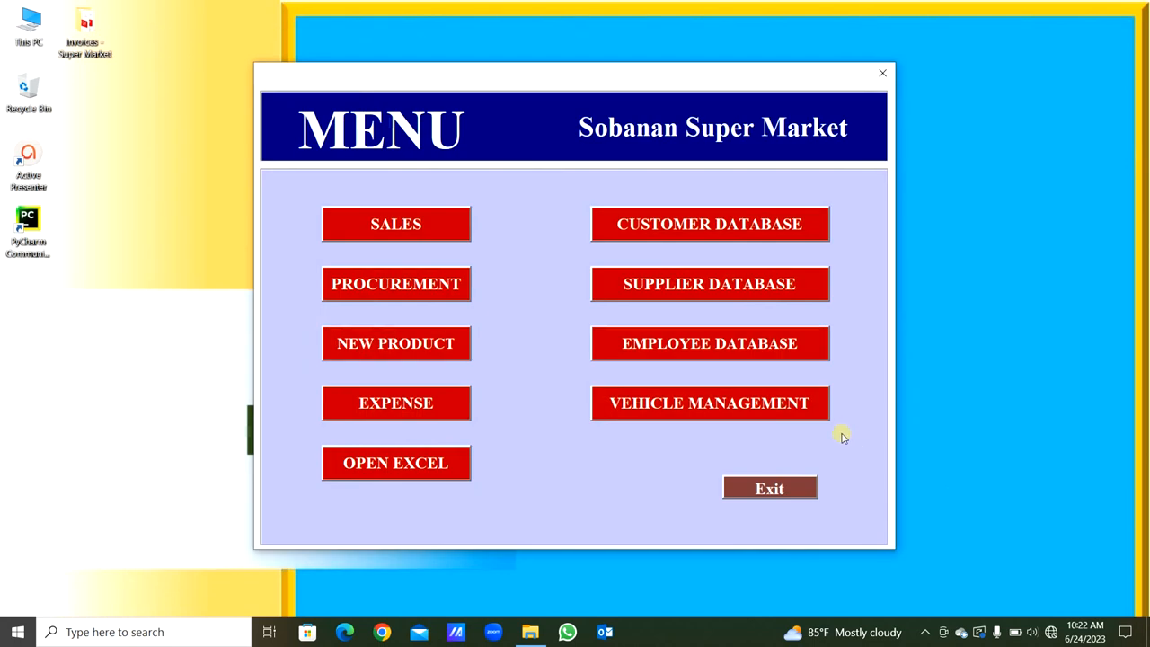
- Reopen the sales section from the menu and sign in again with the user name and password
left_click(383, 222)
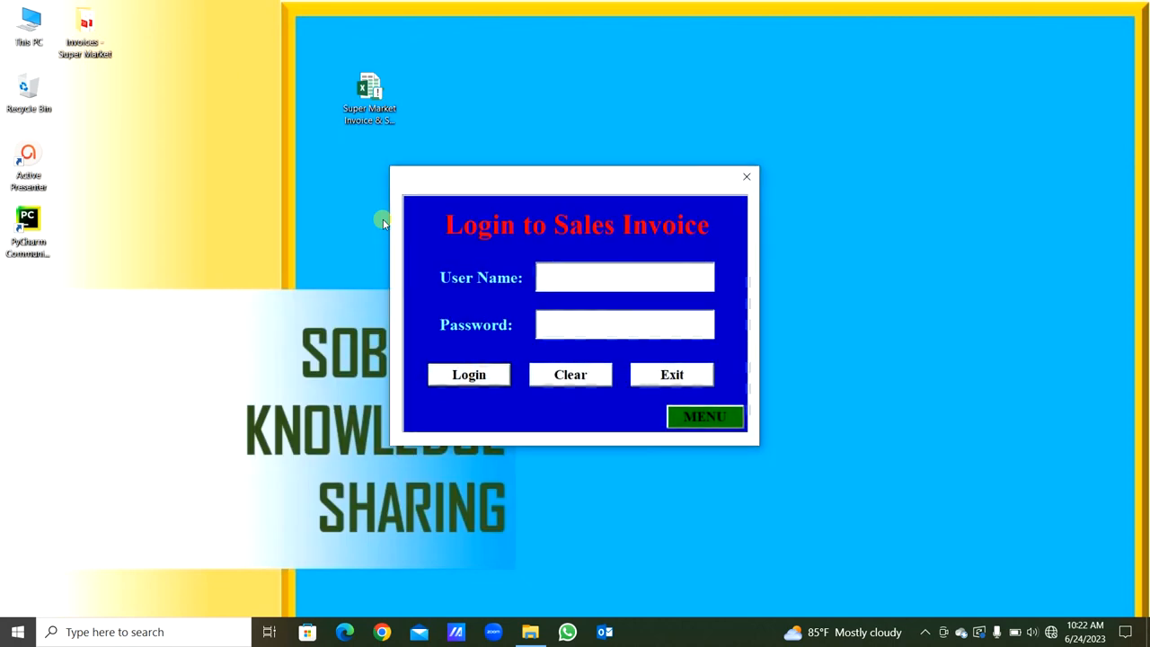
type("Sobanan")
key("Tab")
type("*")
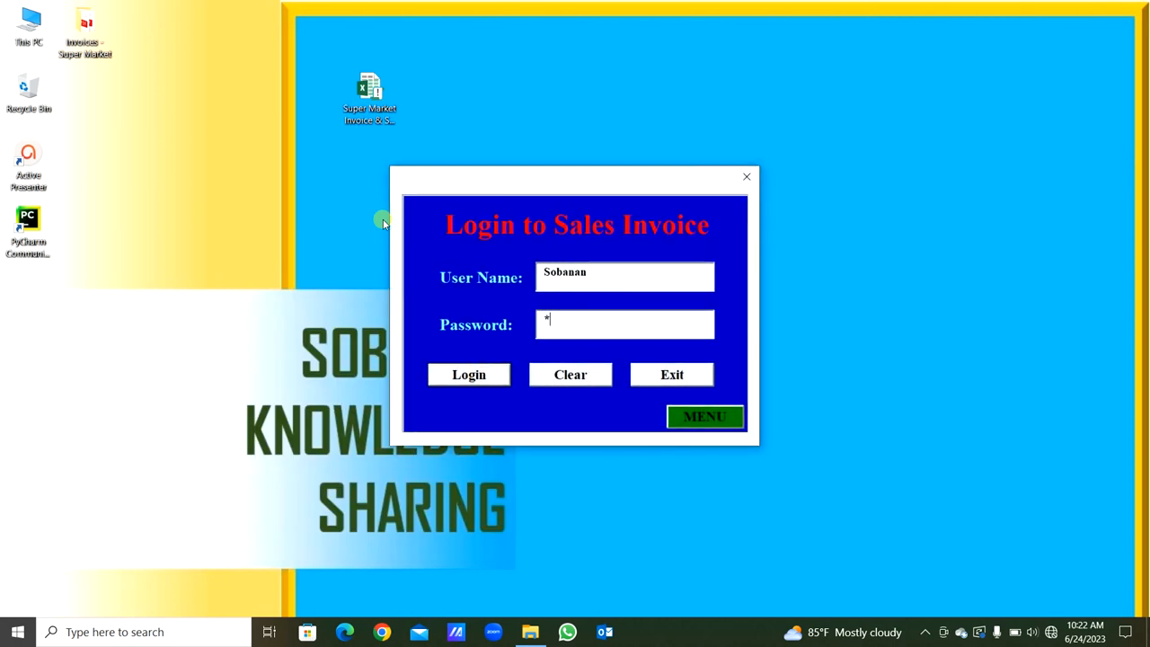
type("****")
key("Return")
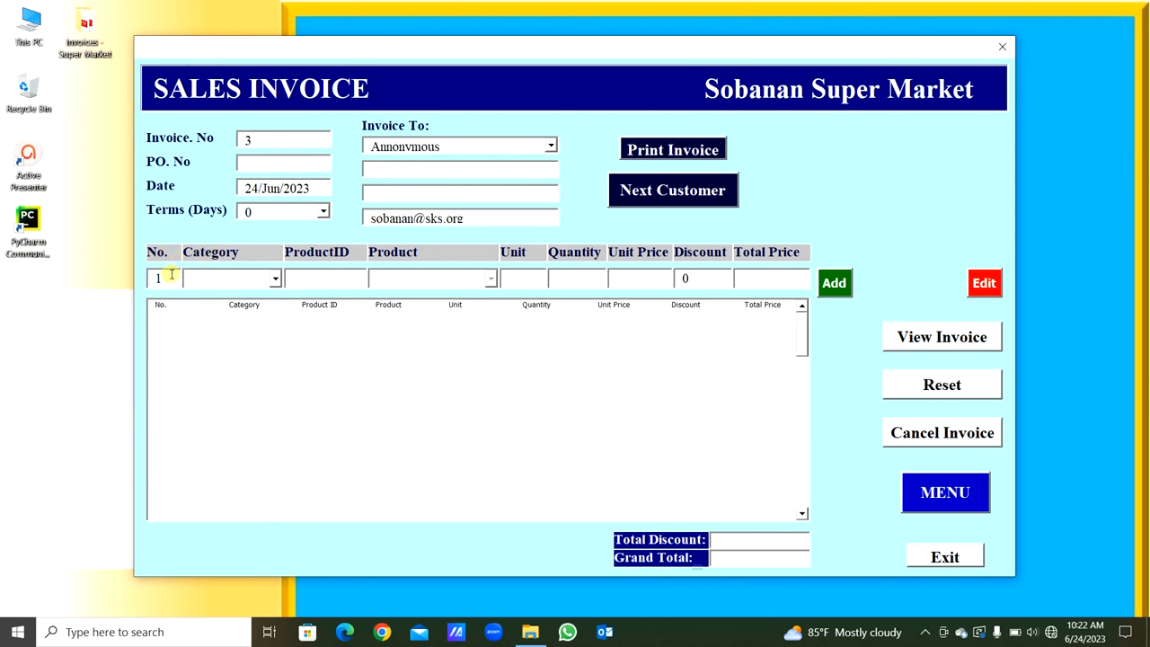
- Browse the category options for the first invoice line and choose Chocolate Item
left_click(318, 361)
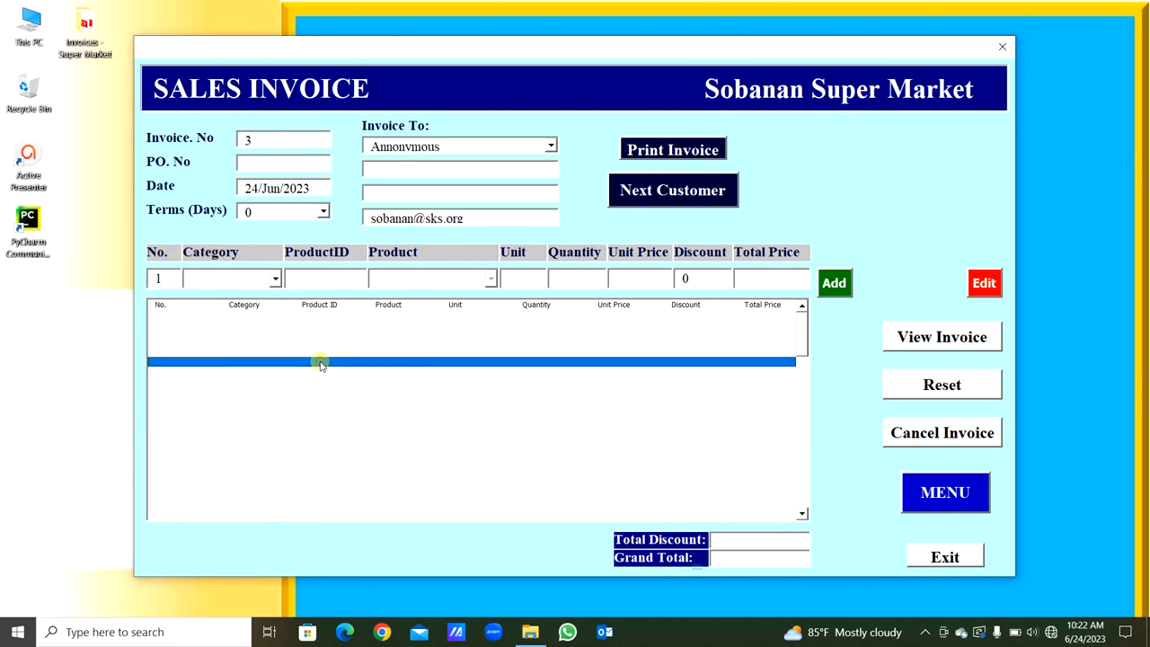
left_click(275, 278)
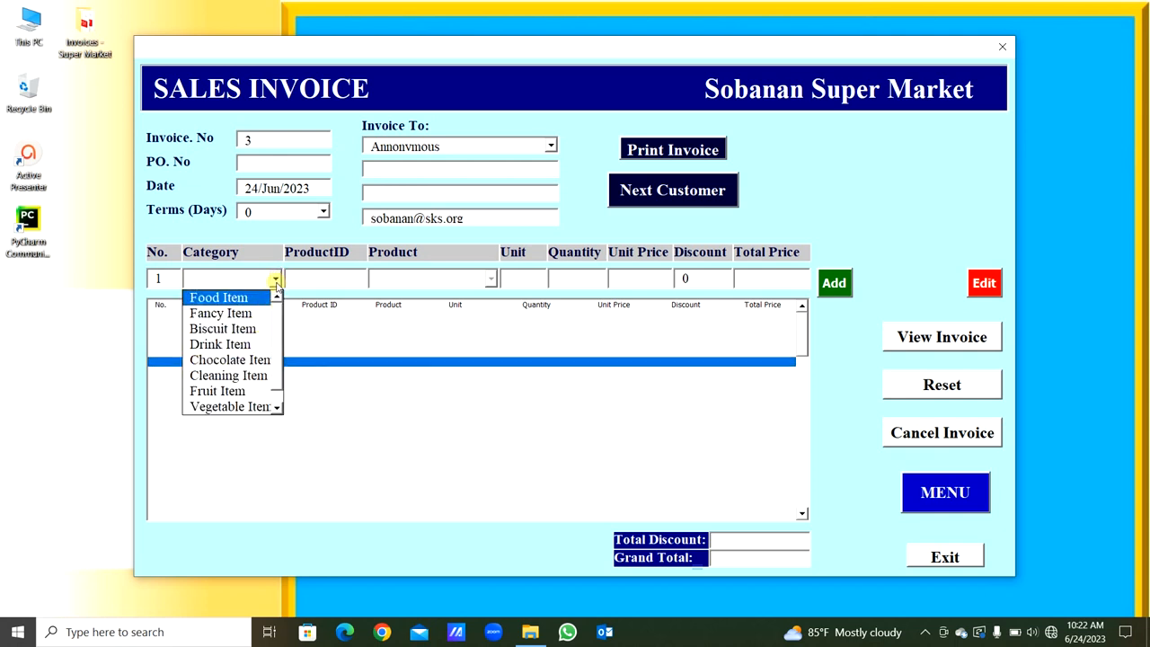
left_click(278, 330)
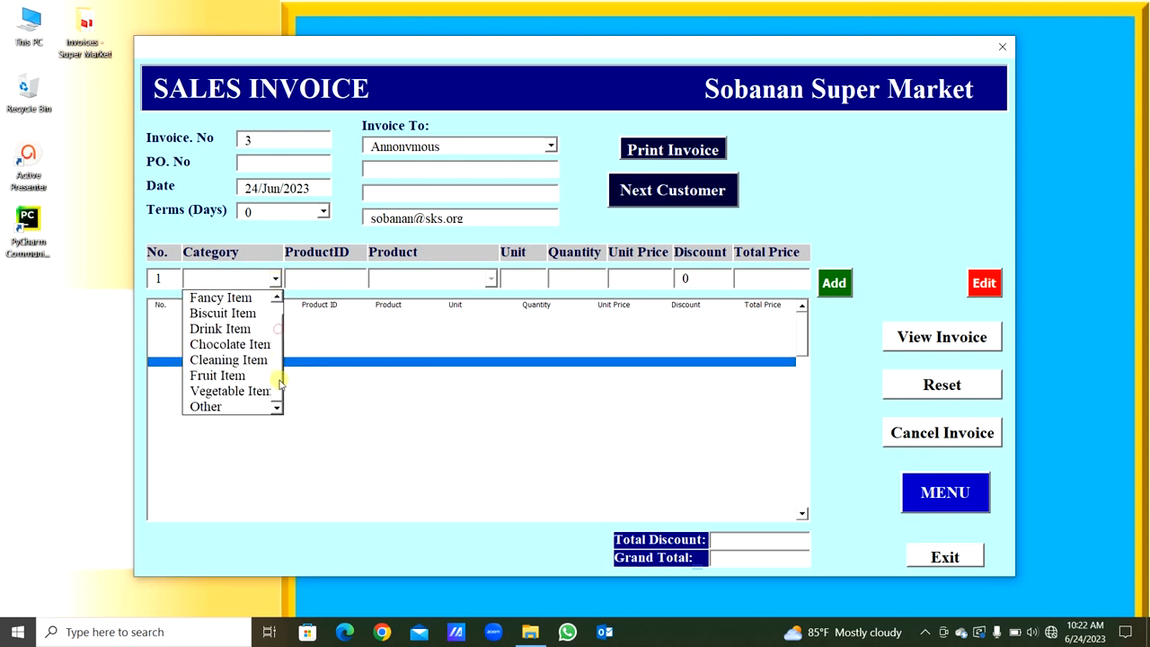
scroll(270, 350, "up", 1)
scroll(263, 382, "down", 1)
scroll(268, 305, "up", 1)
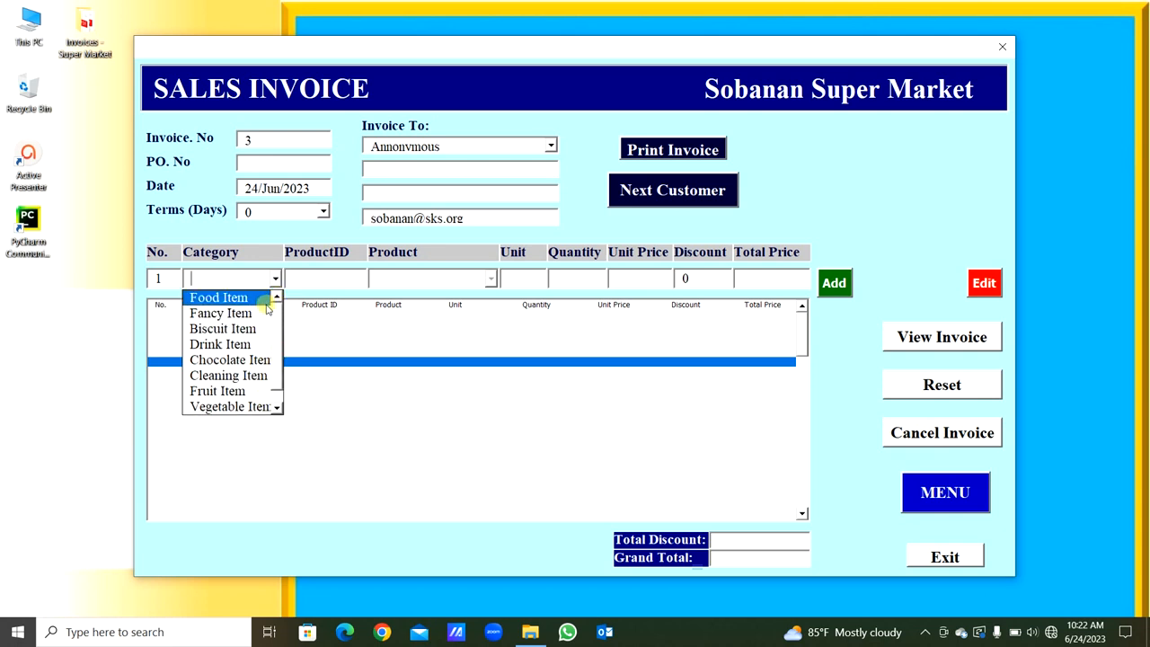
scroll(261, 377, "down", 1)
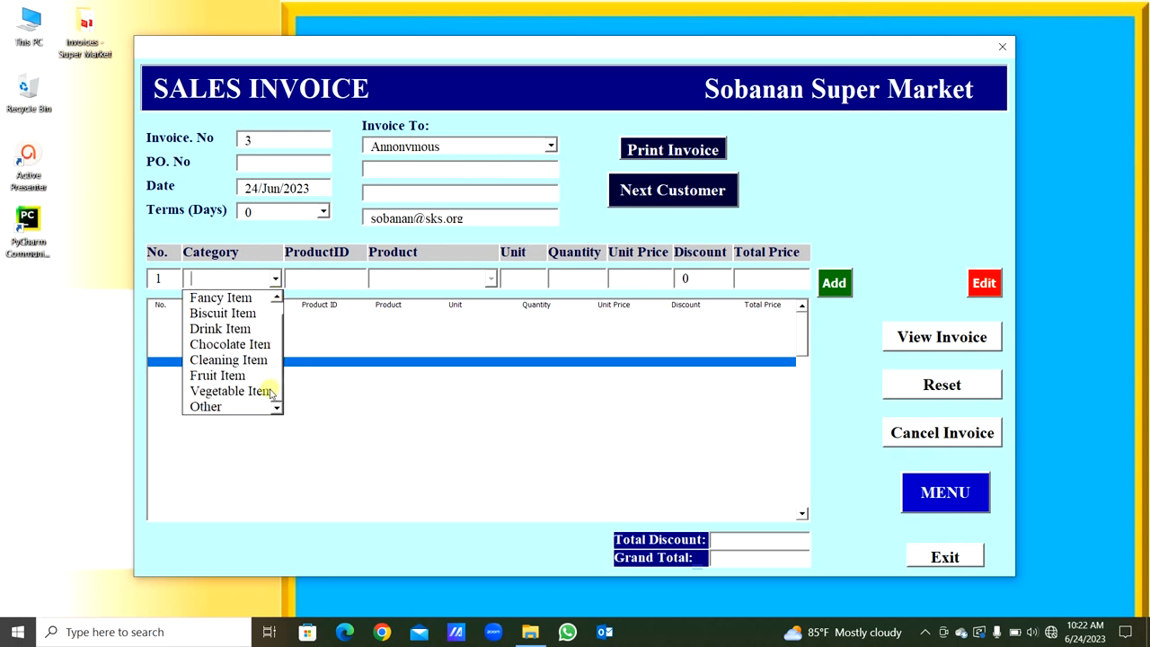
left_click(230, 344)
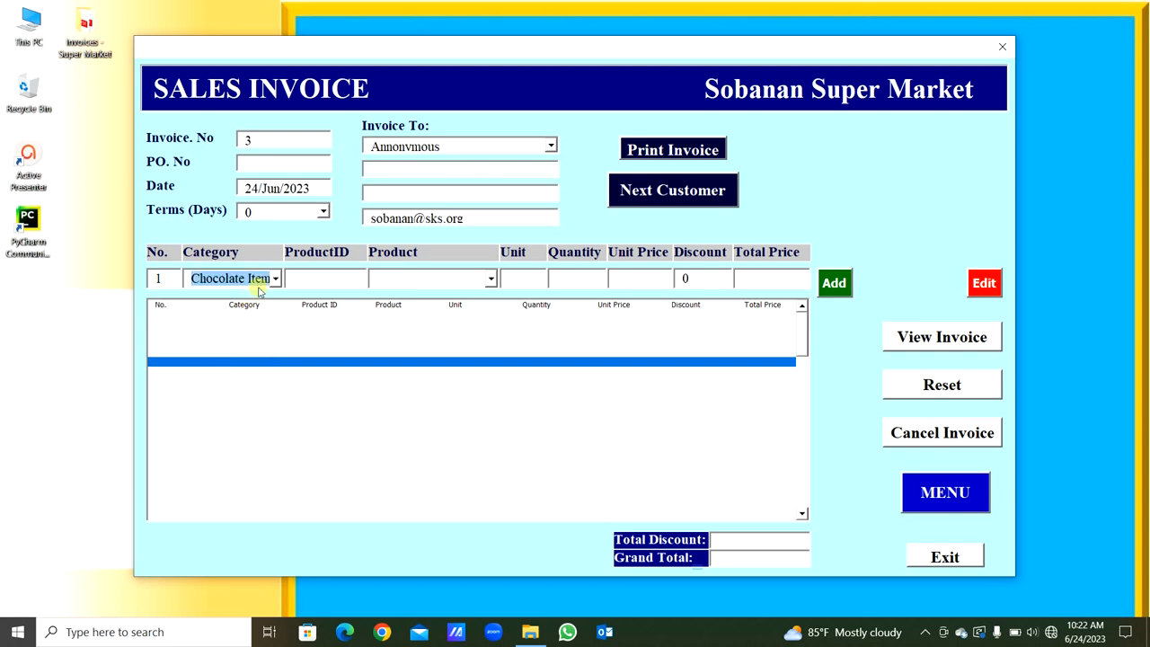
- Set the first line's category to Food Item and its product to Sugar
type("Food")
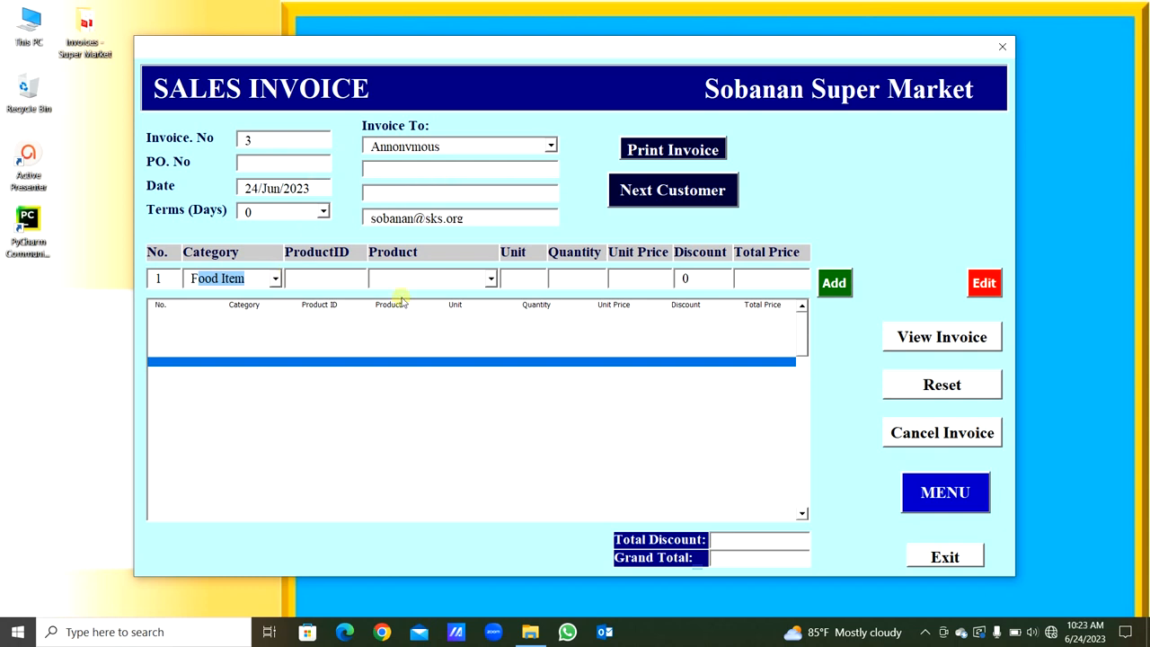
key("Tab")
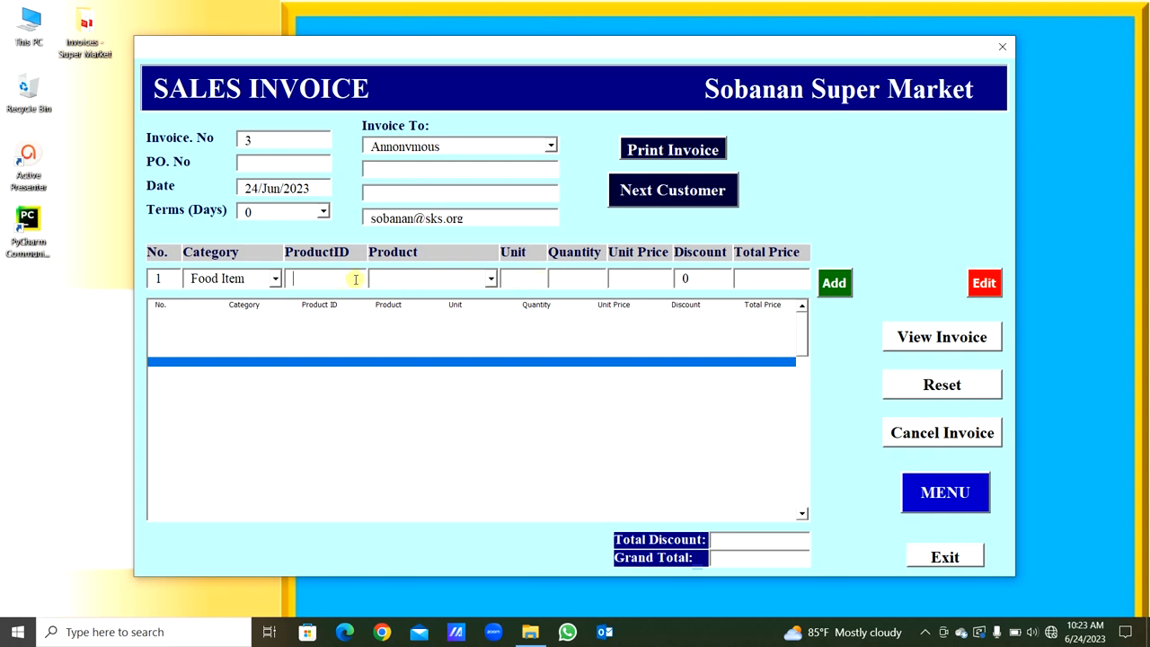
left_click(492, 279)
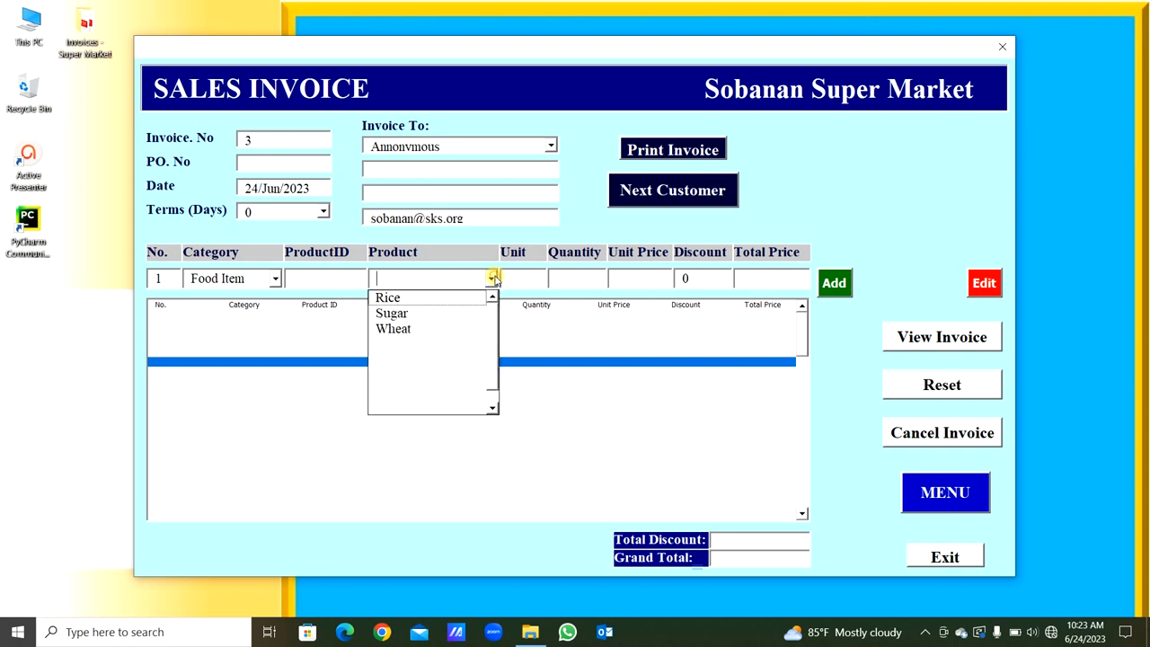
left_click(456, 315)
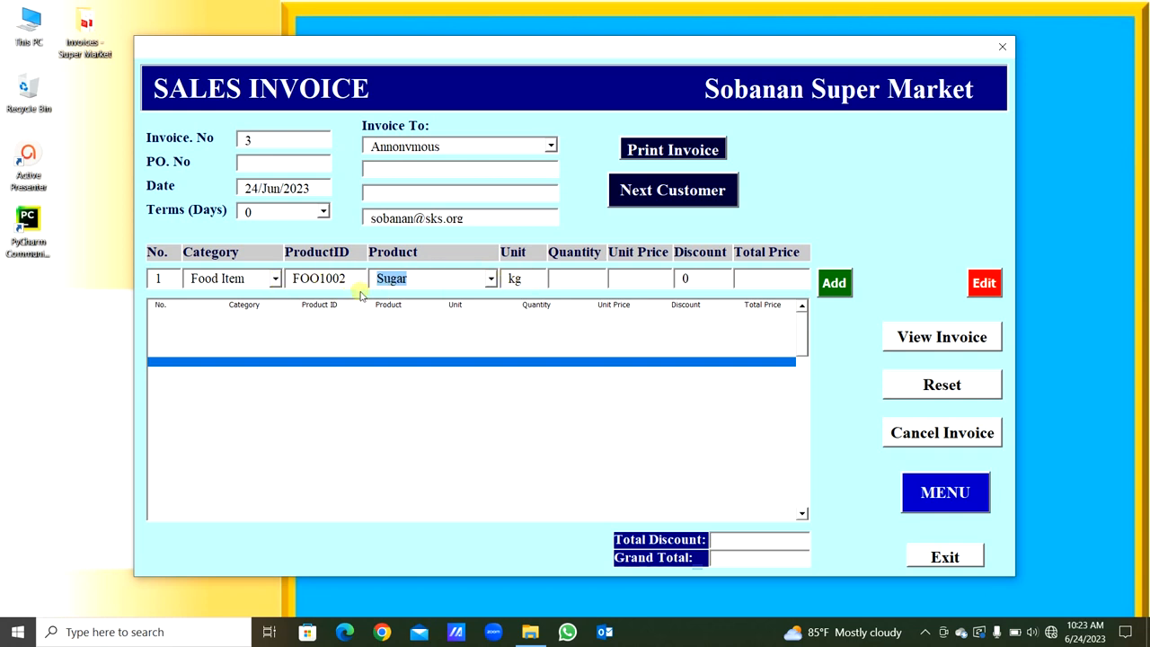
- Set the Sugar line's quantity to 4, unit price to 50 and discount to 1
left_click(579, 280)
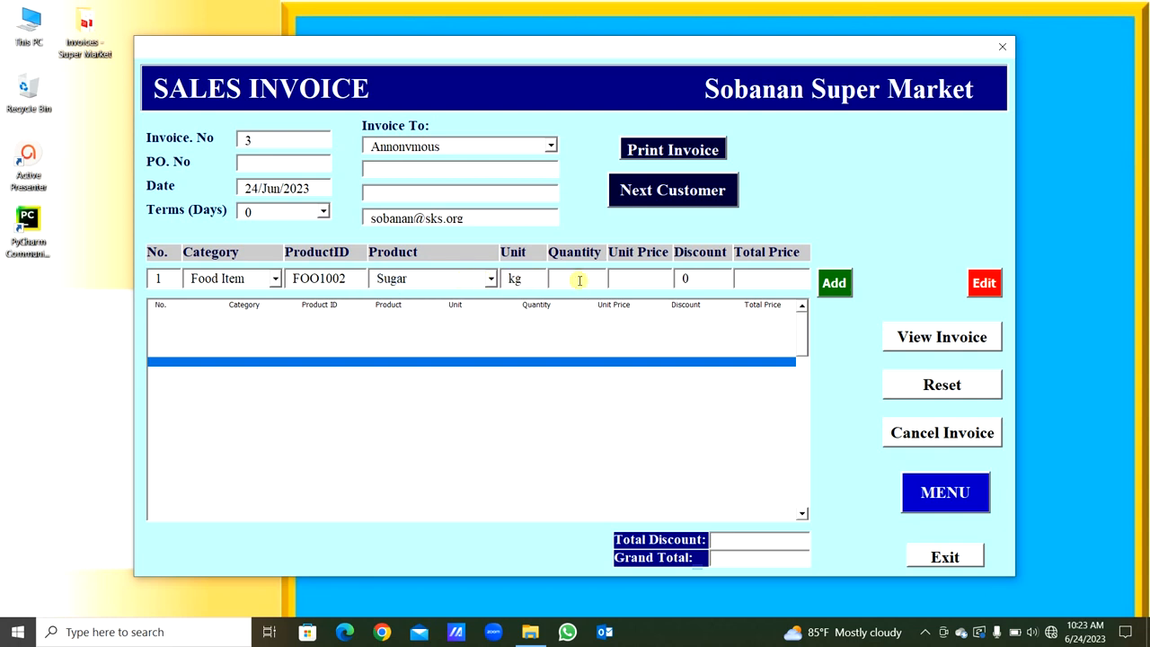
type("4")
key("Tab")
type("50")
key("Tab")
type("1")
key("Tab")
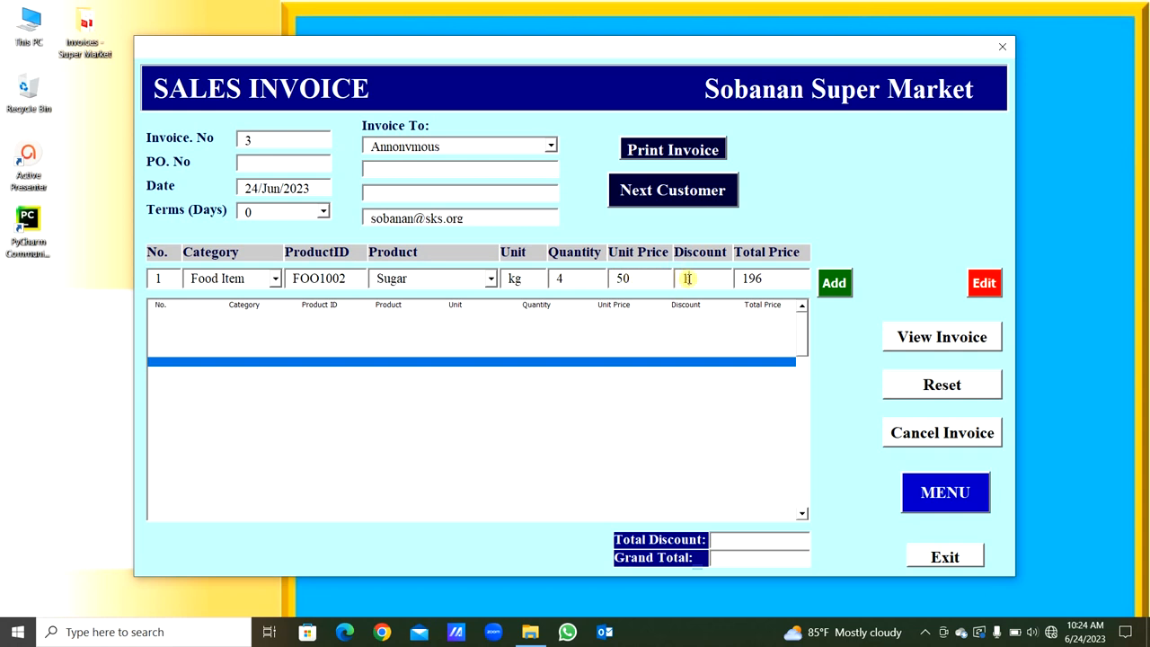
- Try to replace the Sugar line's quantity with the letter "a" and dismiss the resulting message
left_click_drag(688, 278, 627, 279)
left_click(584, 281)
key("BackSpace")
type("a")
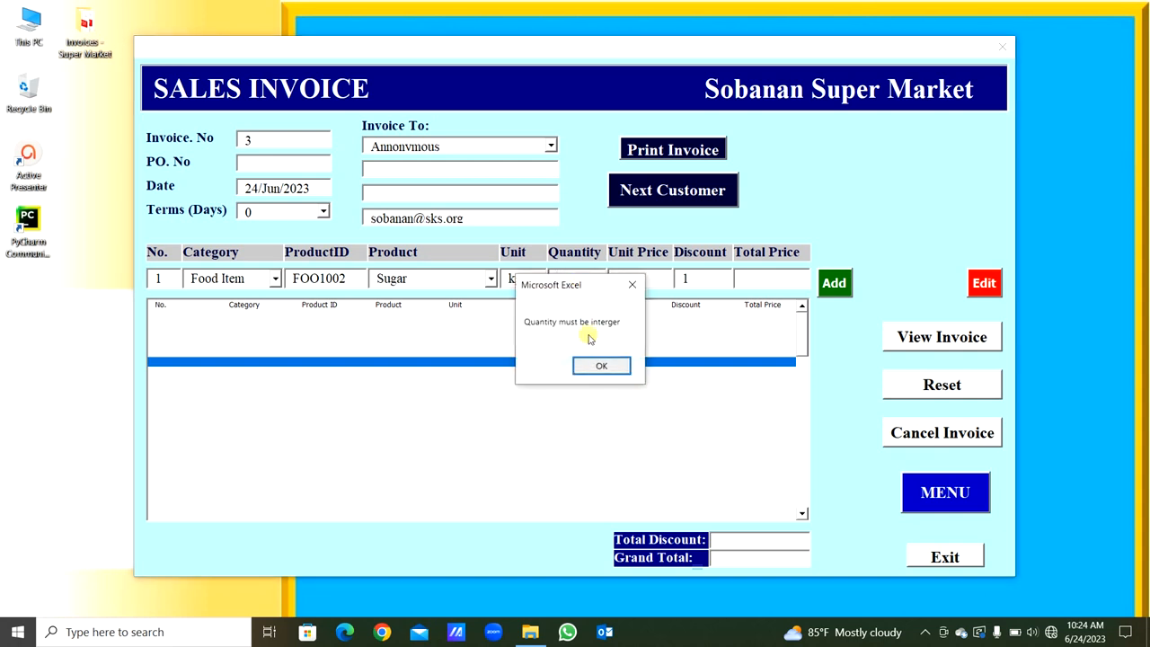
left_click_drag(593, 284, 583, 339)
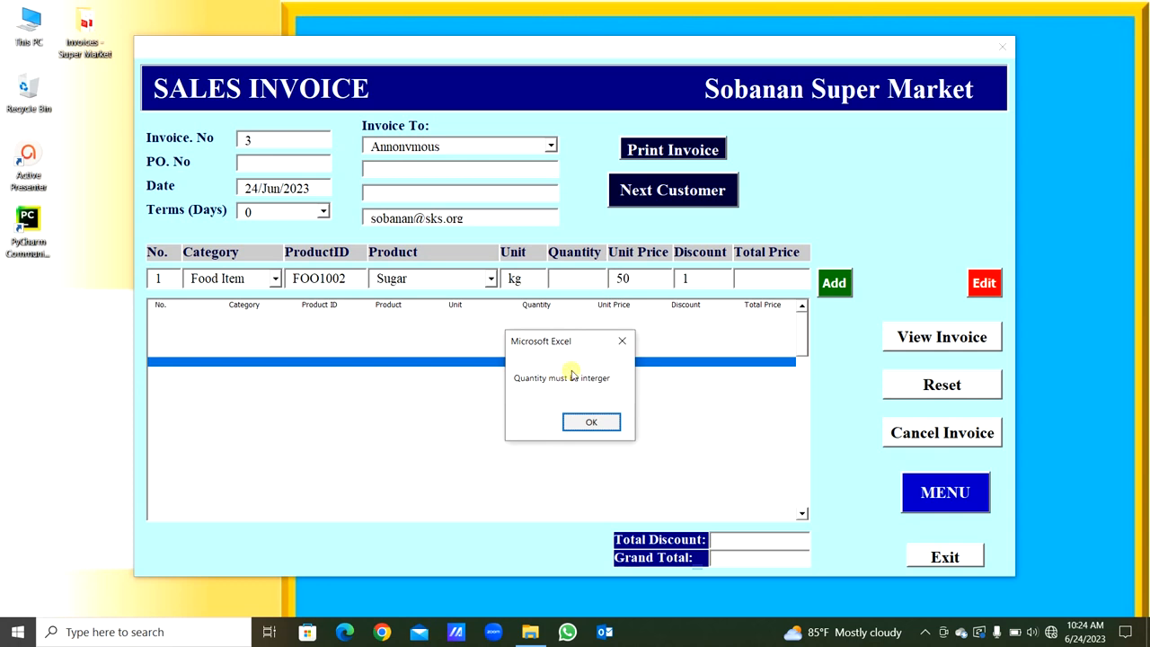
left_click(586, 421)
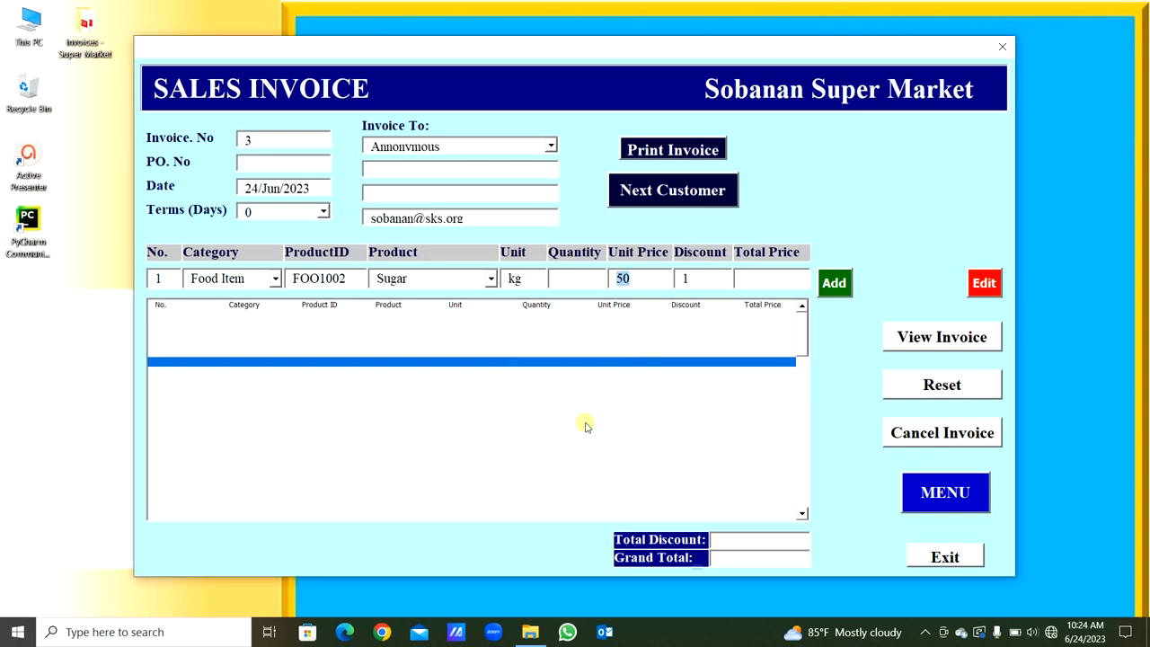
- Try a non-numeric unit price of "a" and a non-numeric discount on the Sugar line, dismissing each message
key("BackSpace")
type("a")
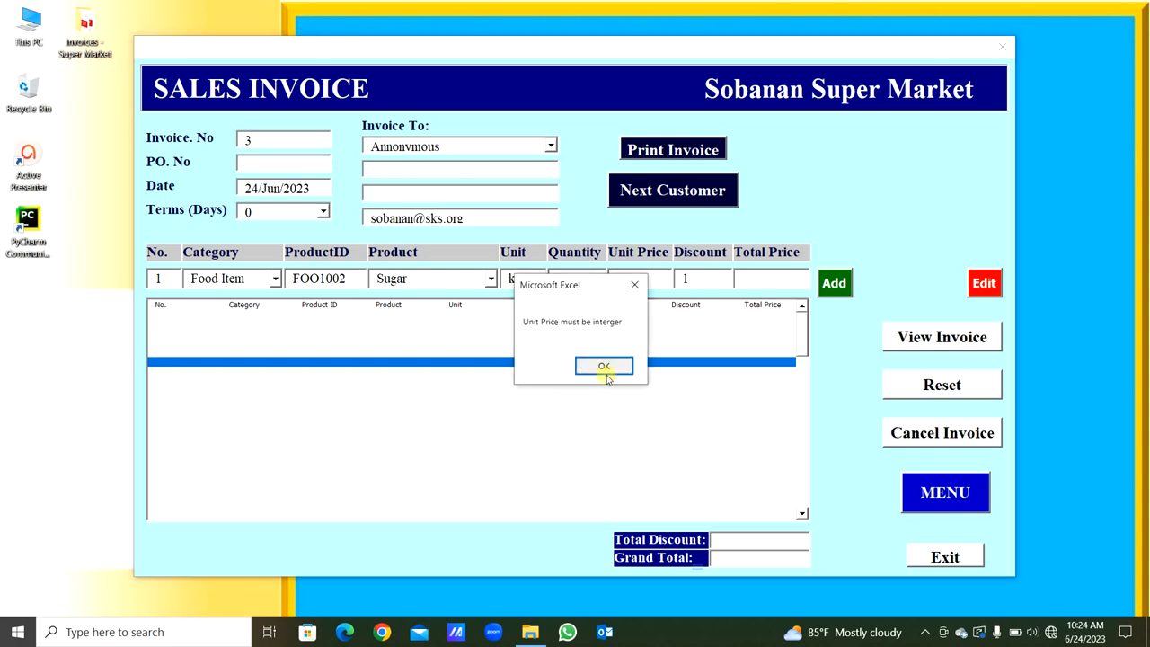
left_click(604, 366)
type("0")
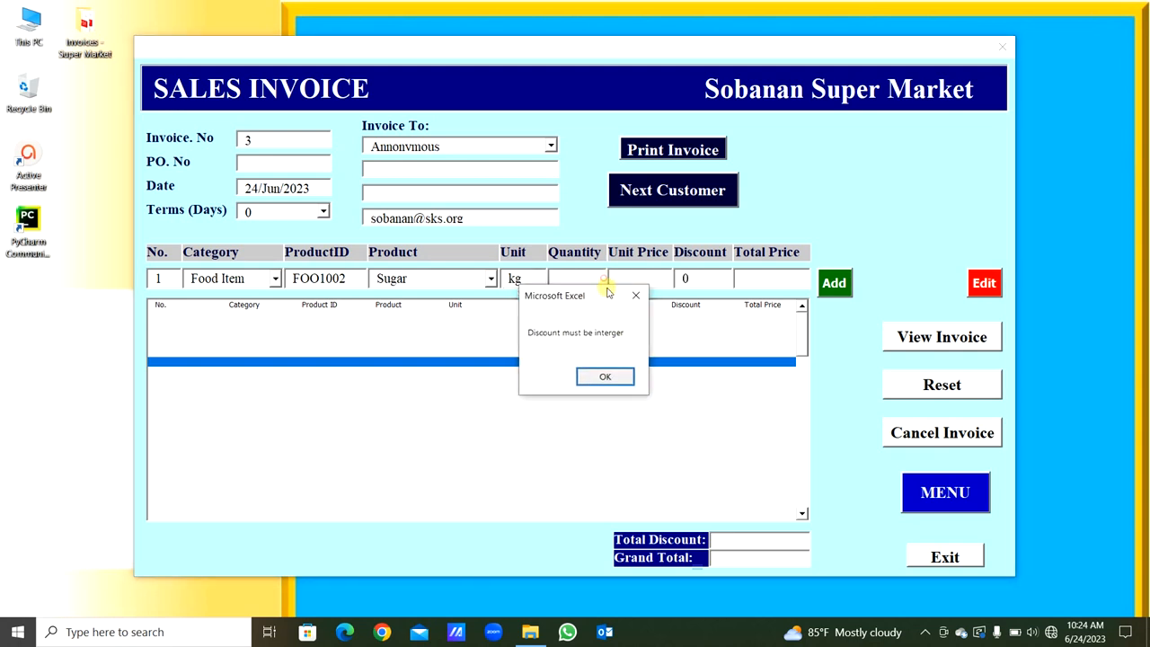
left_click_drag(607, 291, 613, 309)
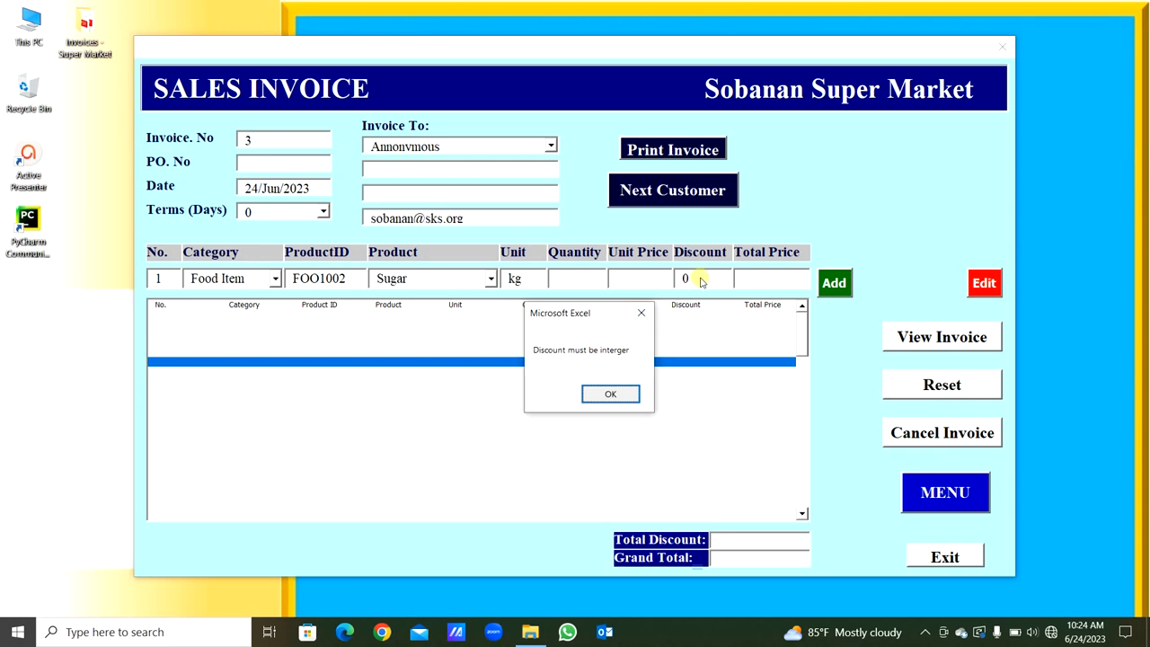
left_click_drag(600, 313, 603, 330)
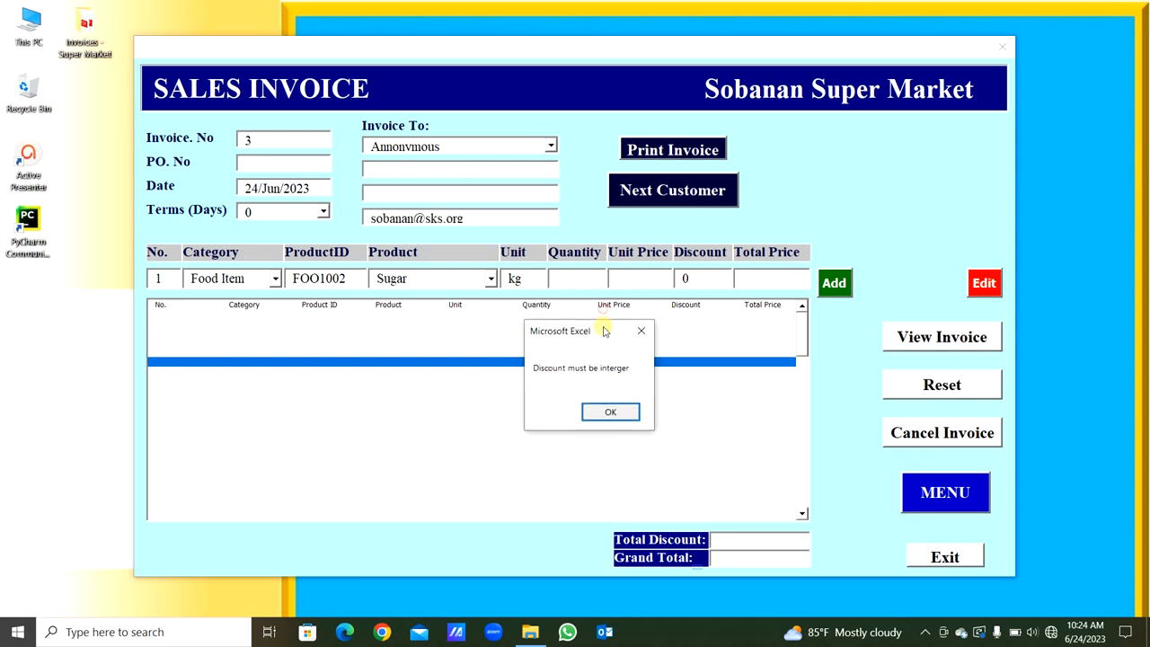
left_click(620, 402)
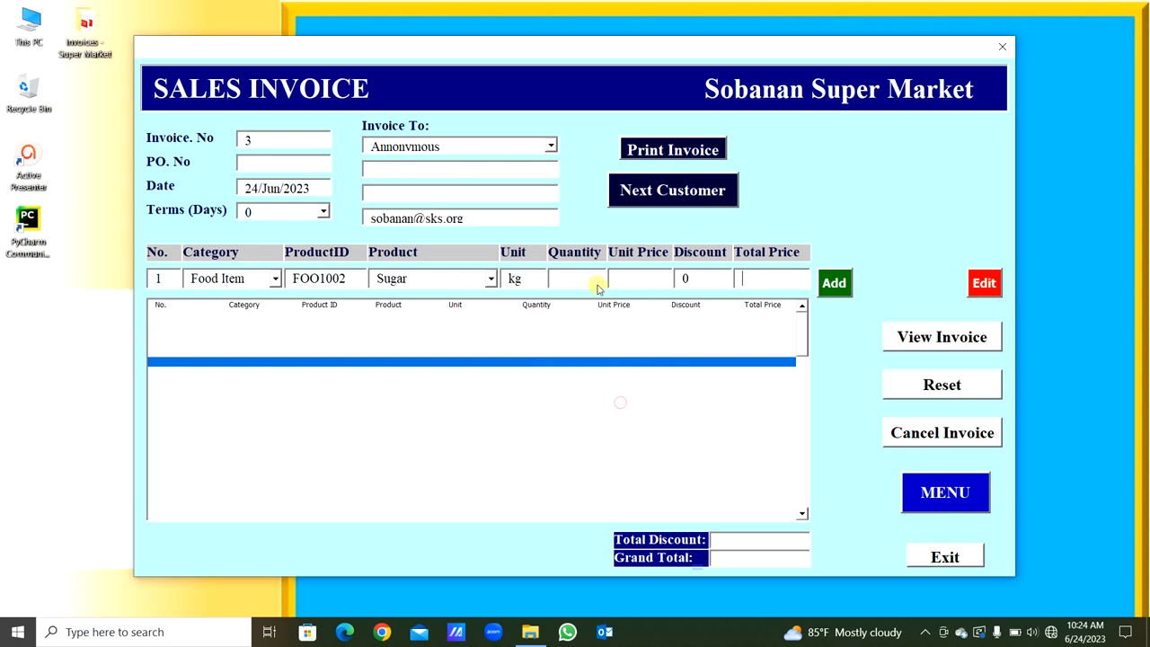
- Try the text entries "fhd", "jl" and "jkl" as the Sugar line's quantity, unit price and discount, dismissing each message
left_click(588, 280)
type("f")
type("hd")
key("Tab")
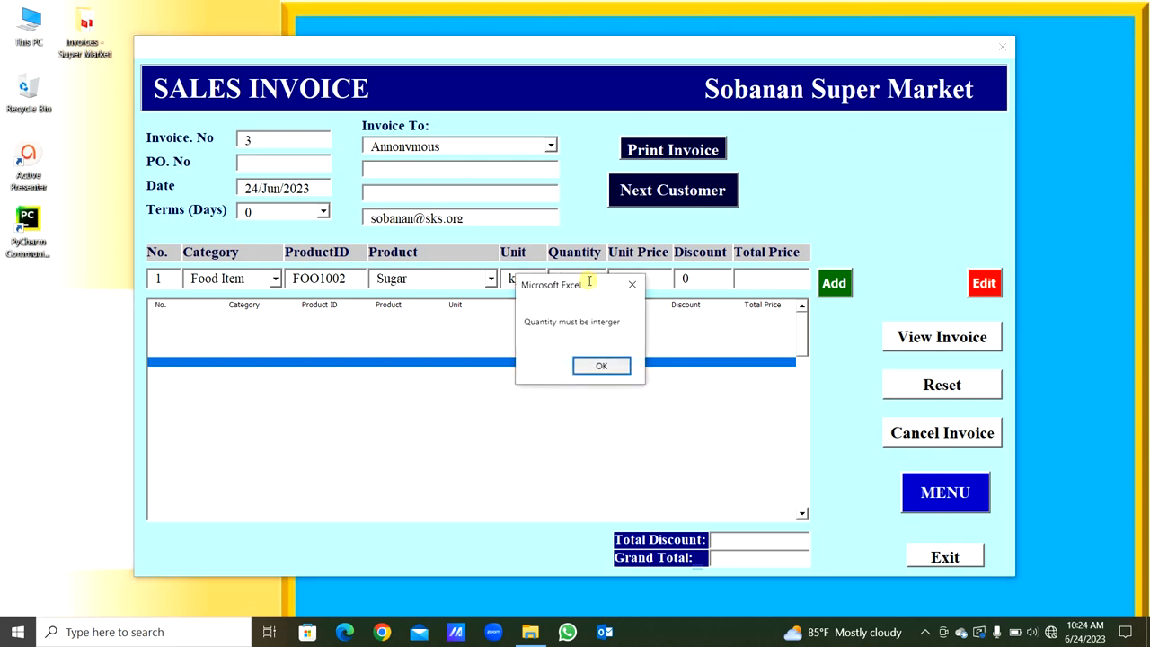
key("Return")
type("jl")
key("Tab")
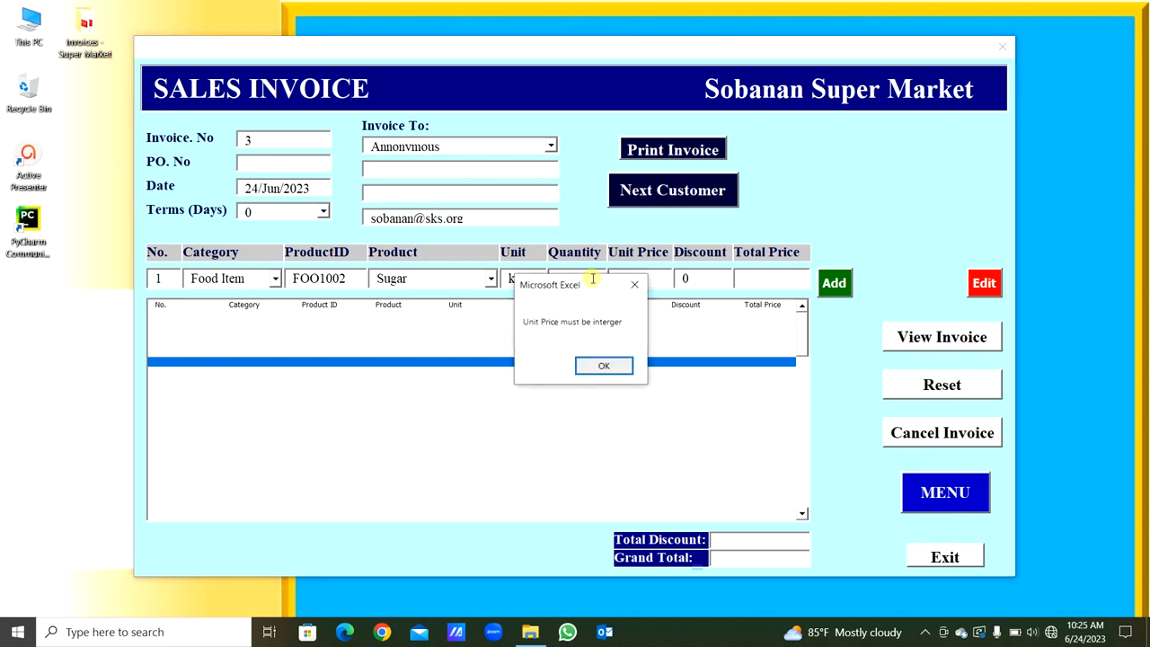
key("Return")
type("jkl")
key("Tab")
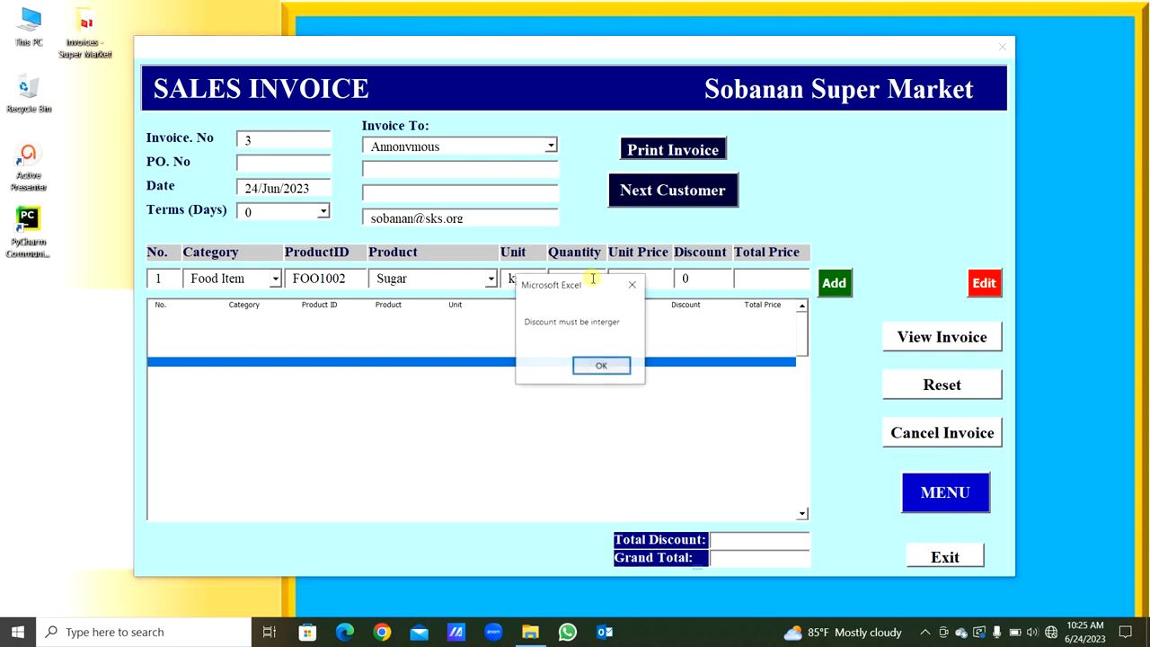
key("Return")
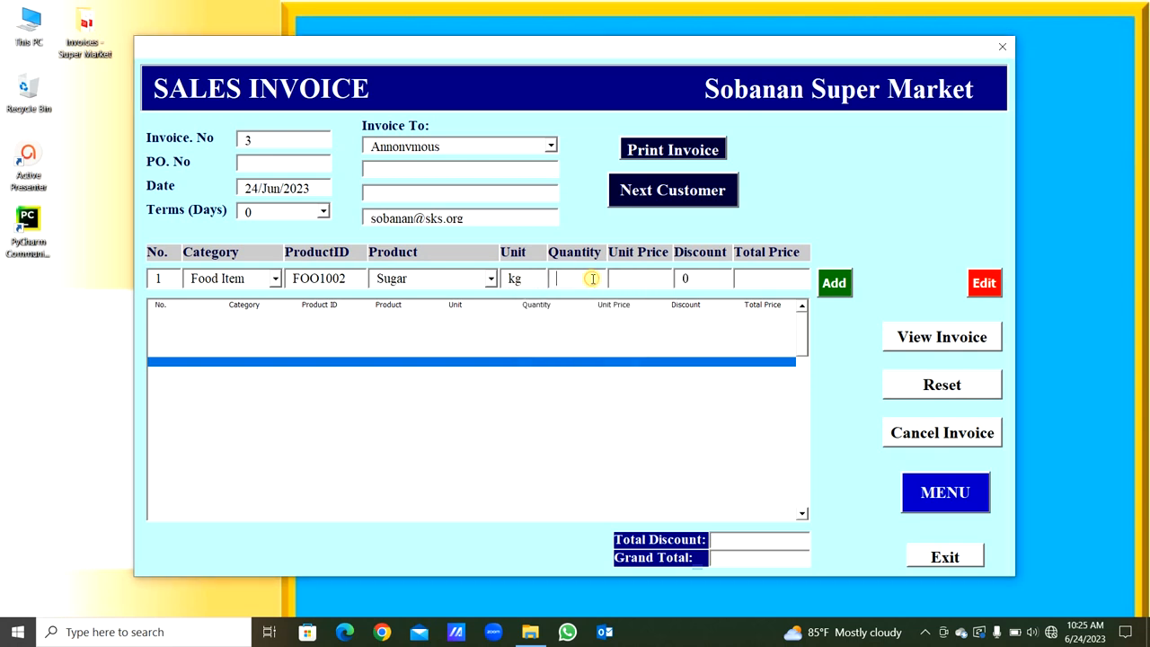
- Re-enter the Sugar line with quantity 4, unit price 50 and discount 1
type("450")
key("Tab")
type("1")
key("Tab")
key("Tab")
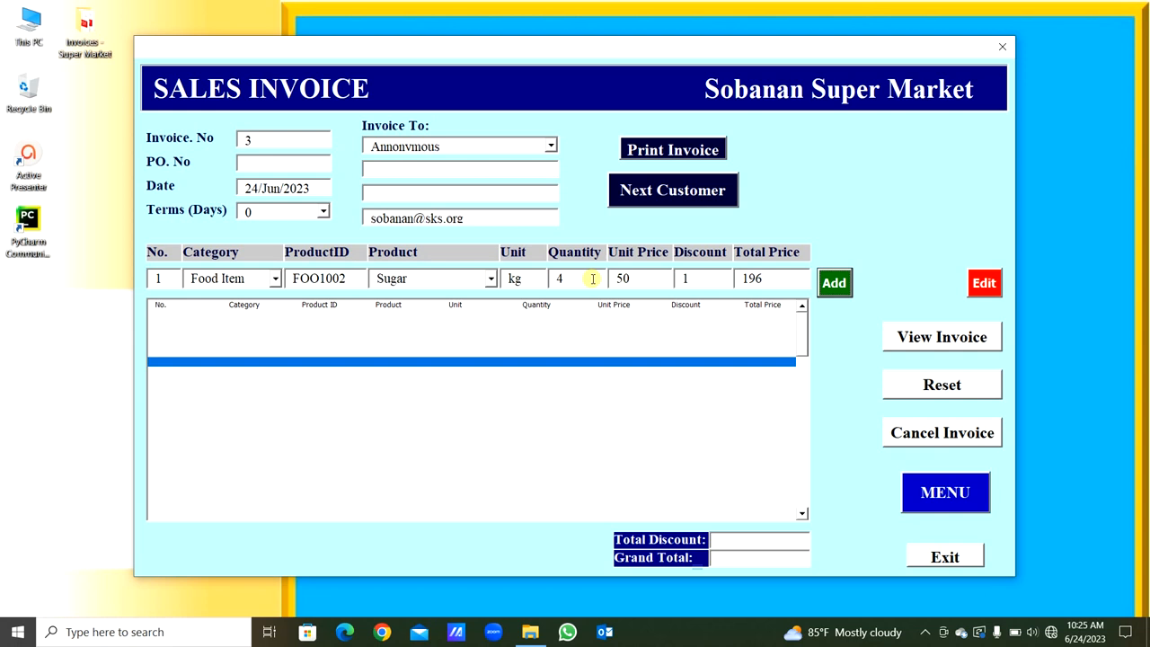
- Try to add the Sugar line to the invoice and dismiss the resulting message
key("Return")
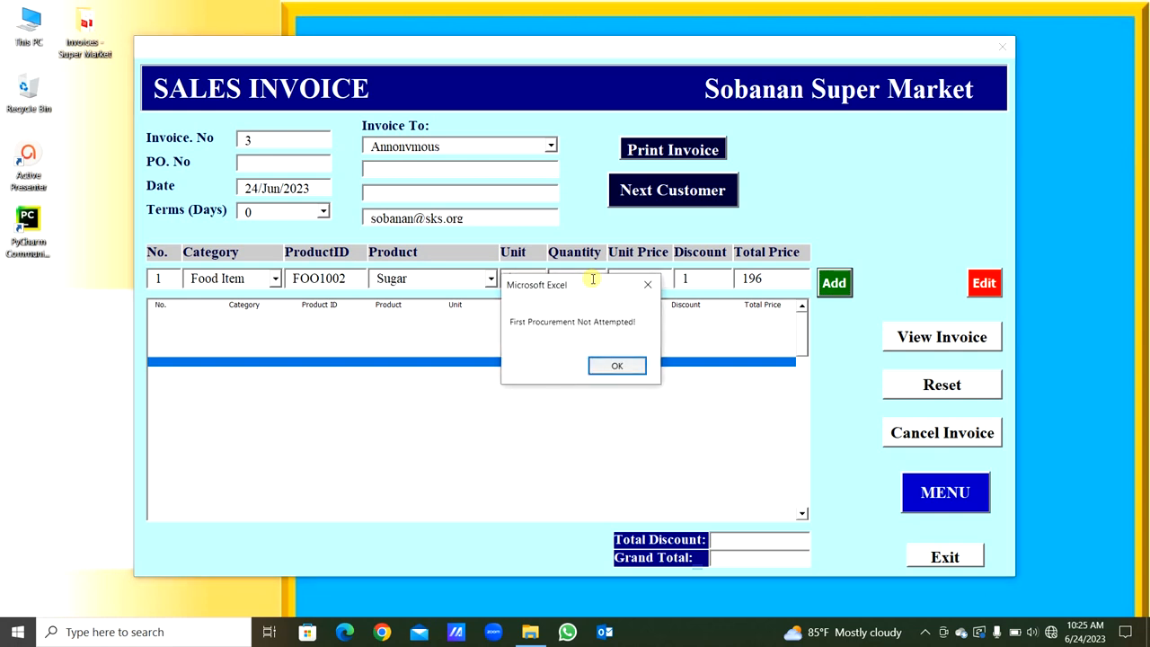
left_click_drag(593, 279, 598, 372)
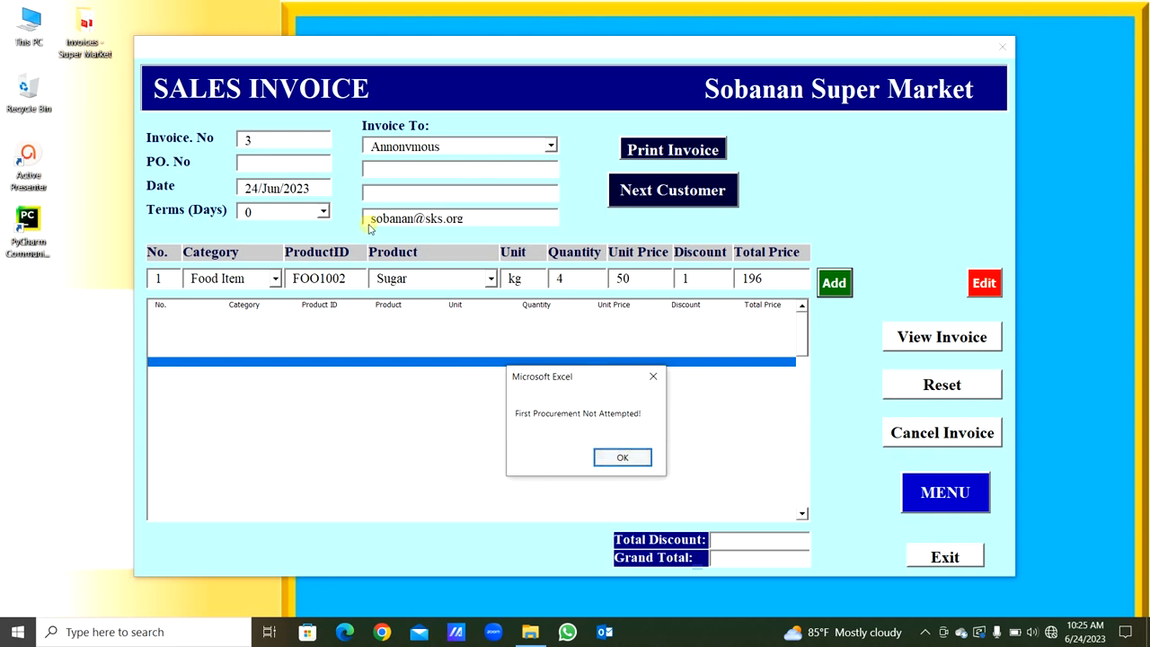
left_click(628, 458)
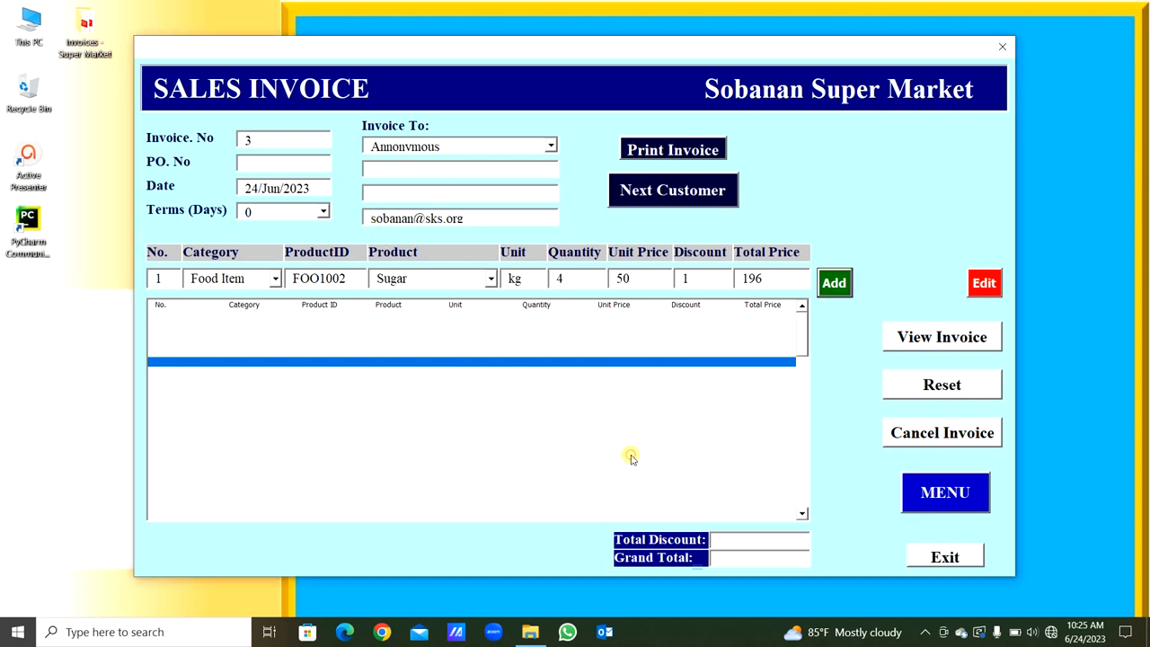
- Change line 1 to the Fancy Item category with product Belt and add it to the invoice
left_click(275, 278)
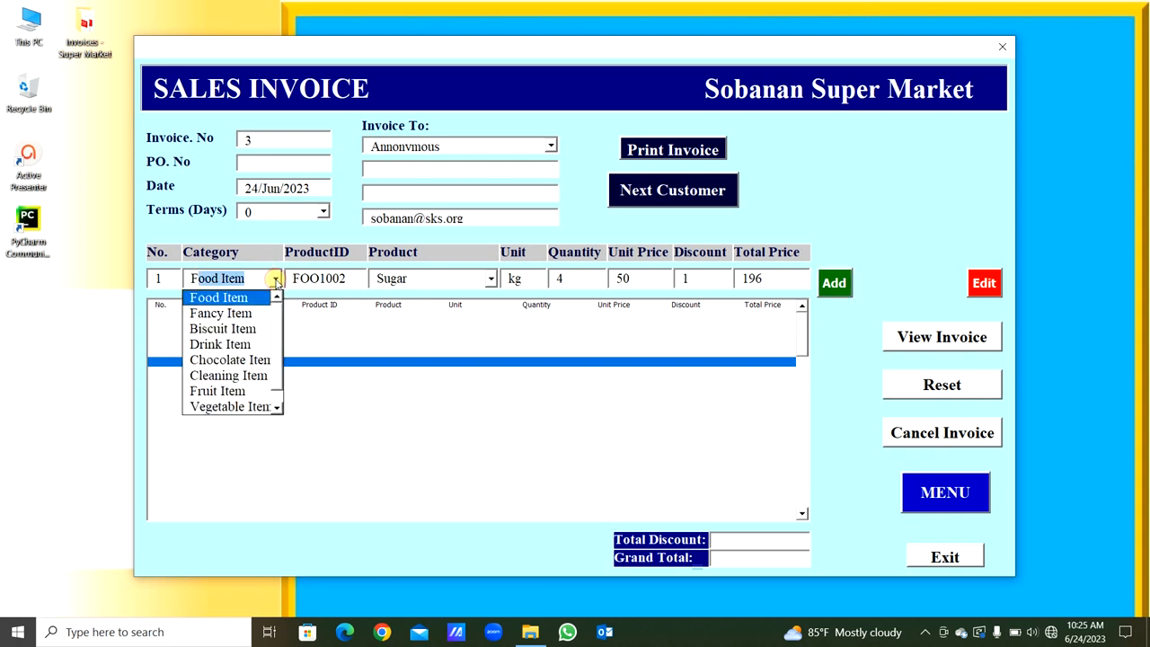
left_click(266, 314)
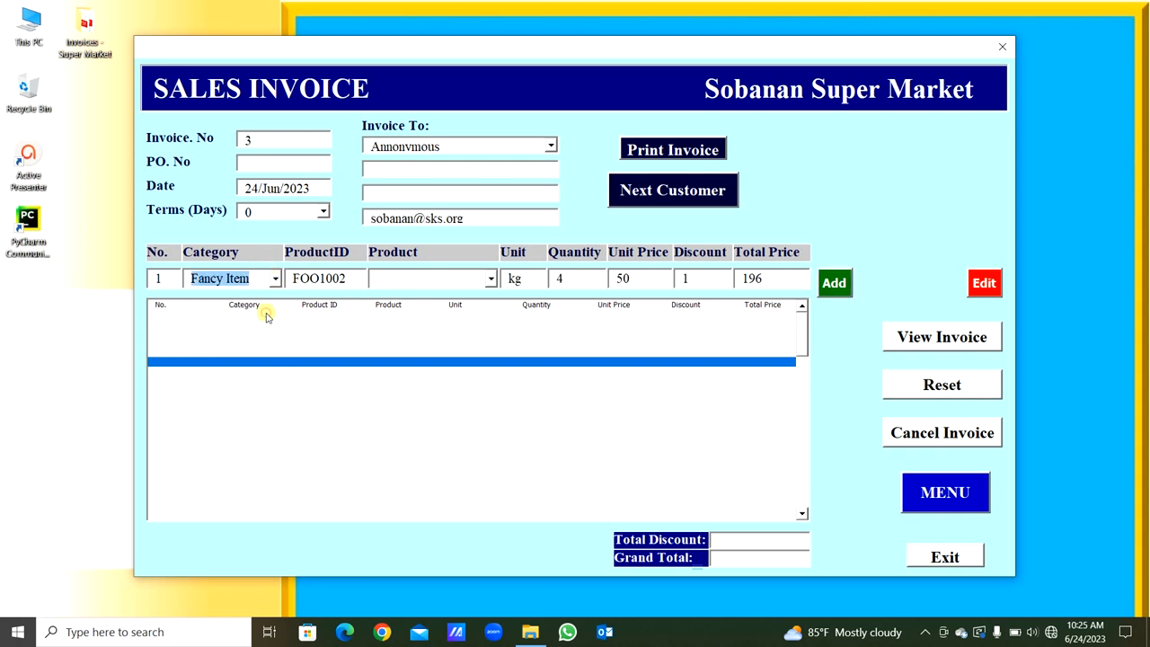
left_click(490, 279)
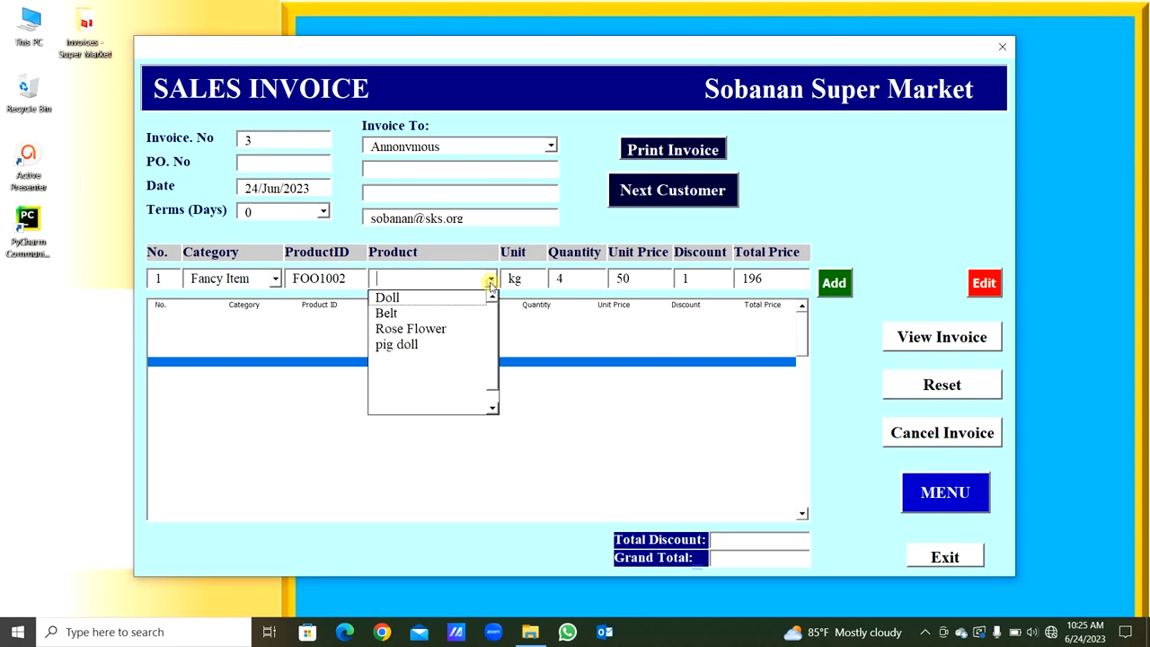
left_click(458, 316)
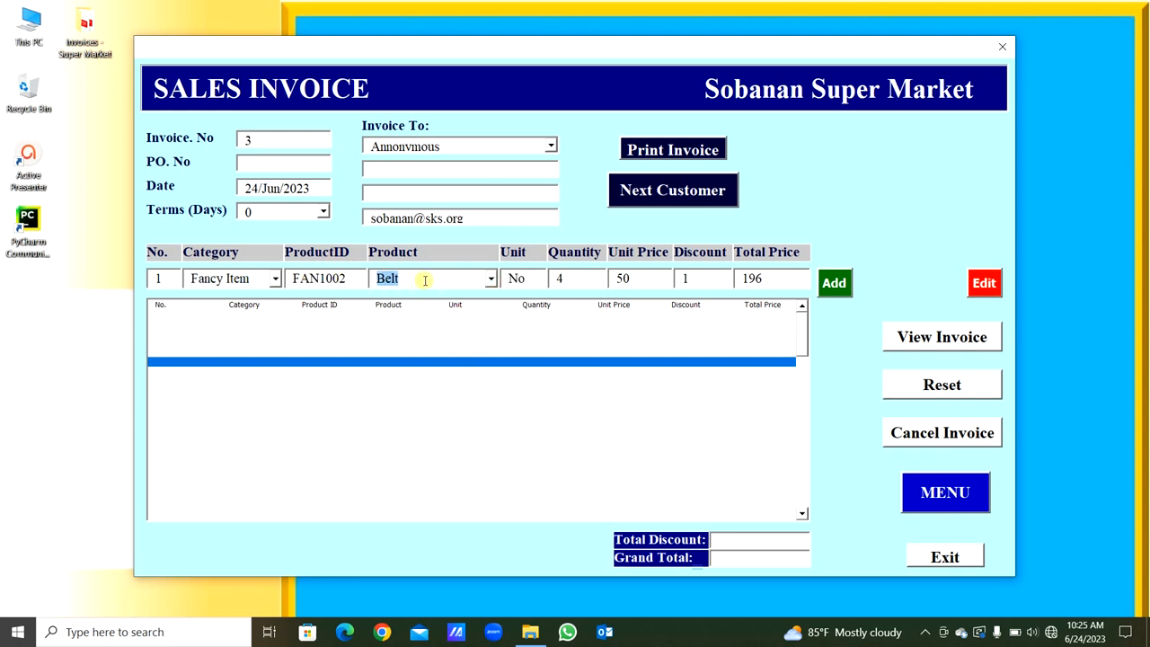
double_click(532, 285)
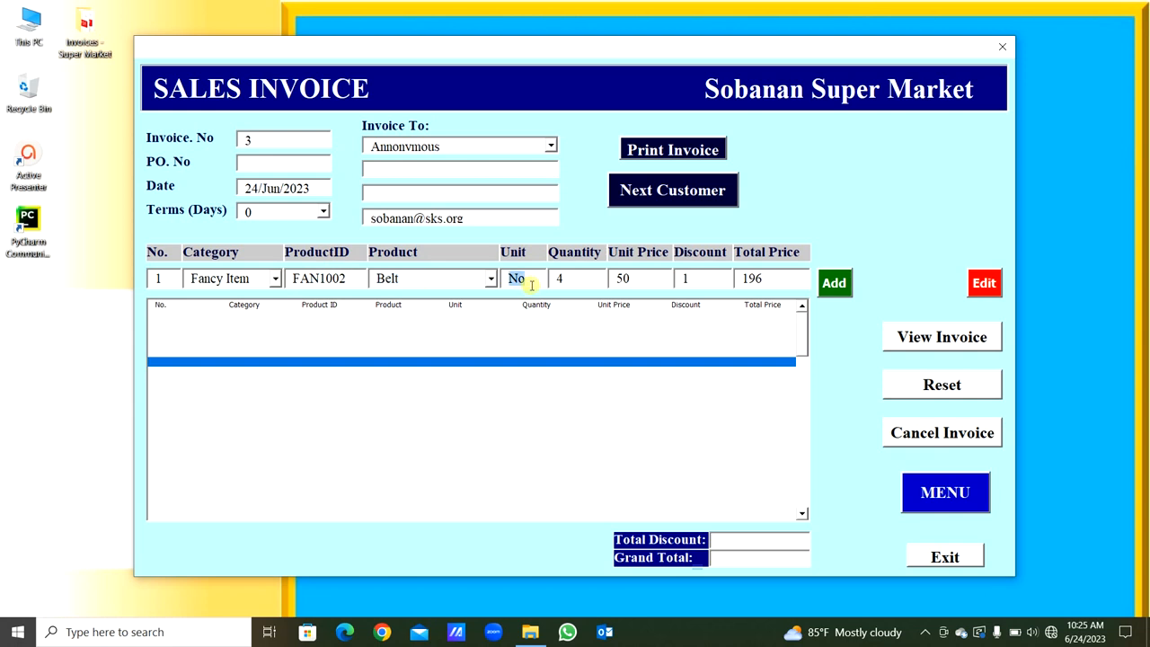
key("Tab")
key("Tab")
key("Tab")
key("Tab")
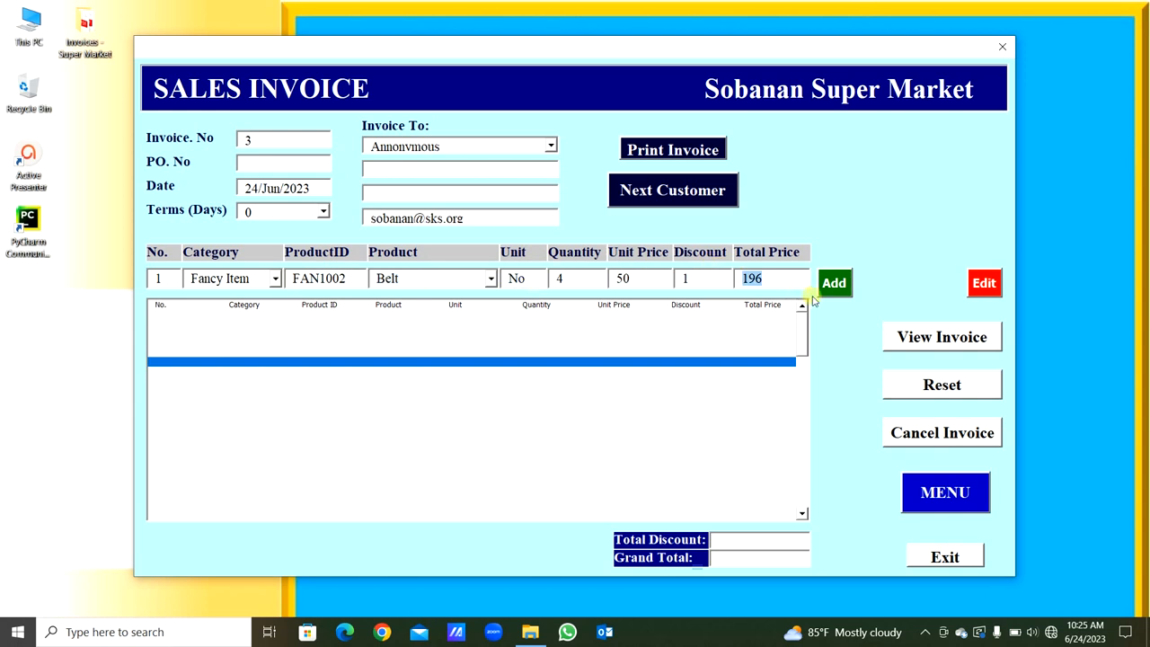
key("Tab")
key("Return")
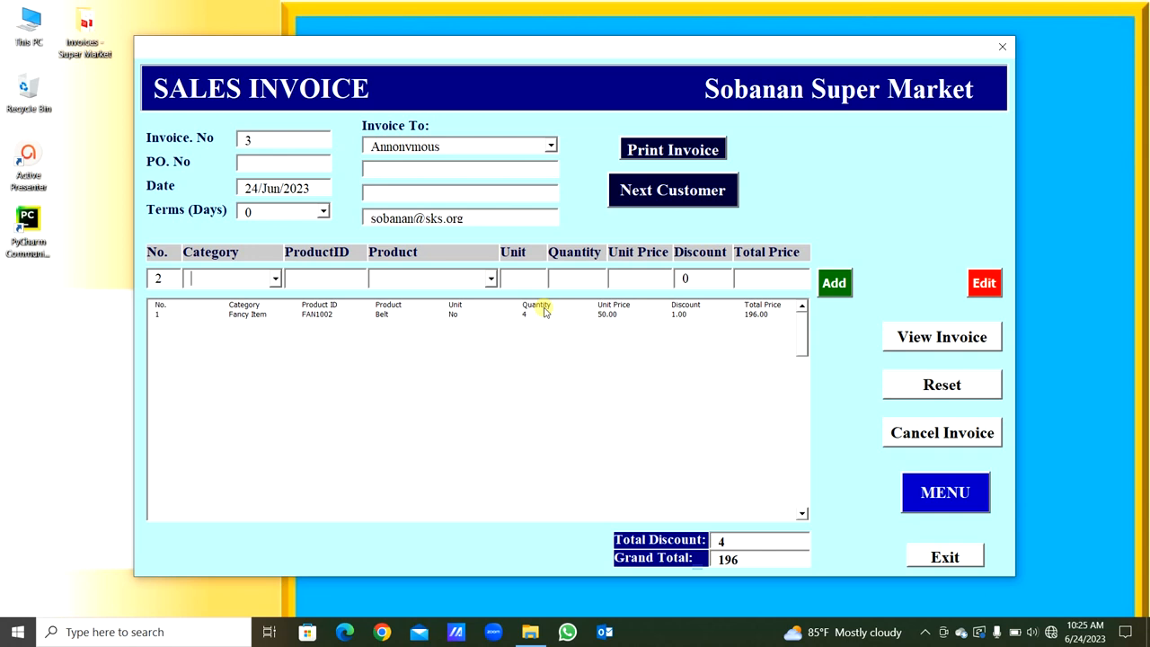
- Add a Drink Item line to the invoice for Coca-Cola with quantity 2 and unit price 300
left_click(275, 278)
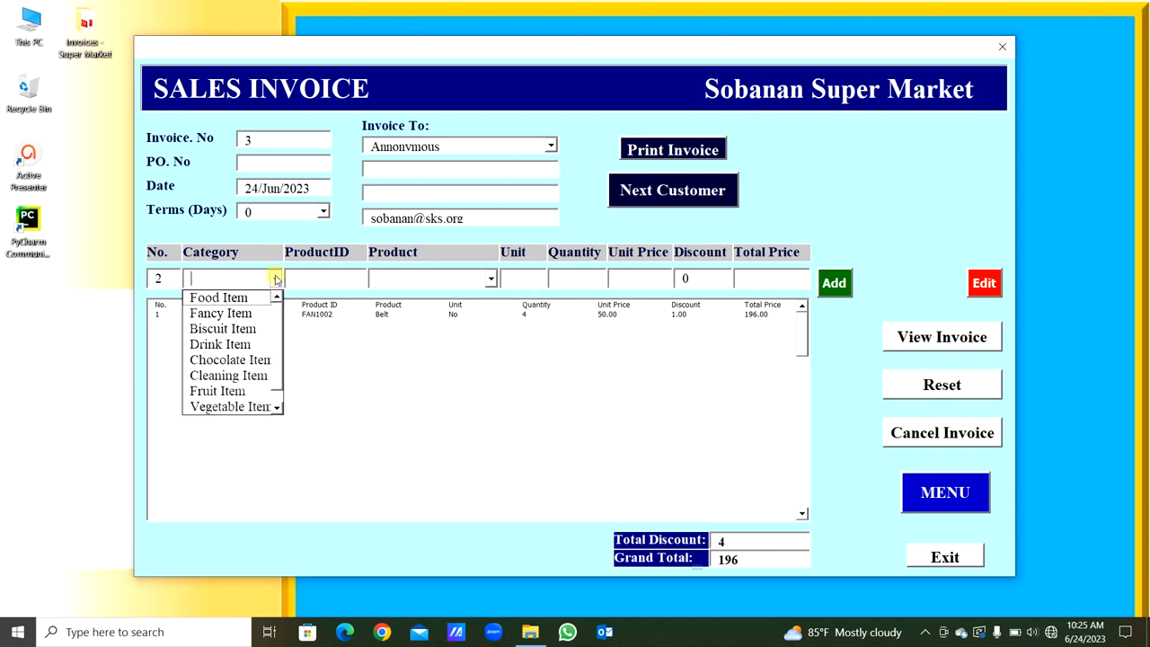
left_click(226, 347)
left_click(490, 281)
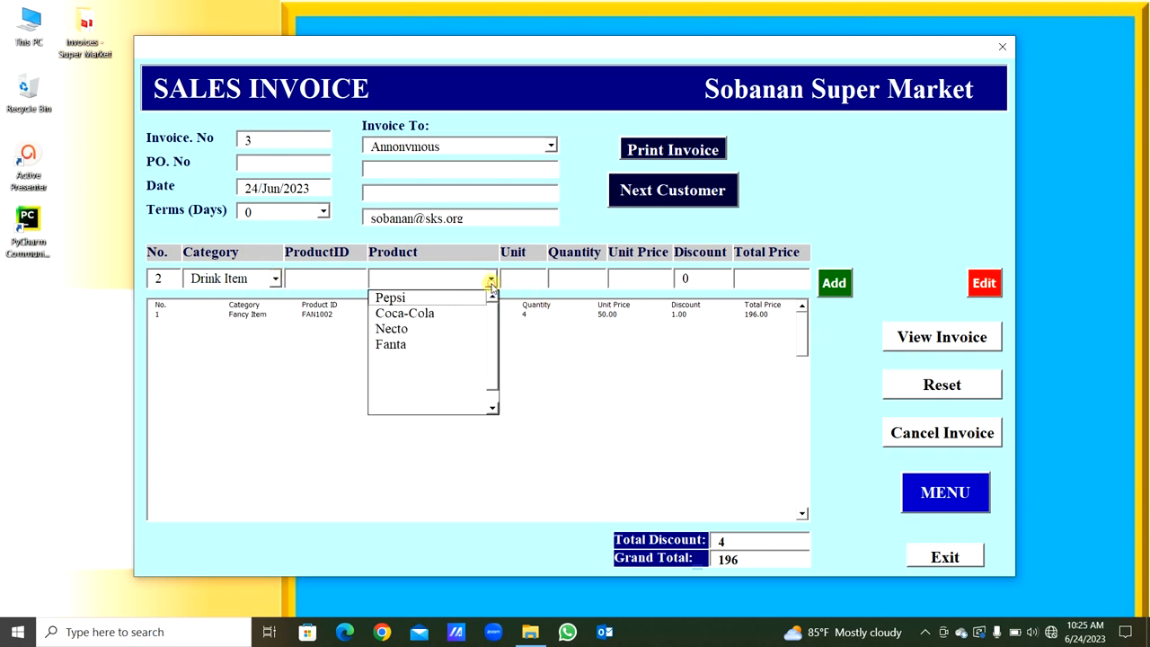
left_click(440, 316)
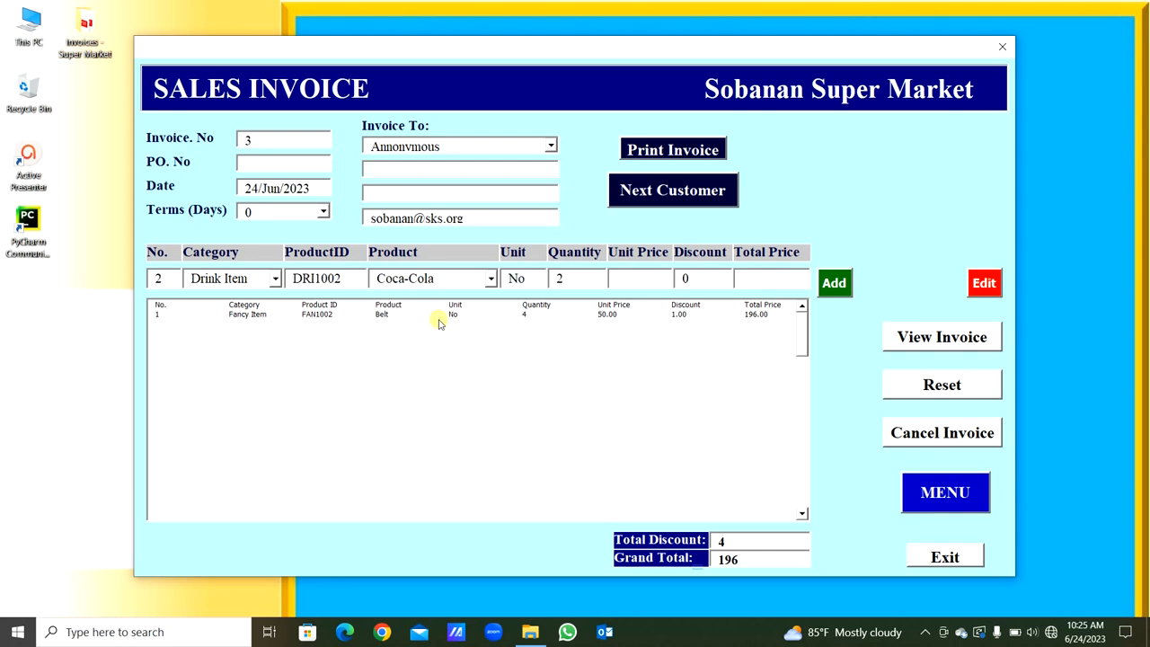
type("300")
key("Tab")
key("Tab")
key("Tab")
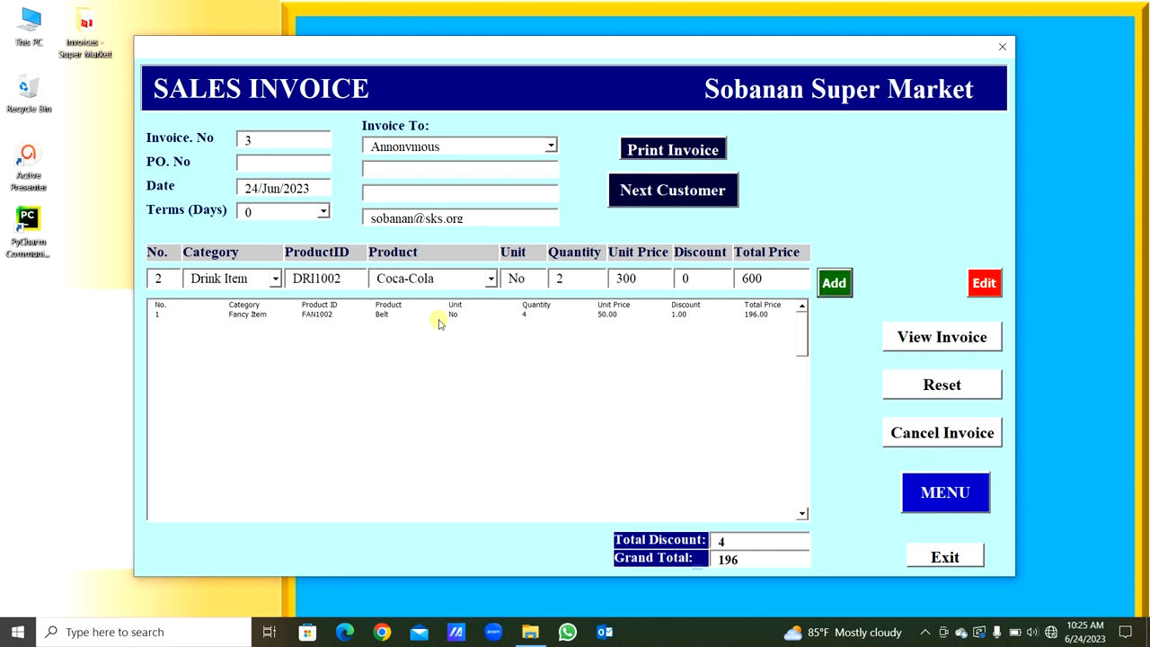
key("space")
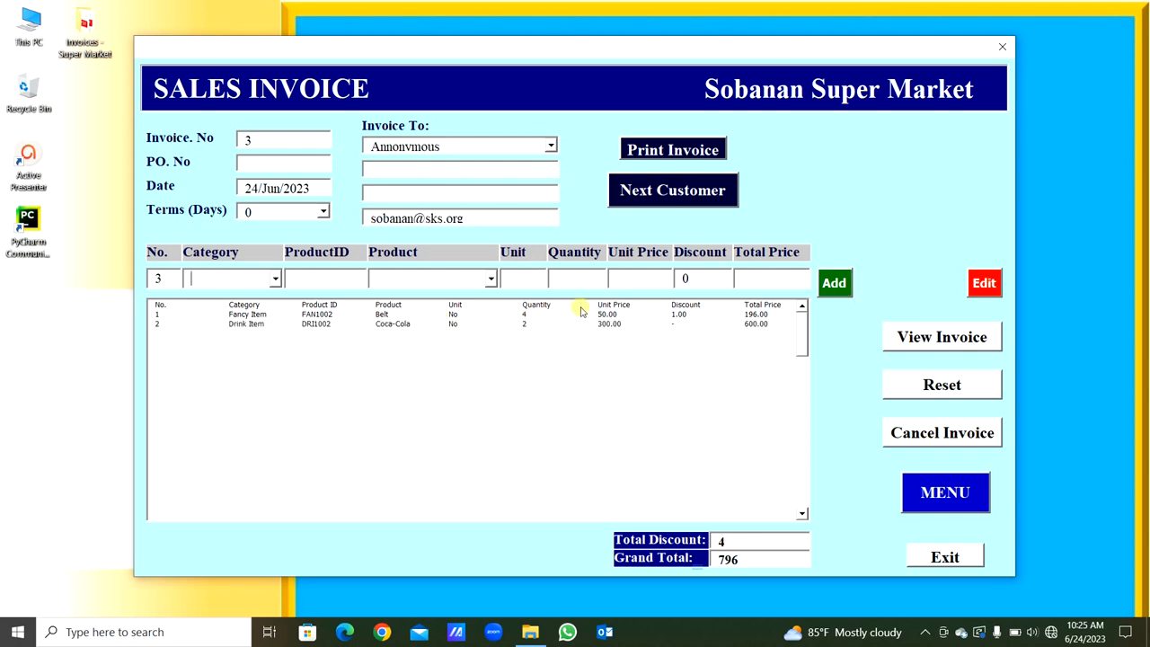
- Start line 3 with category Fancy Item, product Belt and quantity 40
left_click(274, 279)
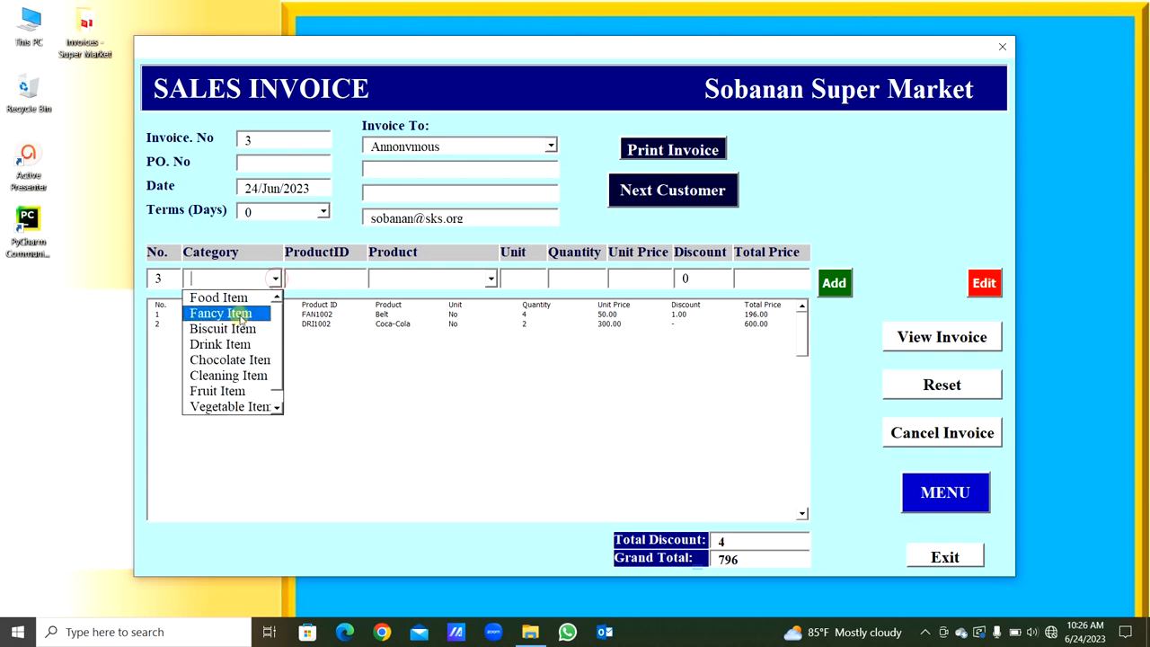
left_click(238, 311)
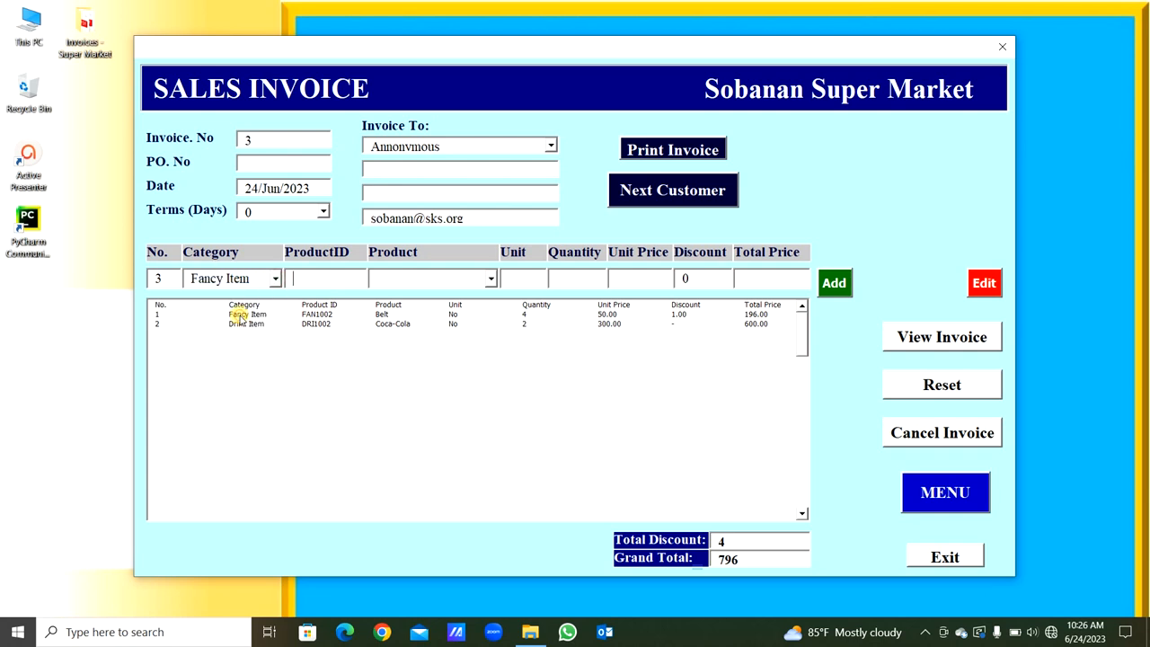
left_click(492, 279)
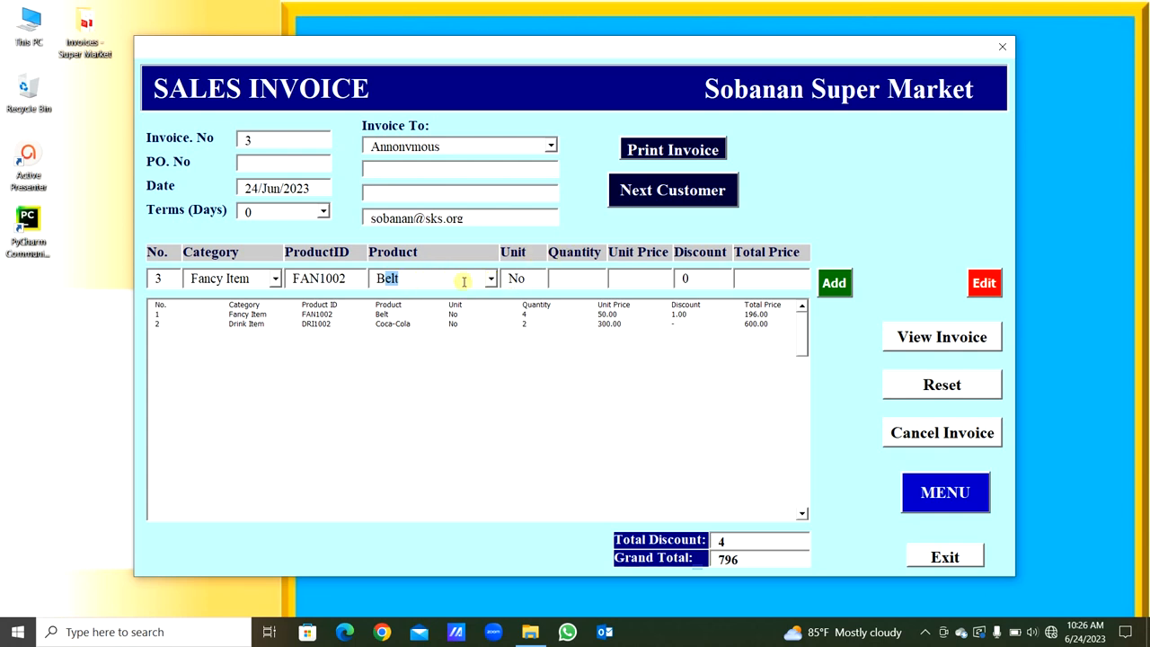
key("Tab")
key("Tab")
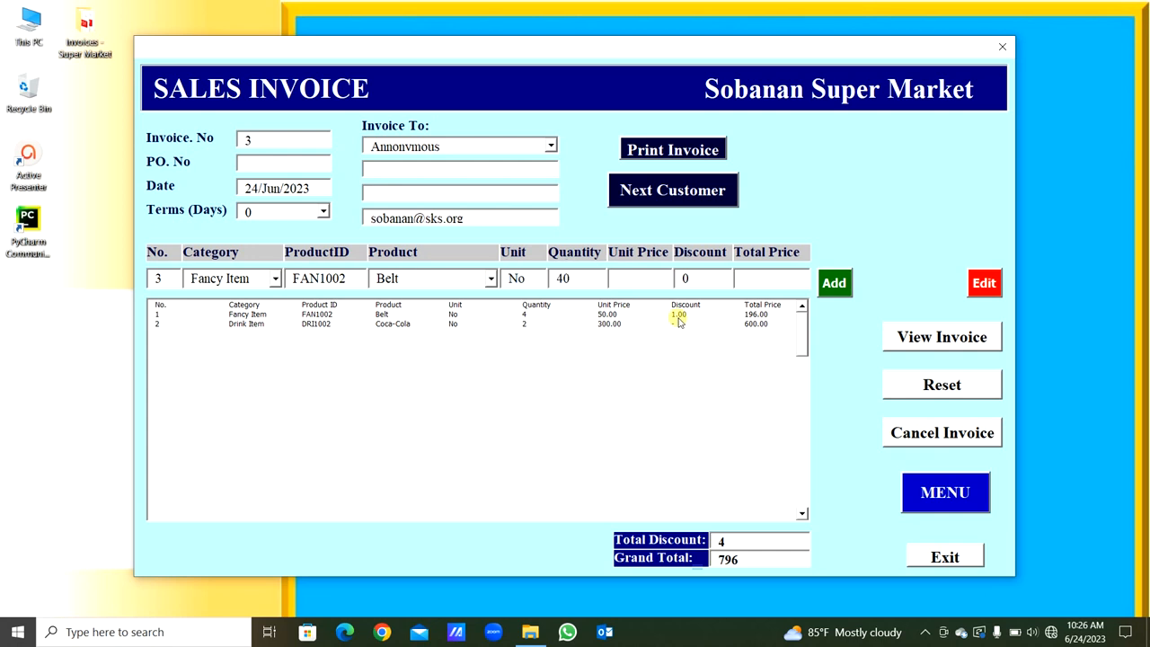
- Set line 3's unit price to 50 and discount to 1, and submit the line to the invoice
type("50")
key("Tab")
type("1")
key("Tab")
key("Tab")
key("Return")
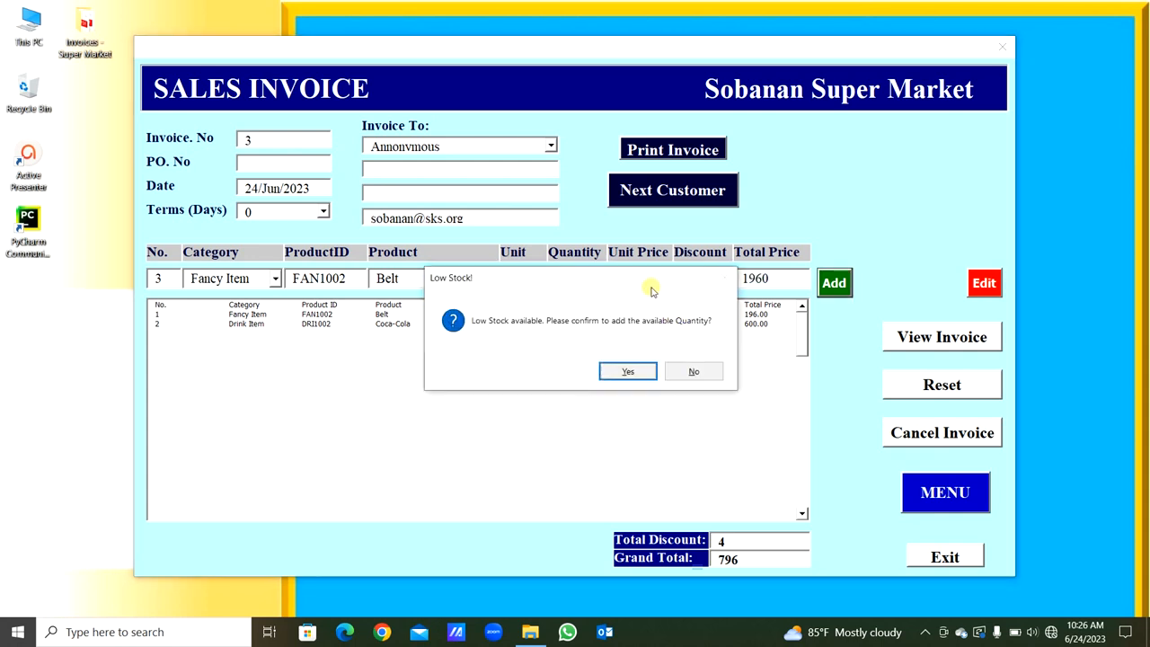
- Accept adding only the available Belt quantity, and select the first and third lines in the invoice list to compare them
left_click_drag(641, 276, 646, 388)
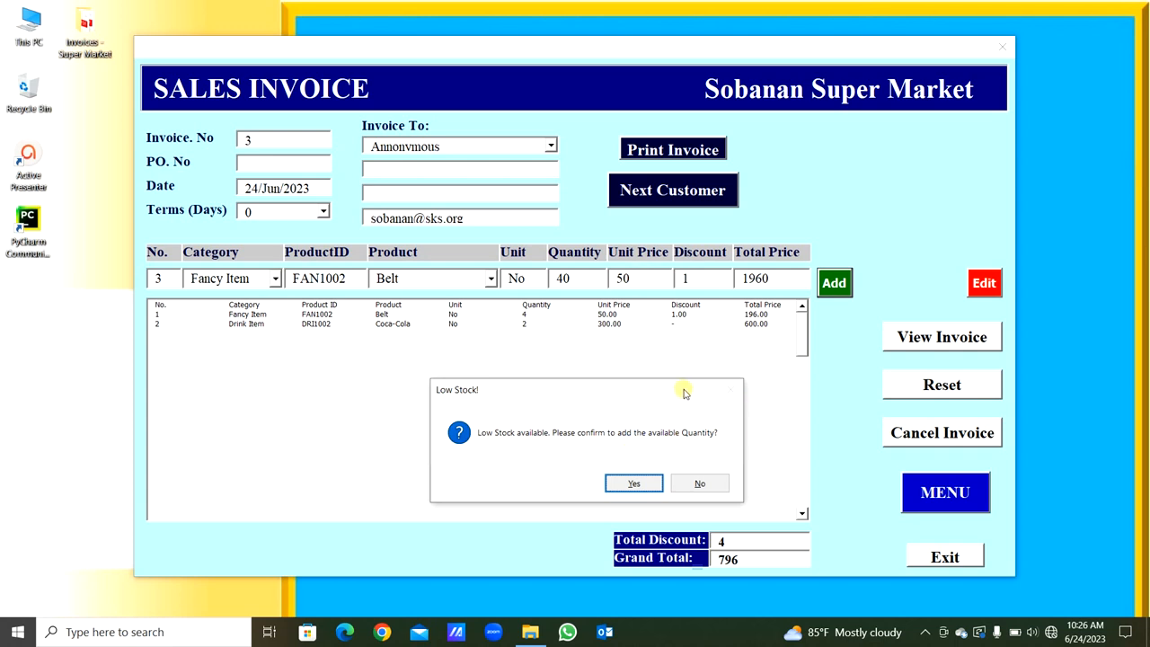
left_click(523, 321)
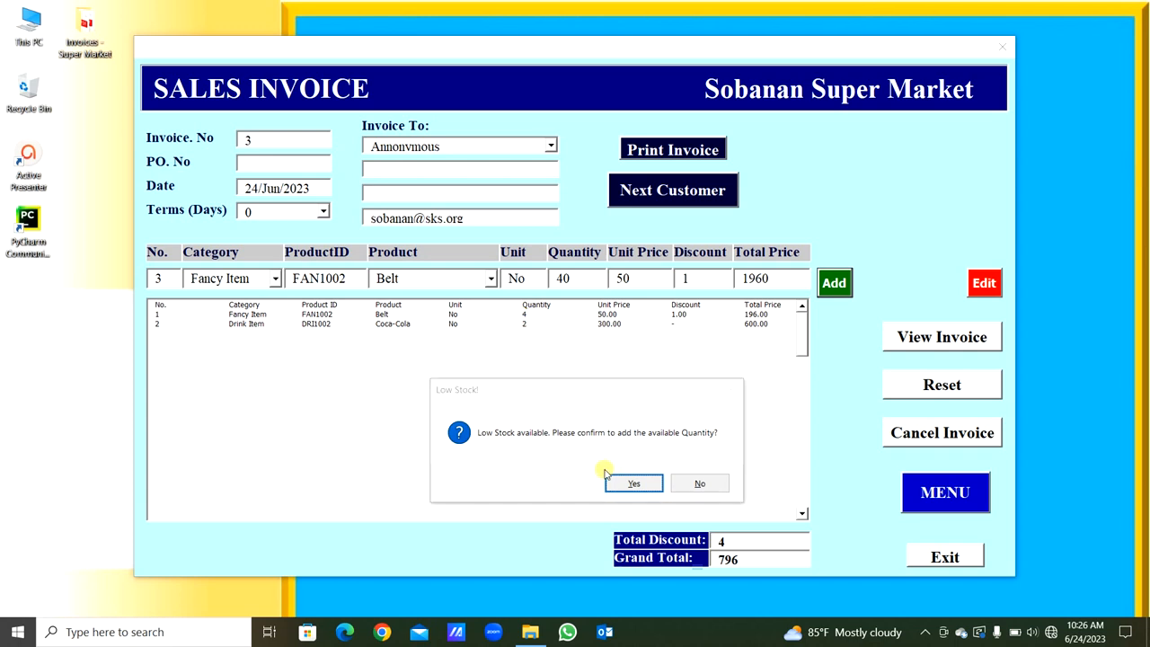
left_click(628, 485)
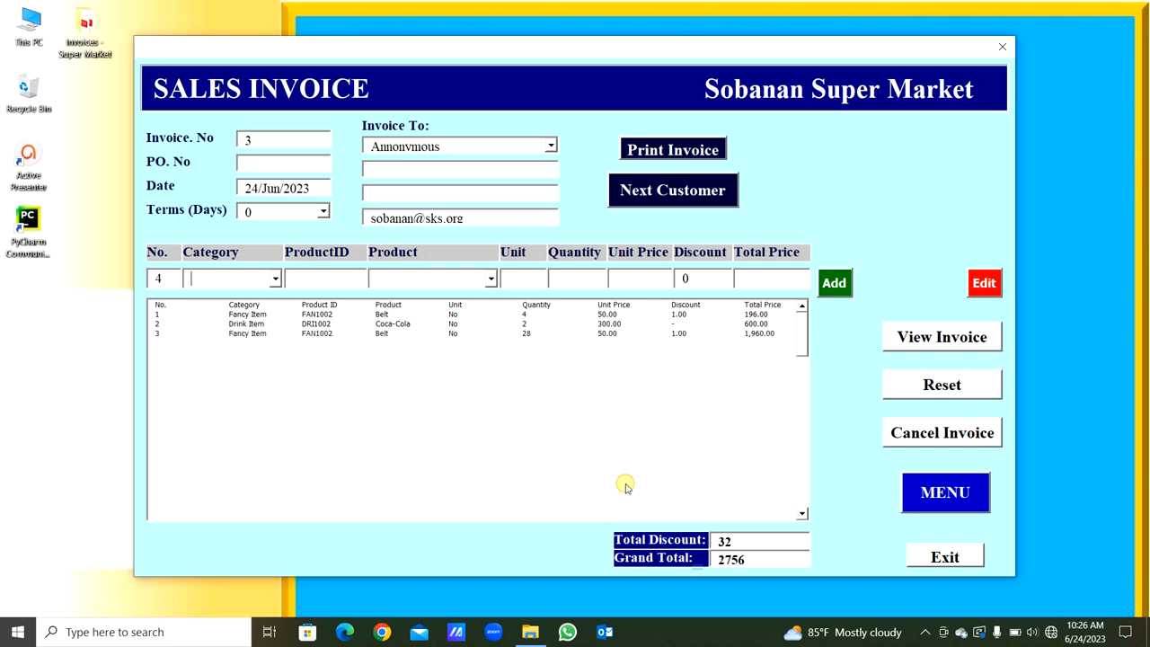
left_click(524, 316)
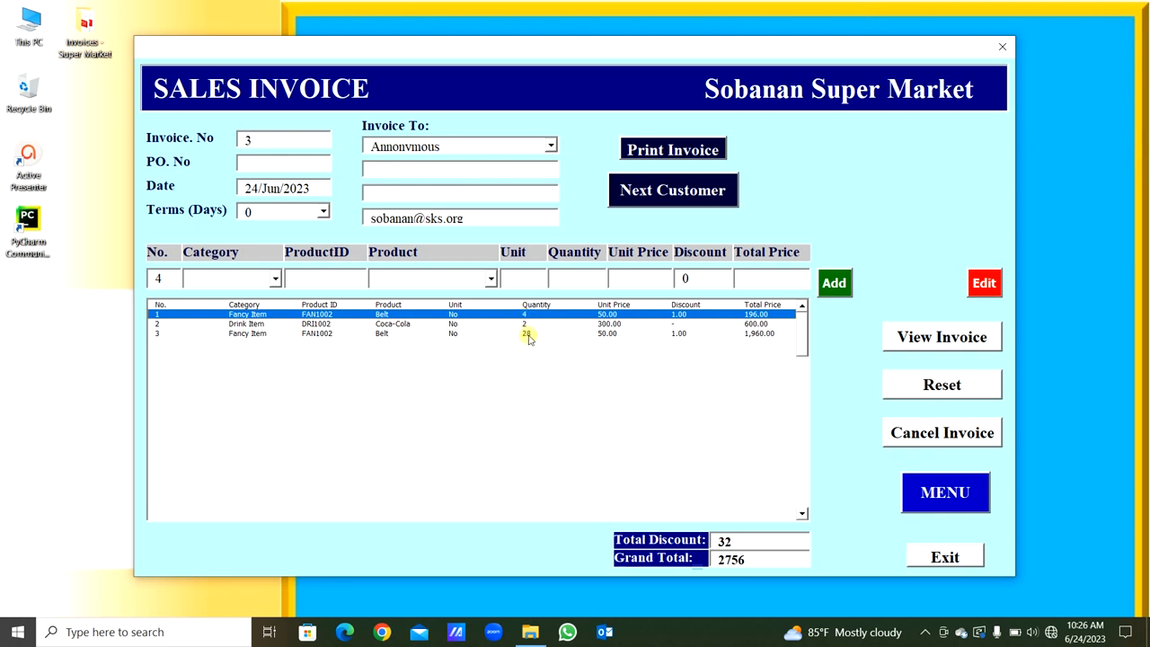
left_click(526, 334)
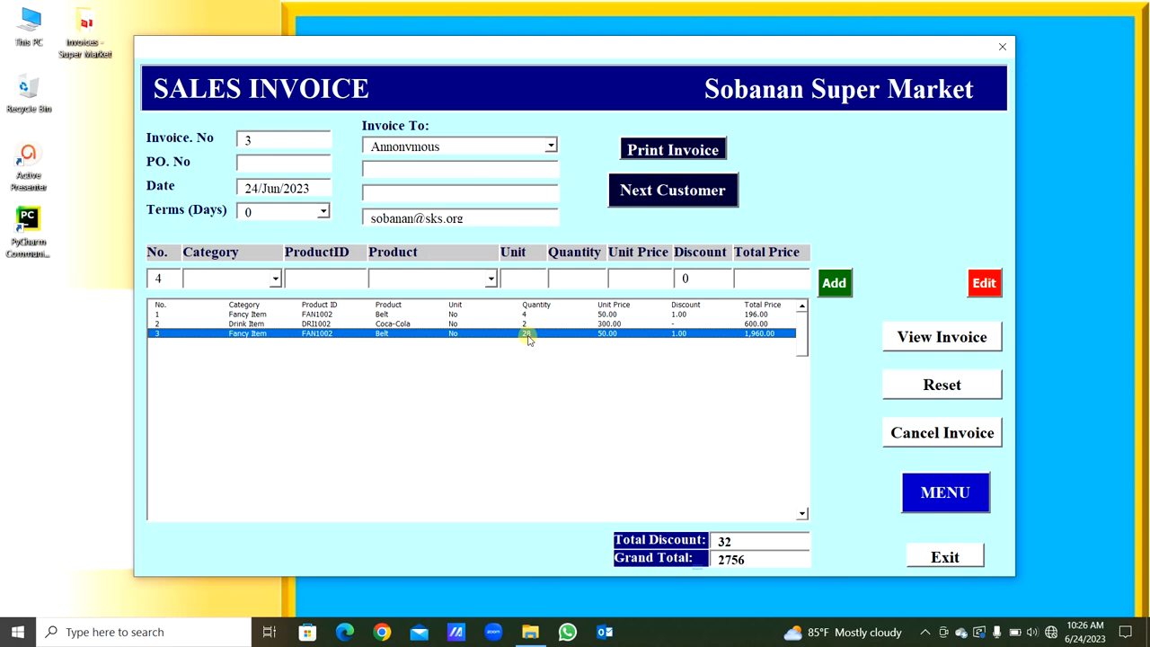
- Fill in line 4 with category Fancy Item, product Belt, quantity 10 and unit price 50
left_click(276, 280)
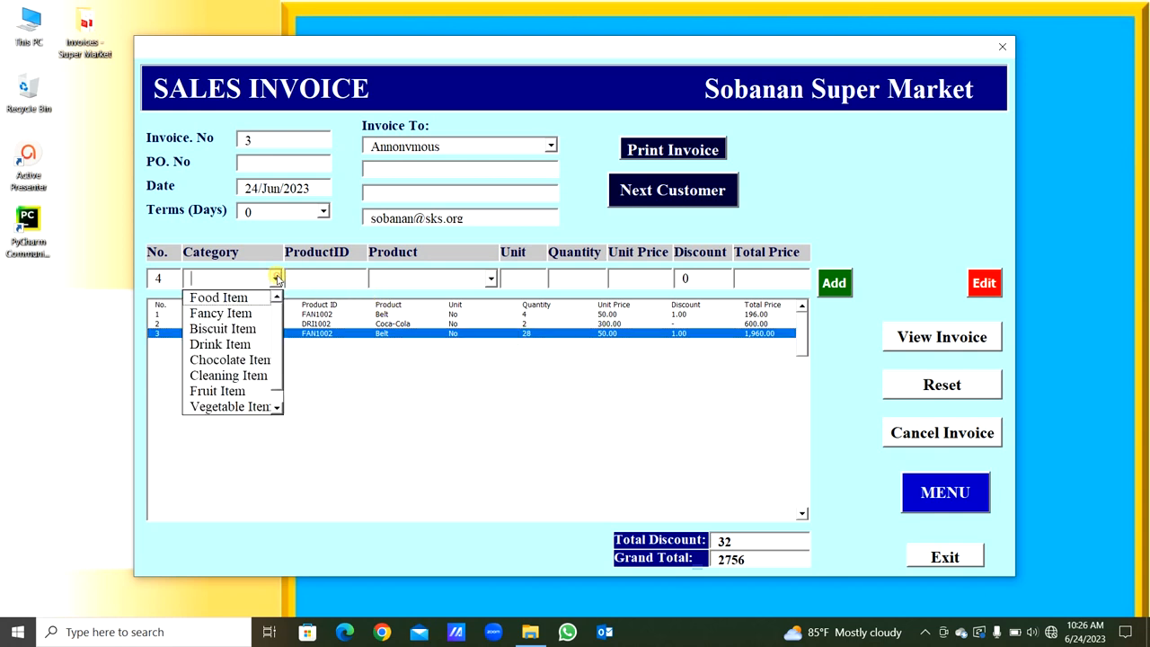
left_click(241, 312)
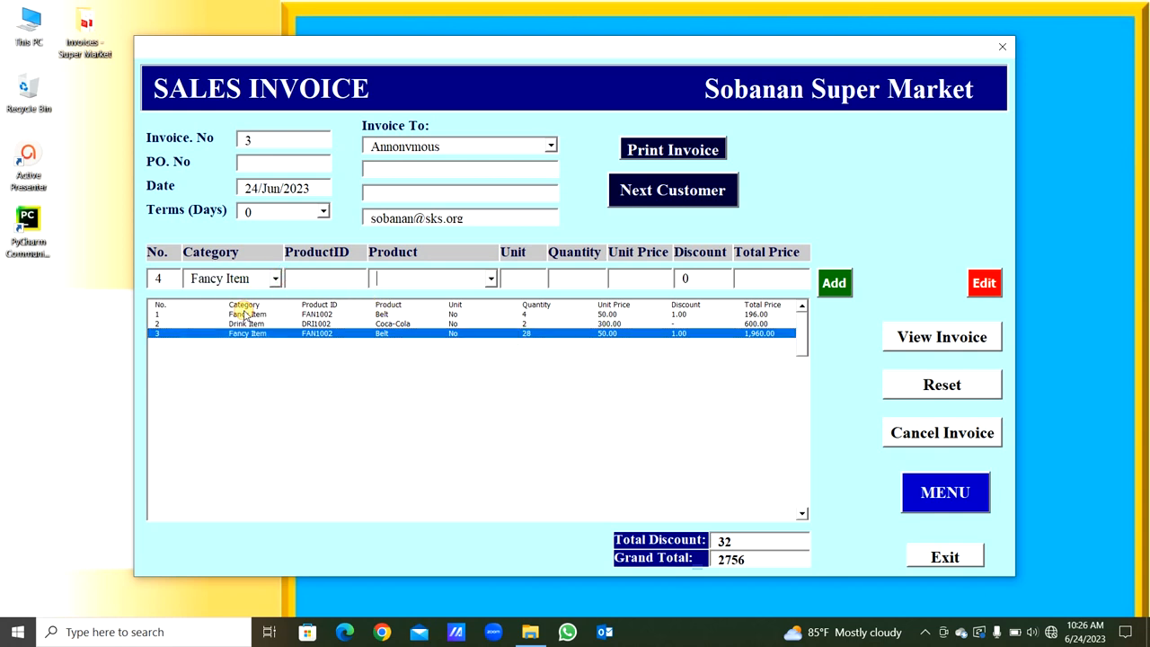
type("Belt")
key("Tab")
key("Tab")
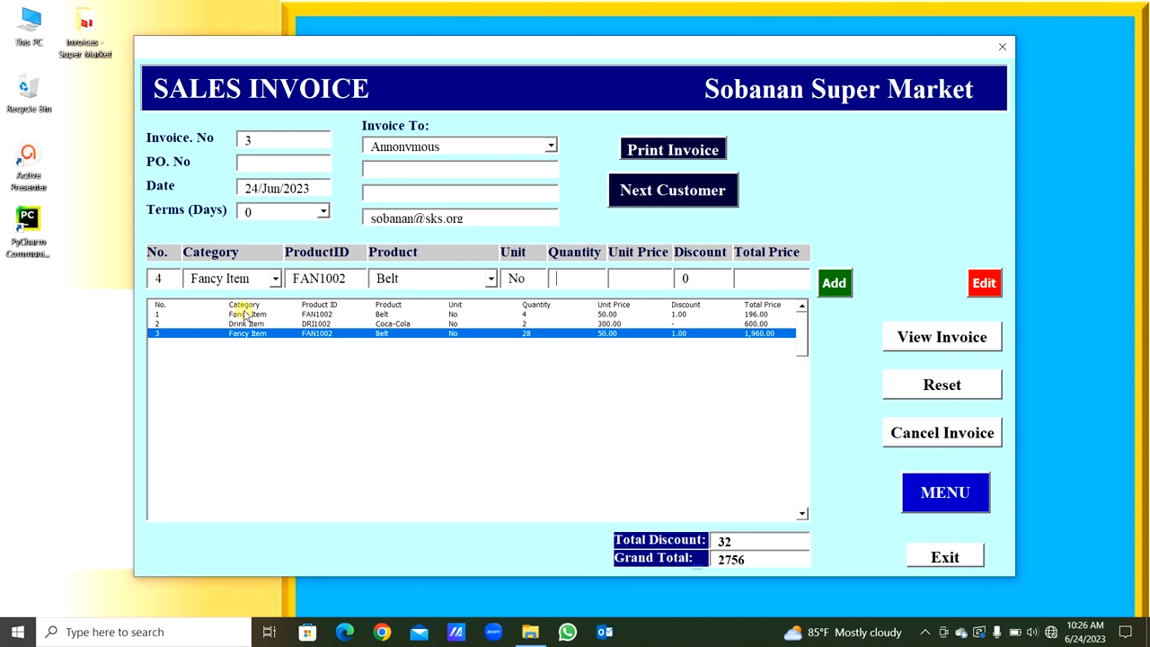
type("1050")
key("Tab")
key("Tab")
key("Tab")
- Try to add the fourth line for Belt to the invoice and dismiss the resulting message
key("Return")
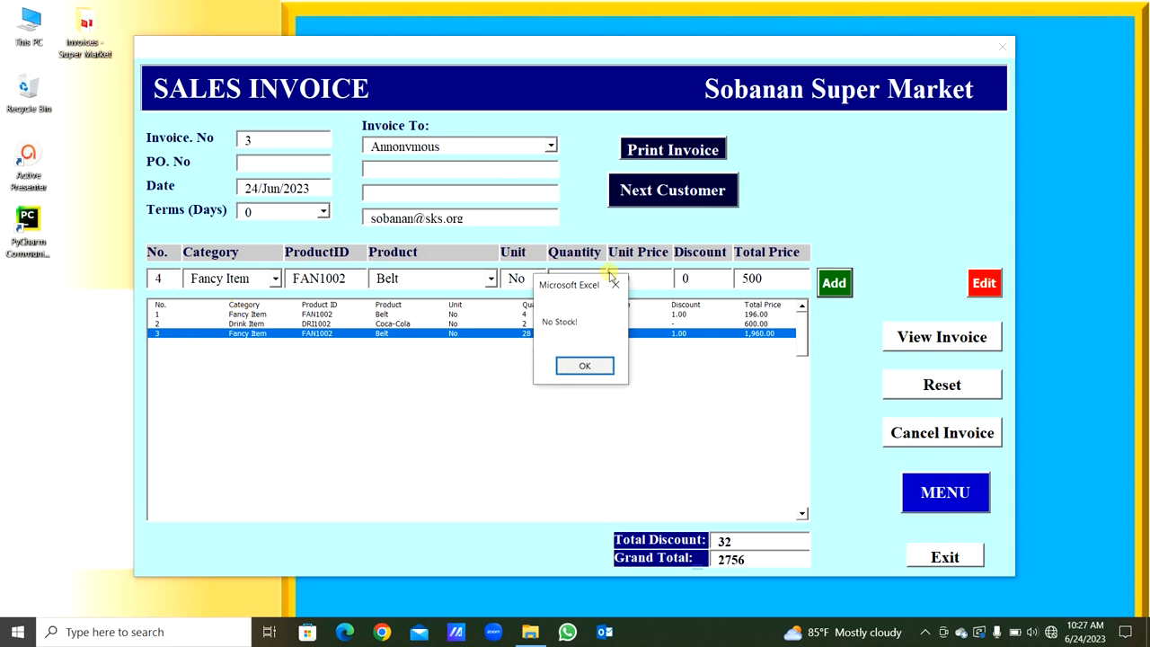
left_click_drag(596, 287, 598, 342)
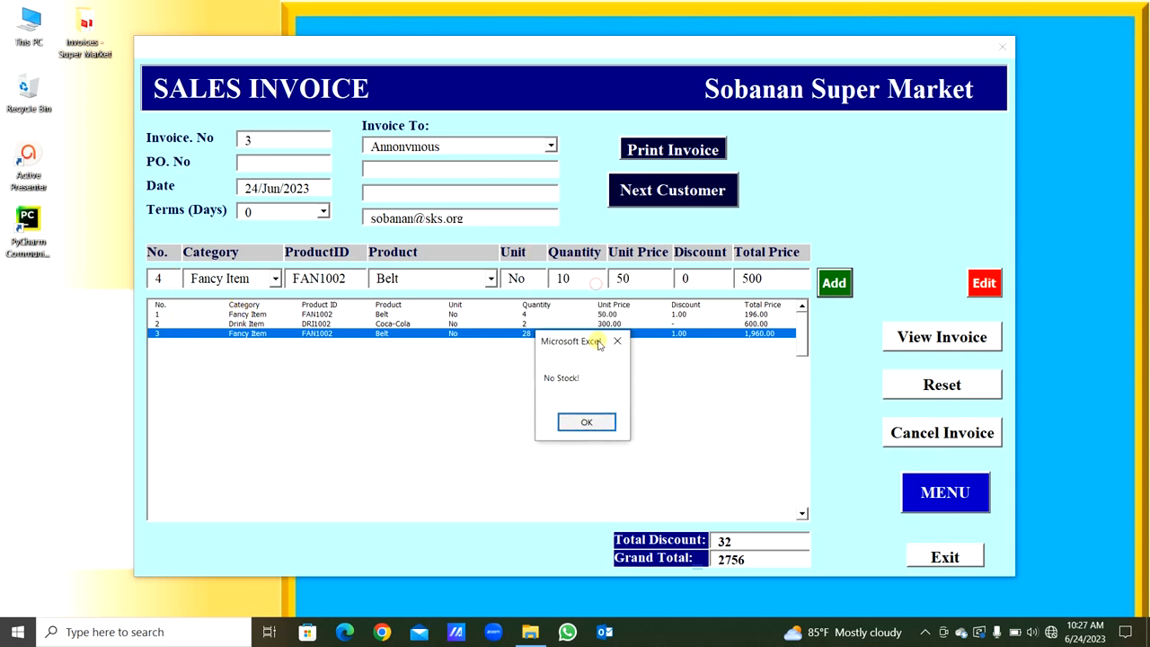
left_click(581, 420)
left_click(579, 419)
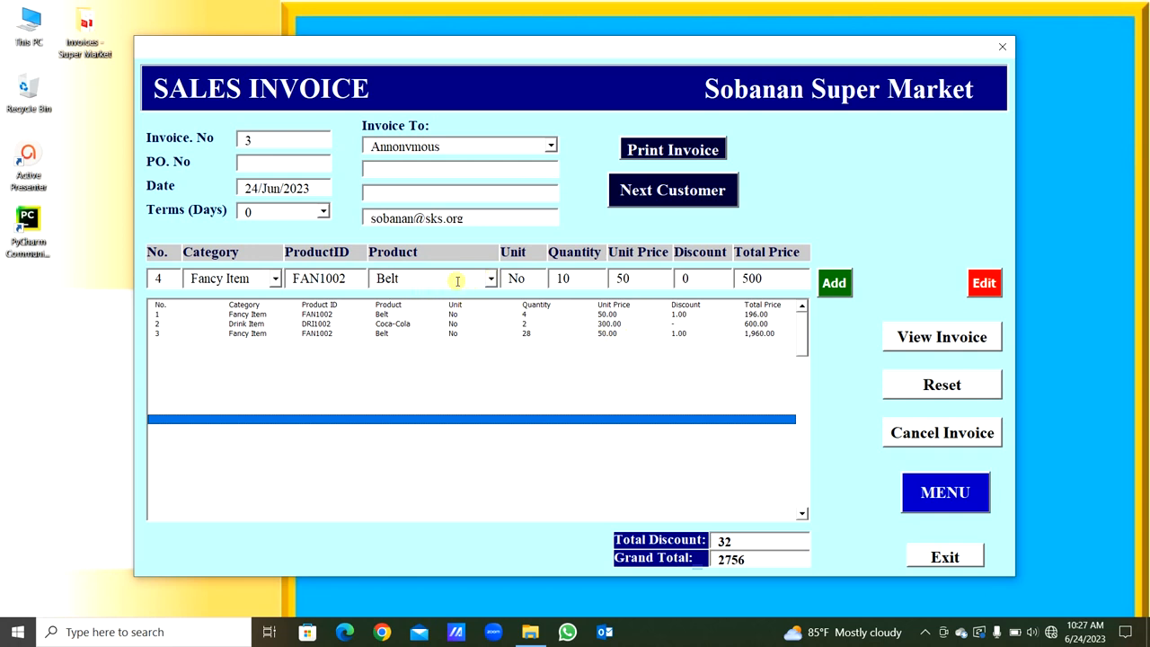
- Replace line 4's product with the unlisted name "Apple" and try to add the line to the invoice
left_click_drag(429, 280, 374, 278)
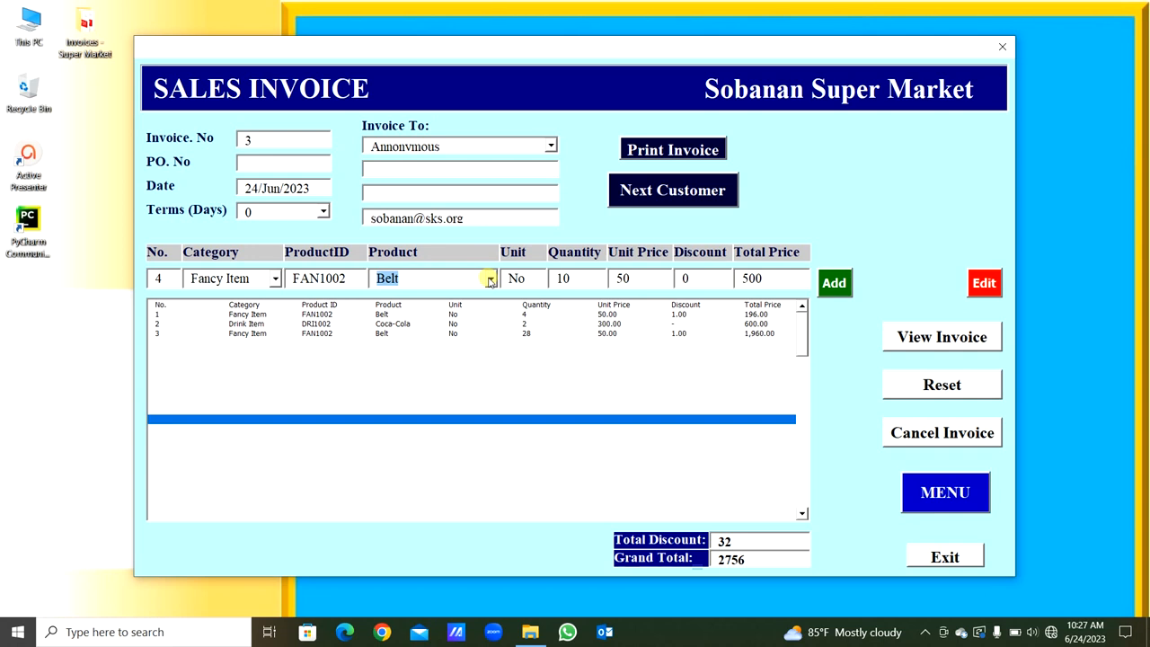
type("Apple")
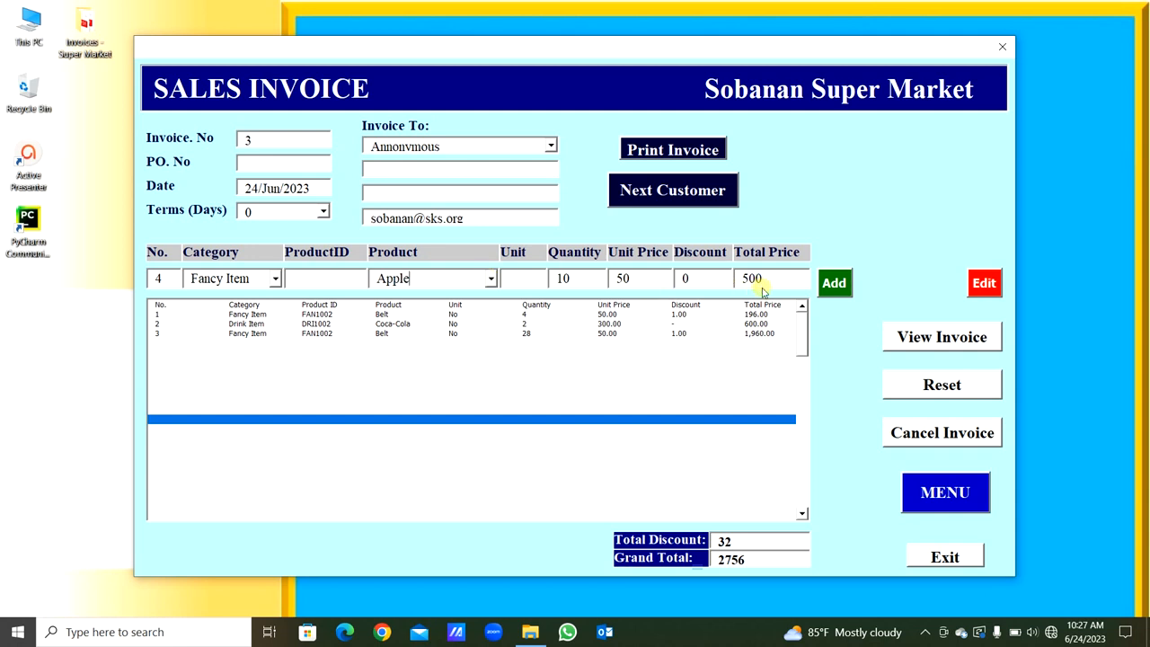
left_click(840, 291)
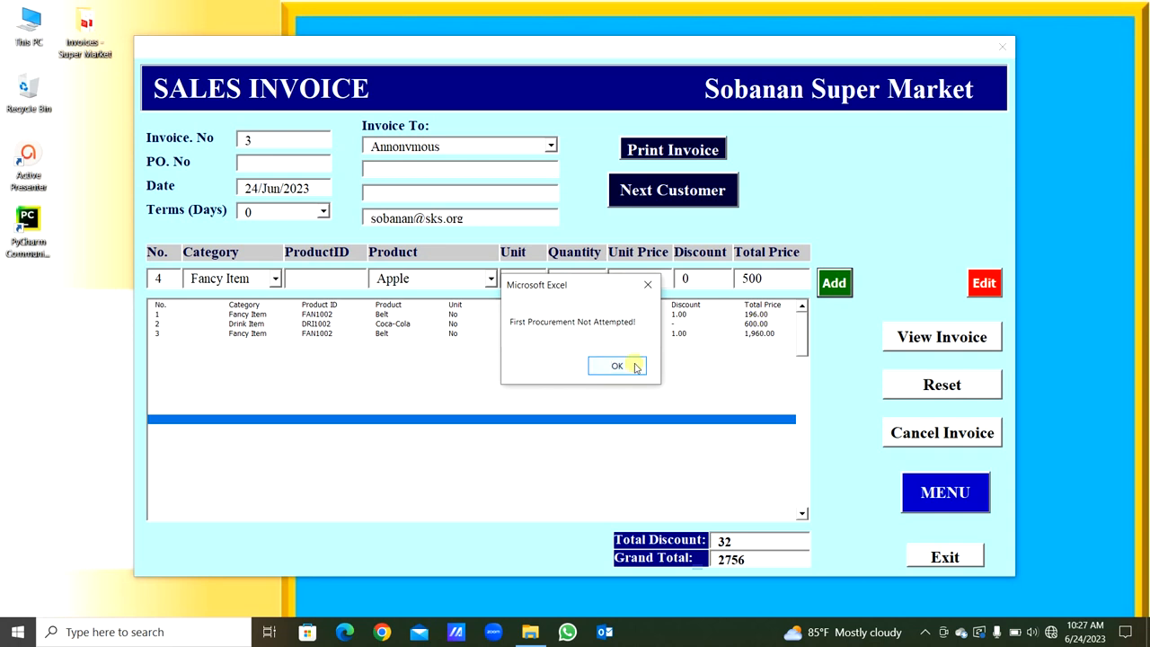
- Dismiss the message, look at the invoice number, and select the first Belt line in the invoice list
left_click(635, 367)
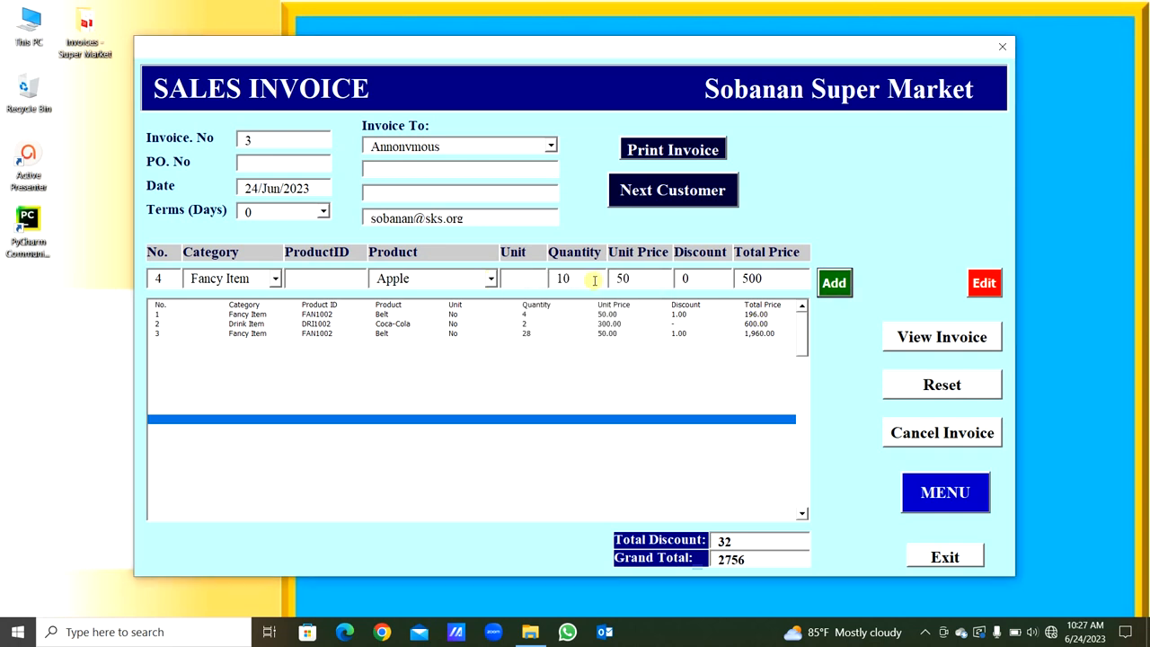
left_click(673, 403)
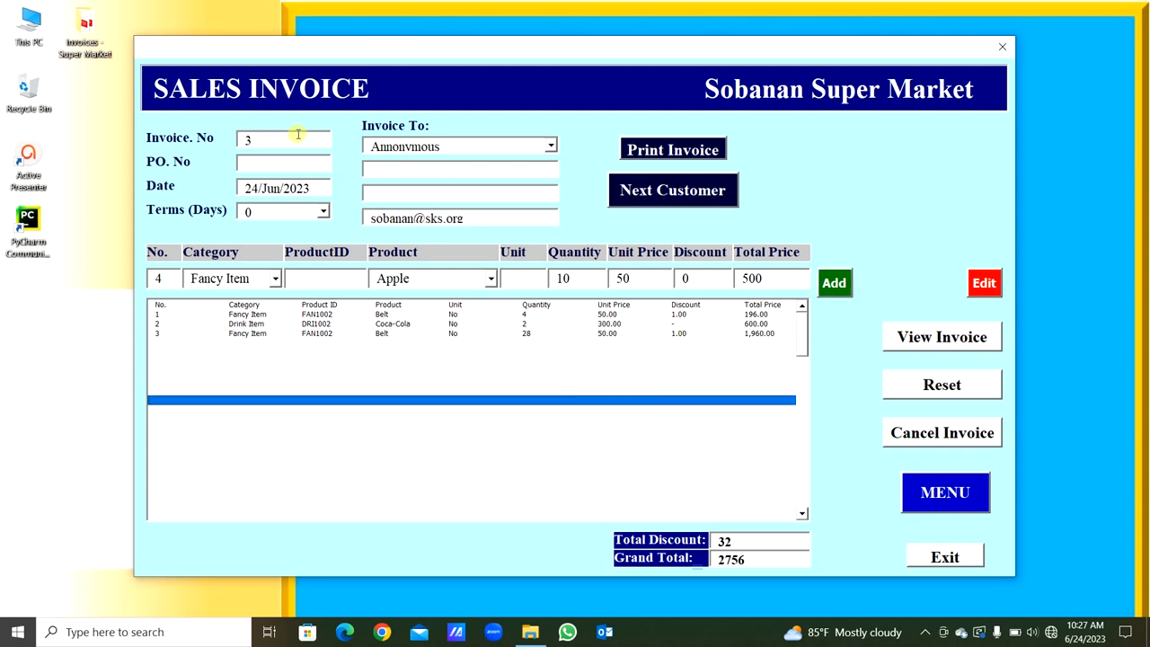
double_click(250, 140)
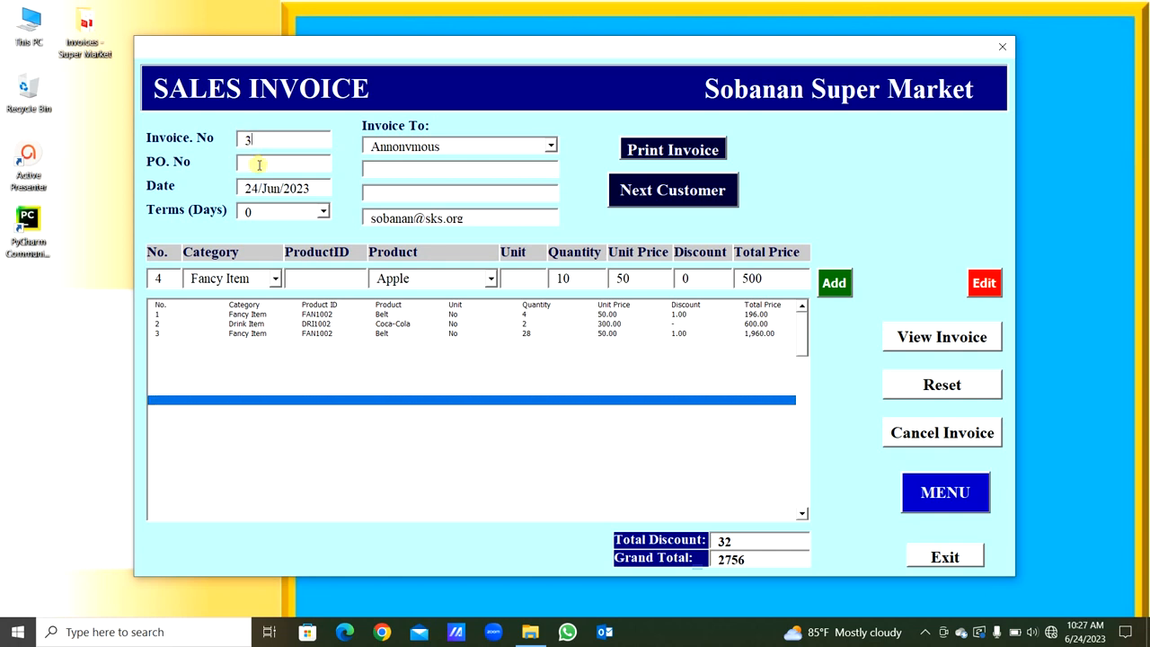
left_click(247, 314)
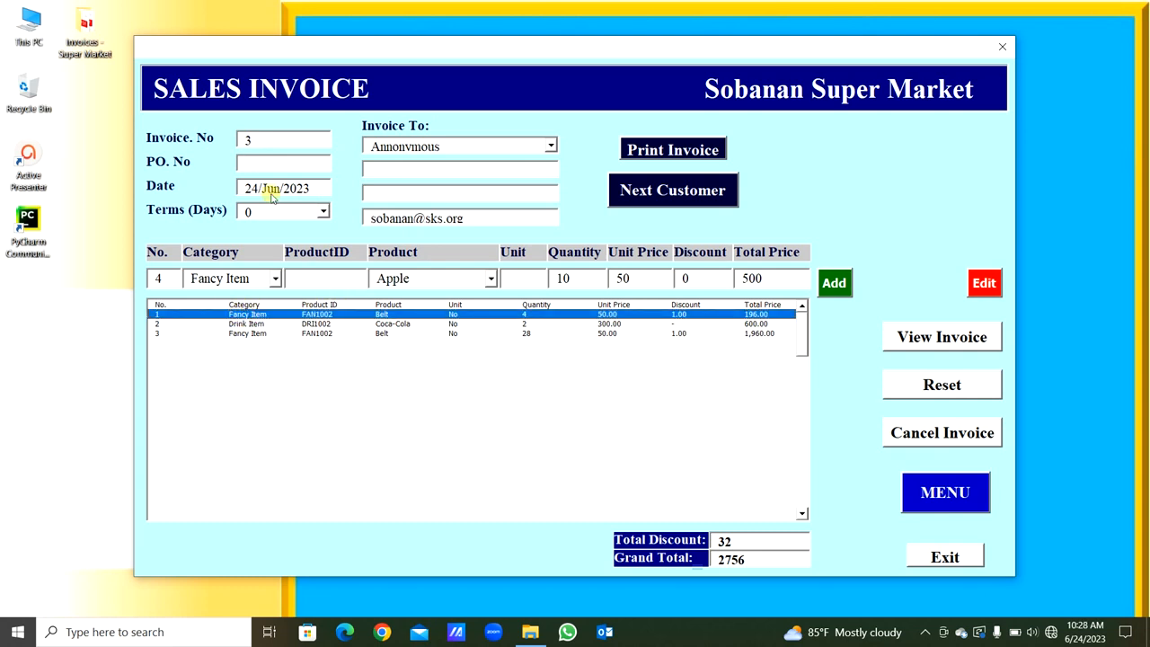
- Look over the invoice number and date, and set the payment terms to 60 days
left_click(248, 140)
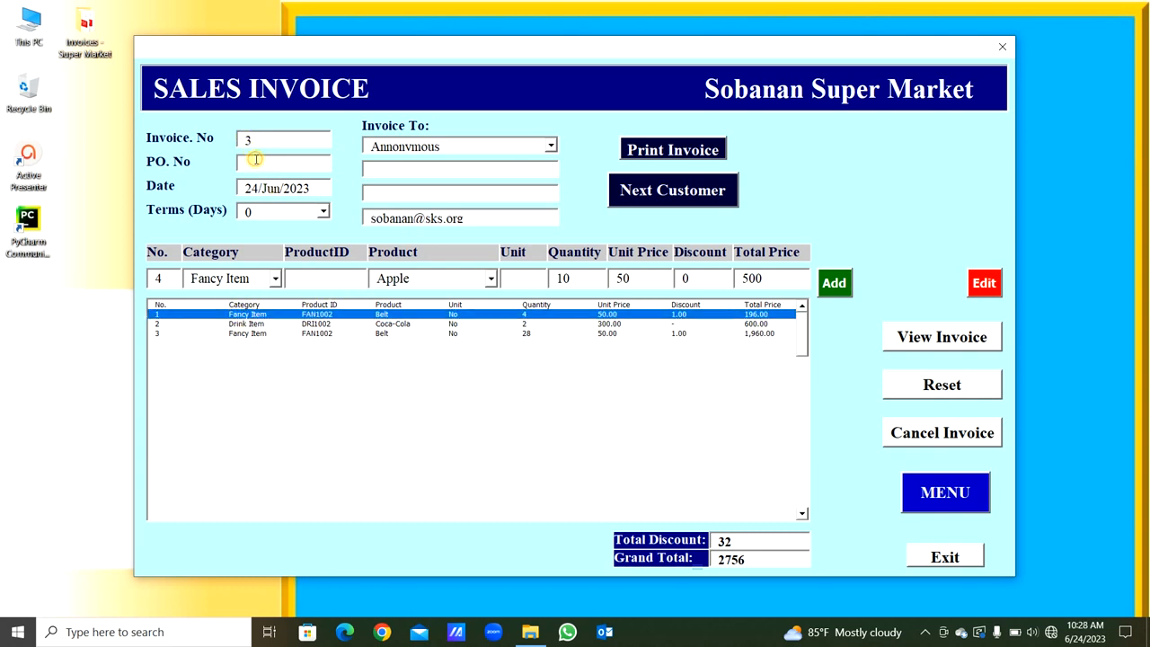
left_click_drag(316, 188, 240, 188)
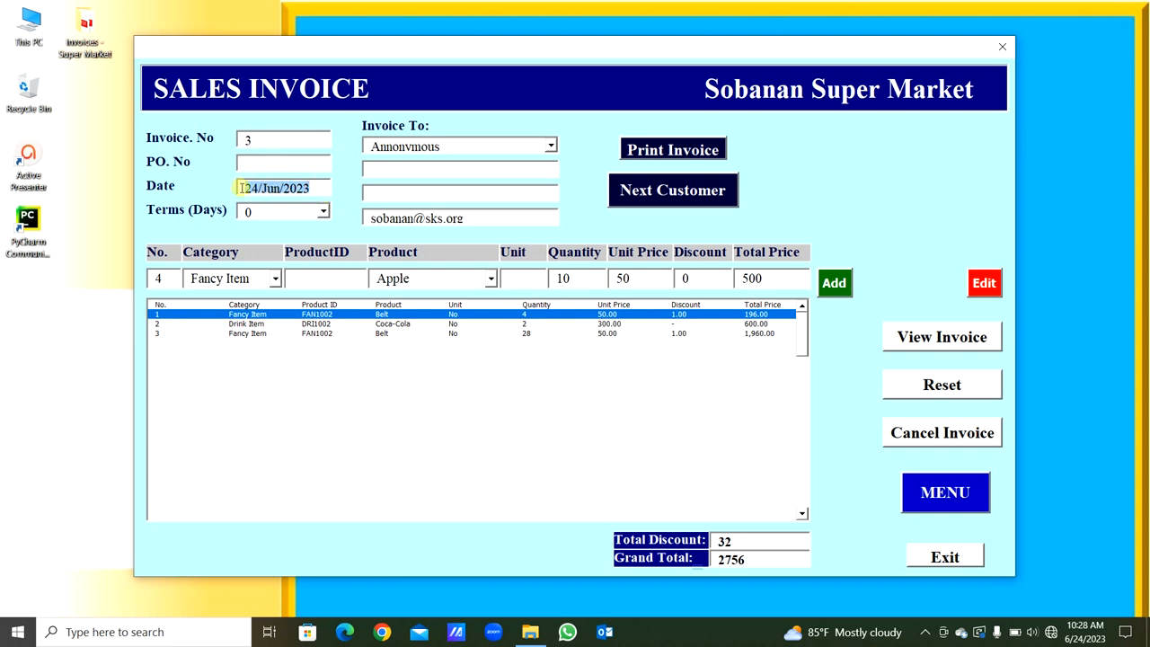
left_click(251, 187)
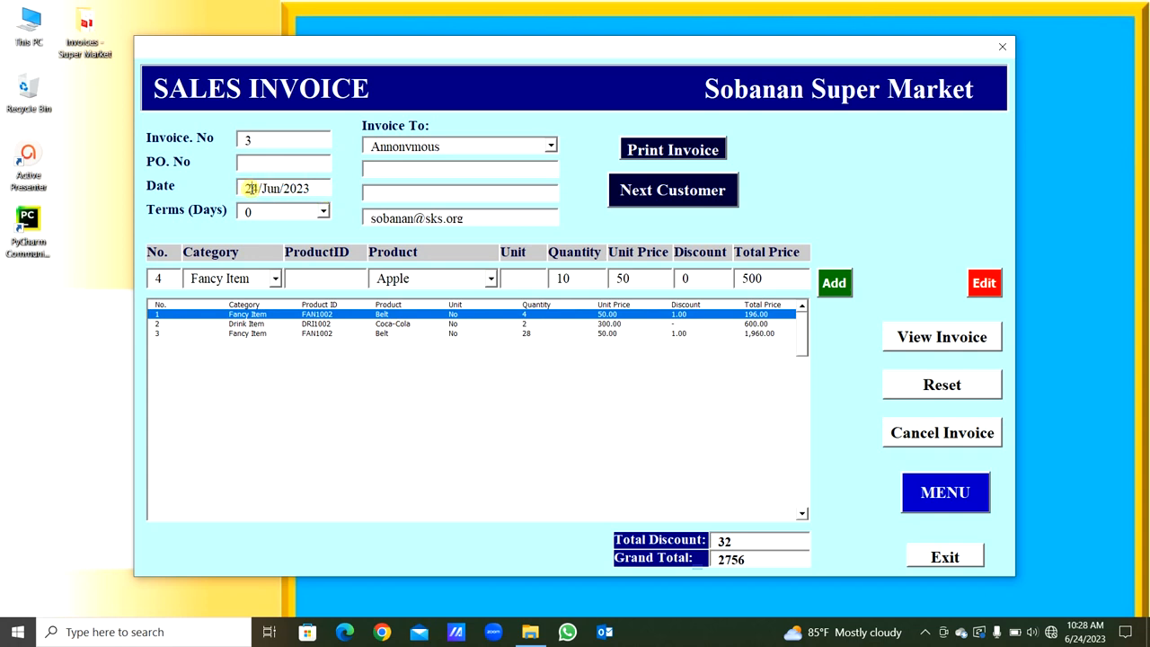
left_click(323, 212)
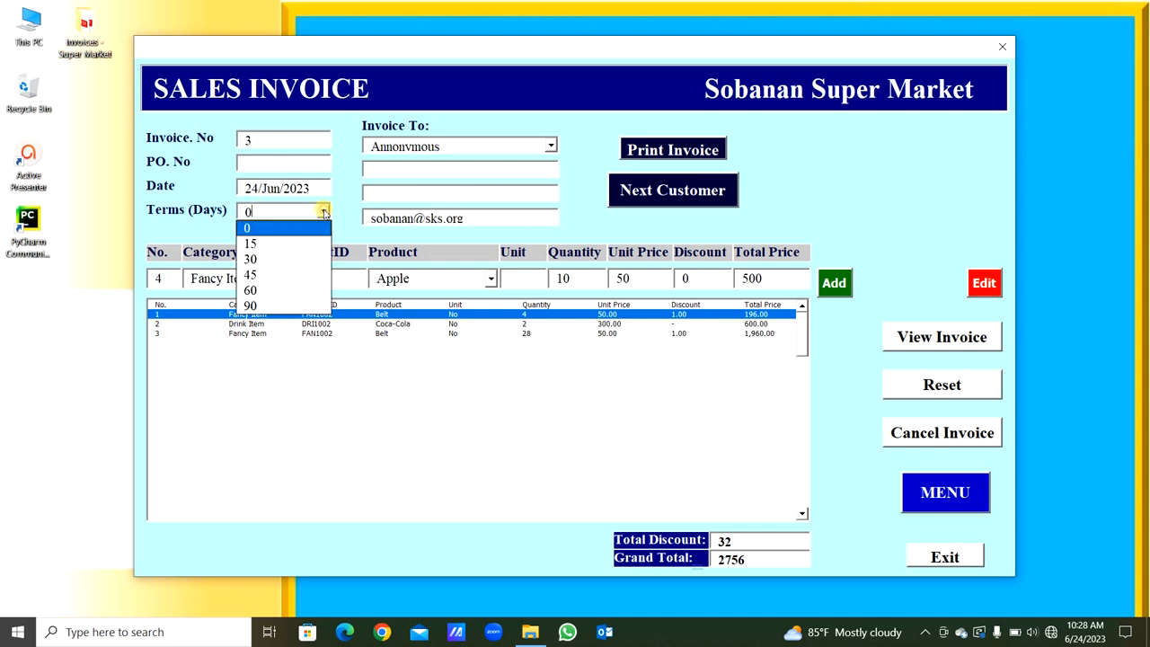
left_click(301, 289)
- Choose the second listed customer and then the third as the invoice recipient to load their contact details
left_click(550, 147)
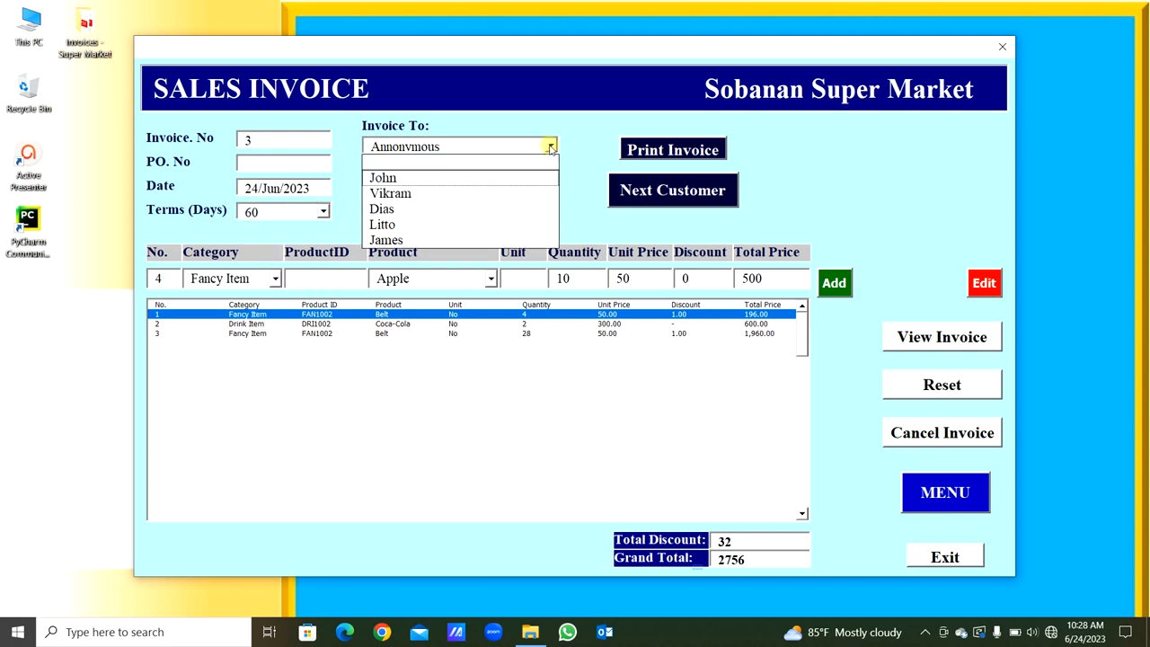
left_click(528, 204)
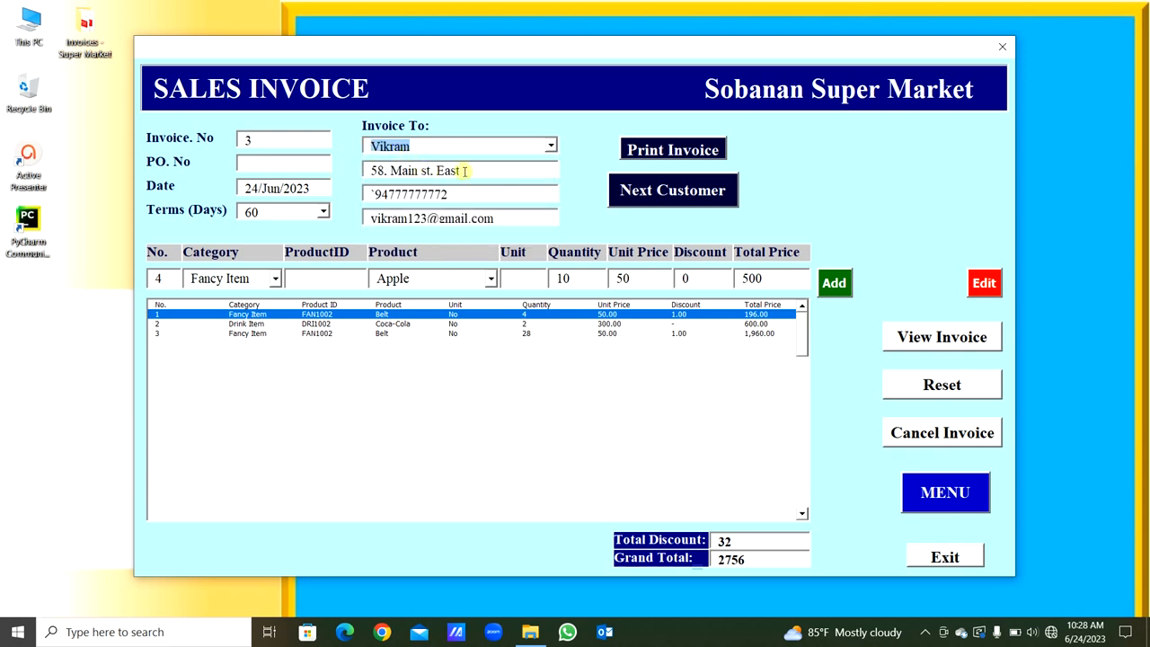
left_click(551, 148)
left_click(528, 209)
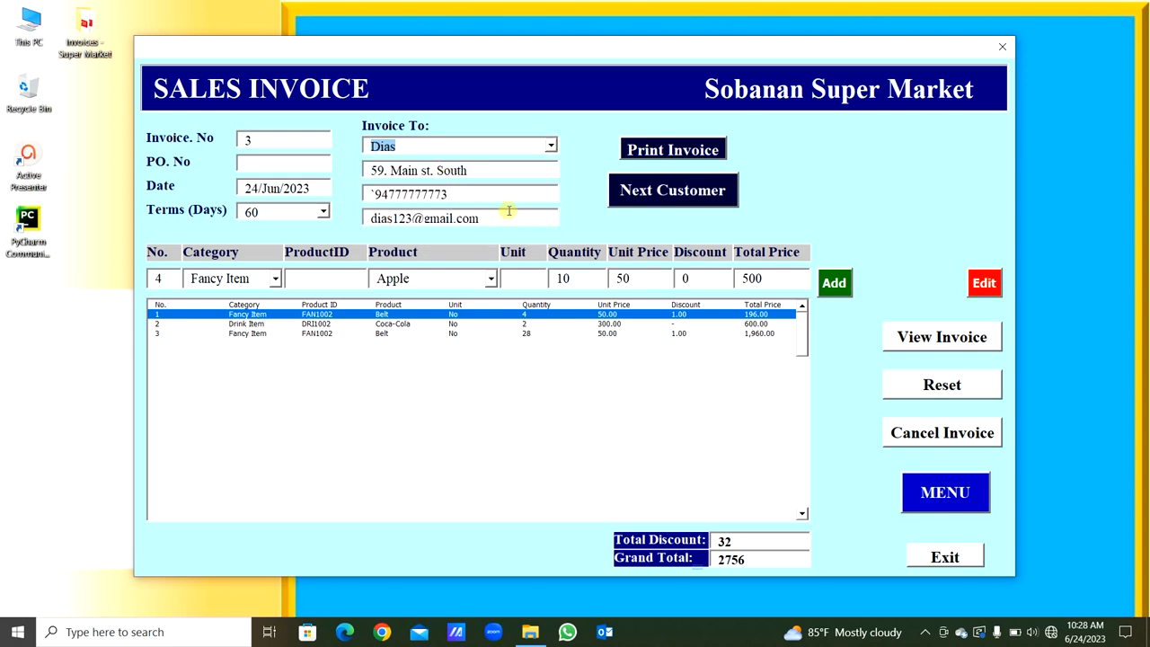
- Set the invoice recipient to the blank entry and check the default e-mail field
left_click(550, 146)
left_click(551, 145)
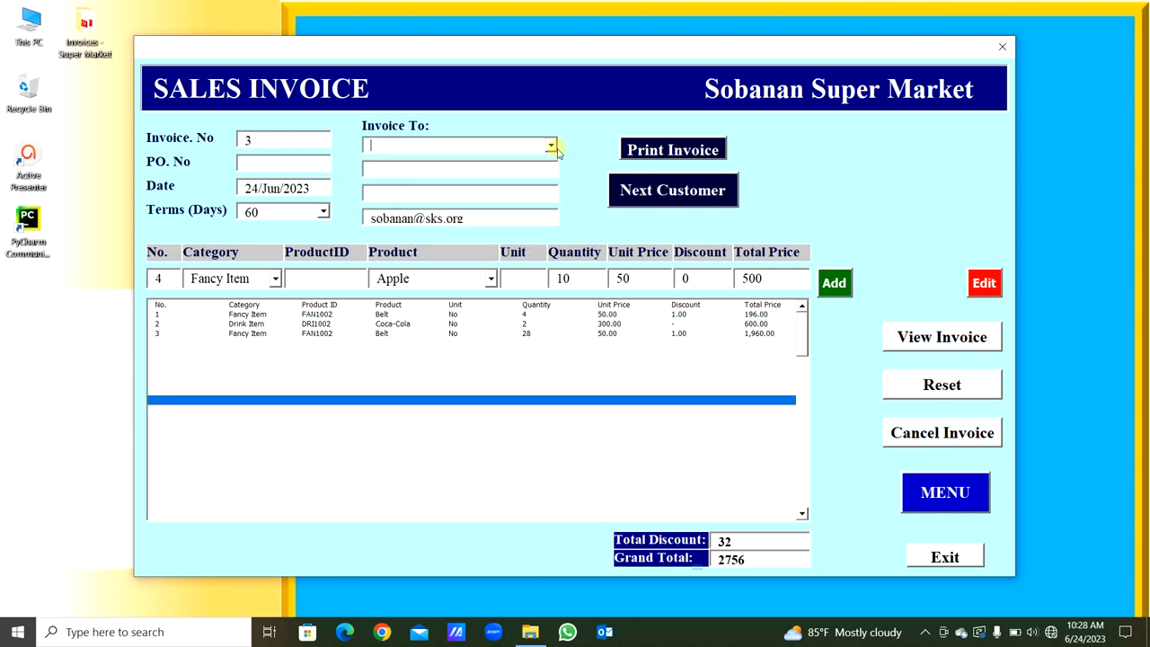
left_click(550, 147)
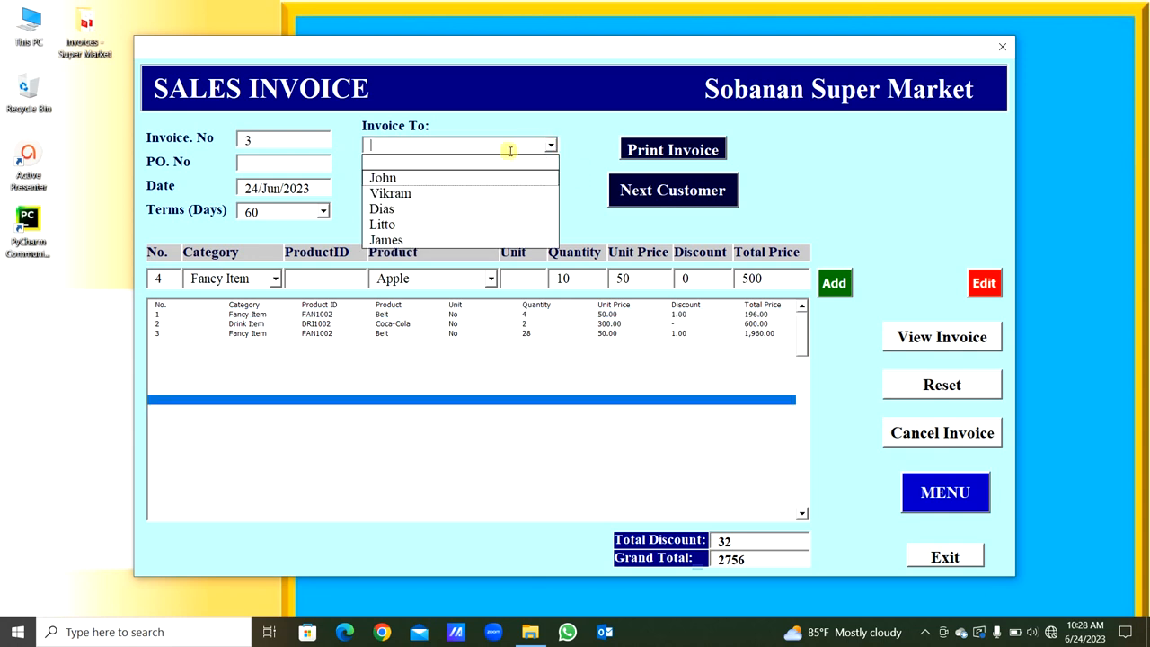
left_click(509, 151)
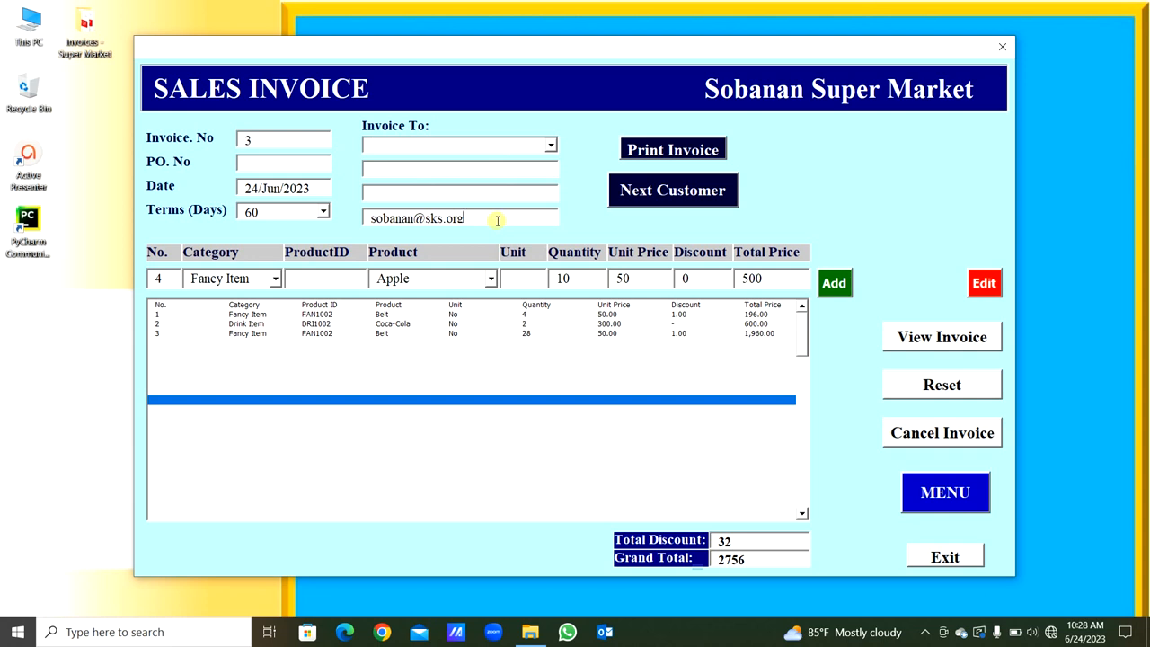
left_click_drag(495, 220, 364, 218)
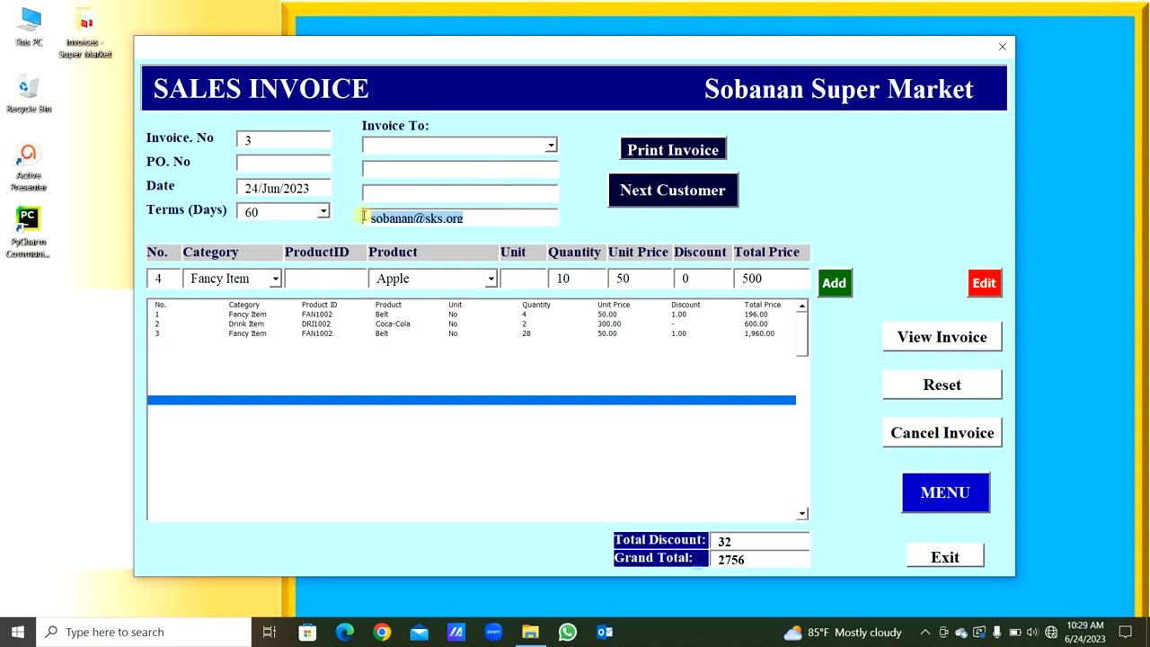
left_click(494, 218)
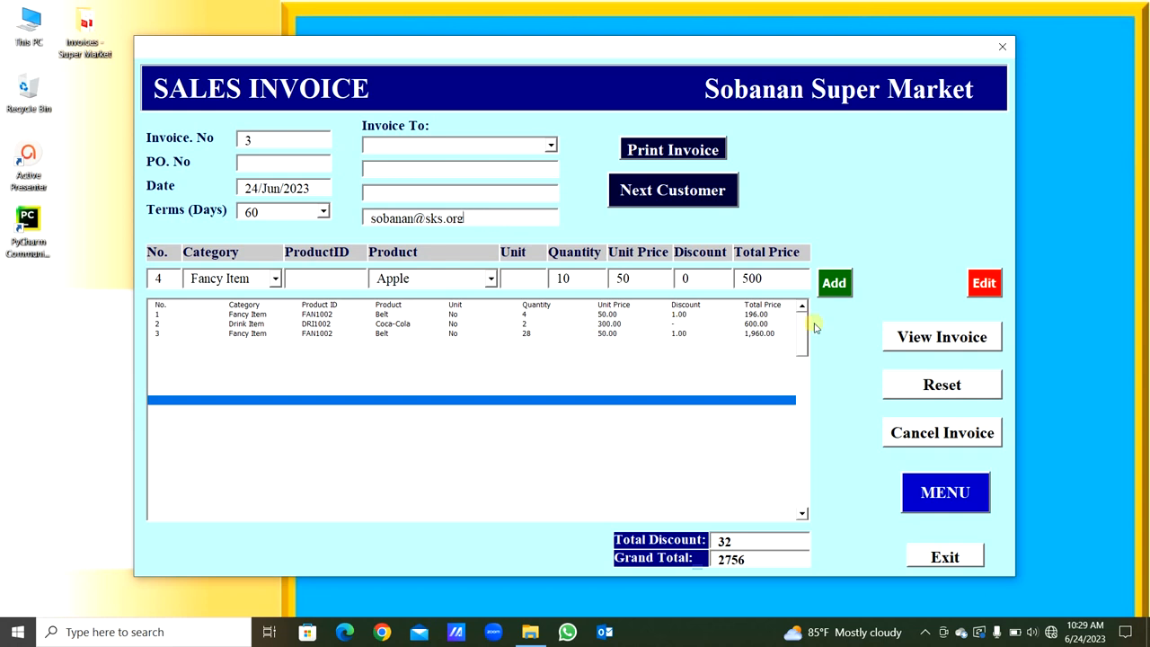
- Select the Coca-Cola line in the invoice list and enter 1 as its replacement quantity
left_click(452, 324)
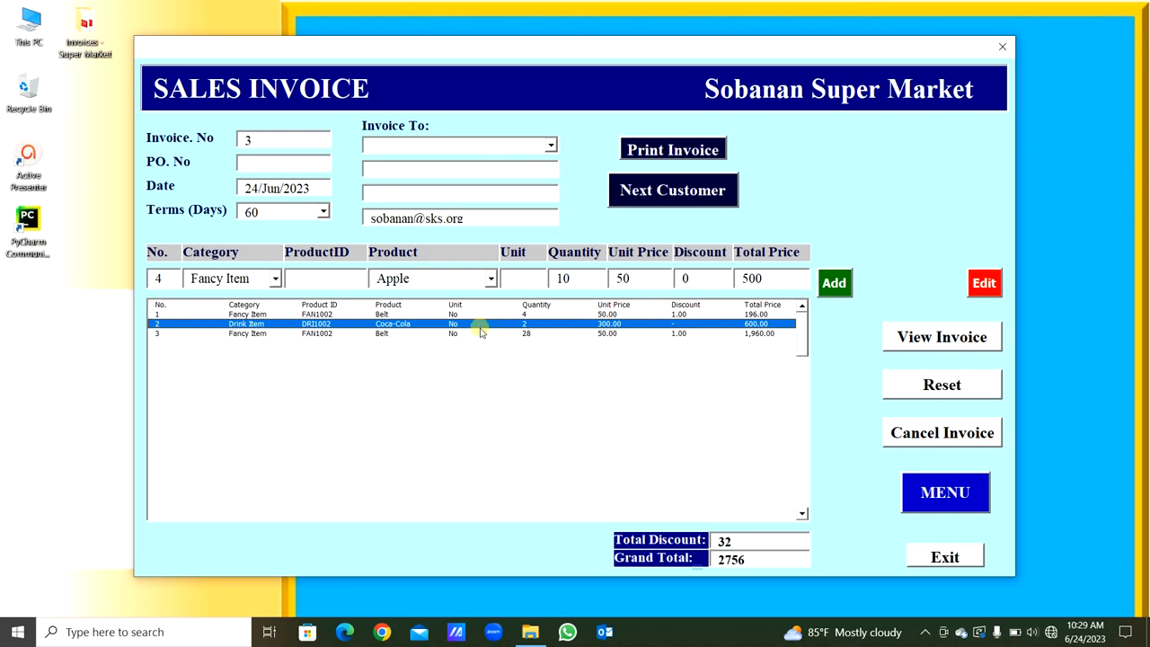
left_click(493, 410)
left_click(450, 325)
left_click_drag(582, 278, 552, 278)
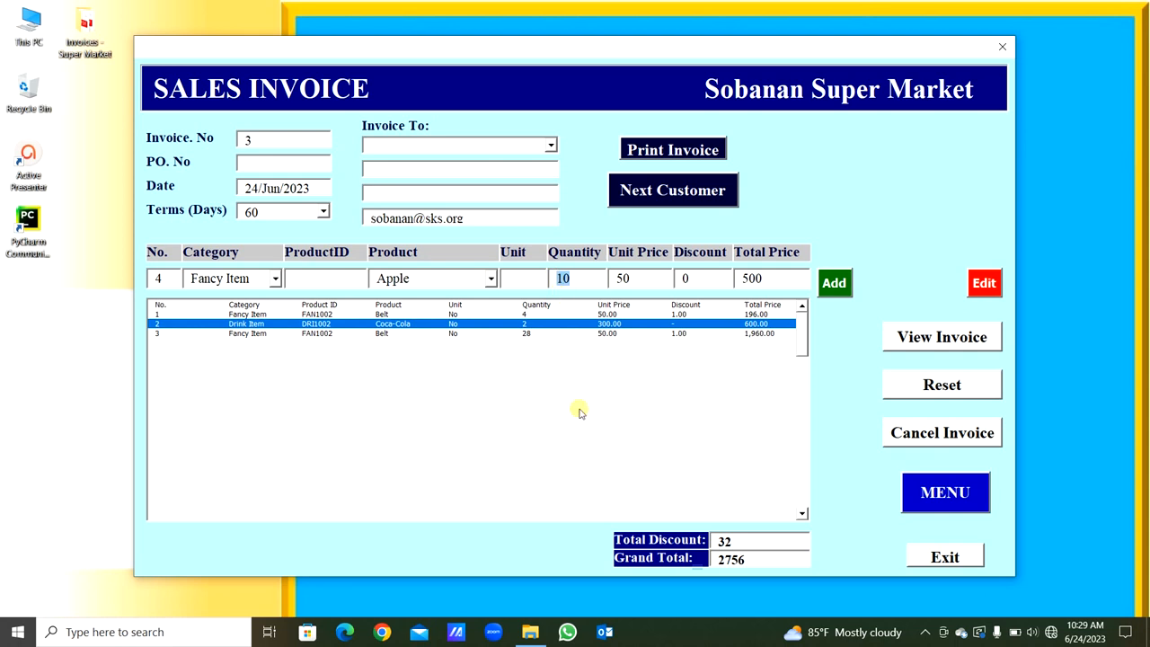
type("1")
key("Tab")
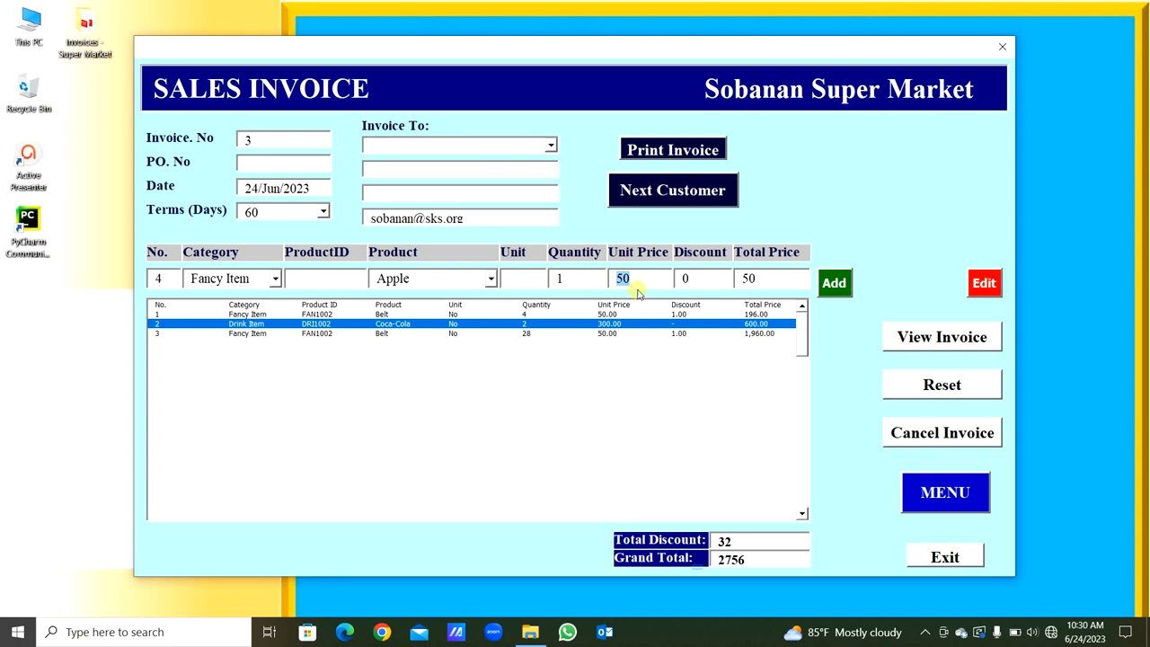
- Enter unit price 300 and discount 1 for the replacement values, and re-enter quantity 1 to recalculate the total
type("300")
left_click(707, 279)
left_click_drag(708, 280, 663, 267)
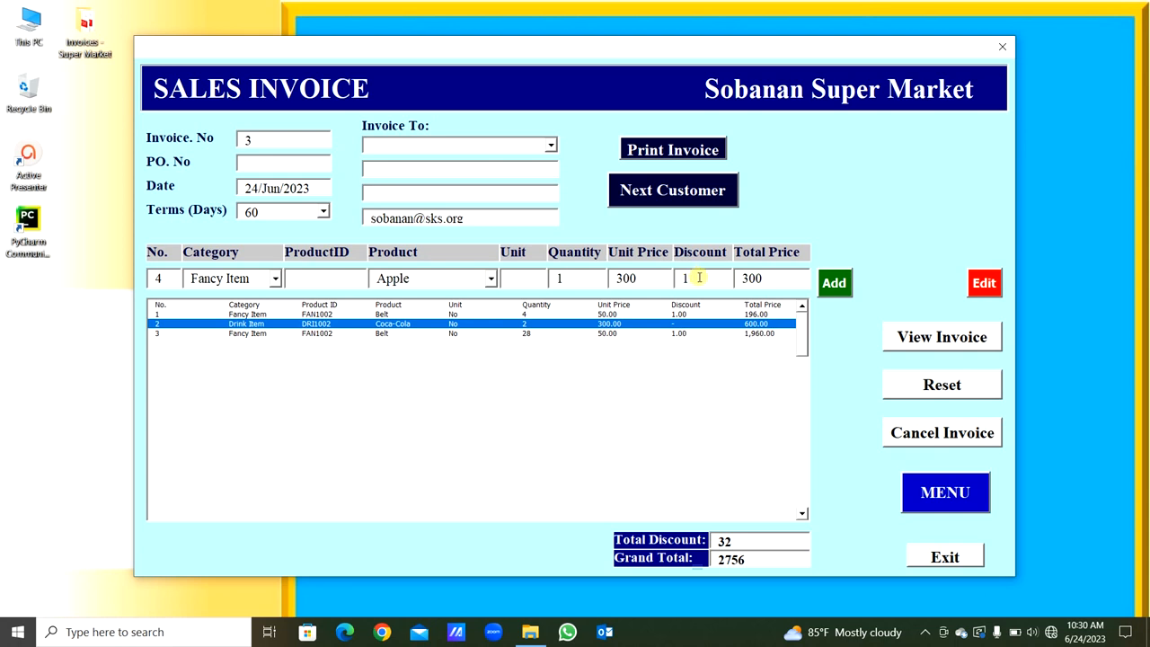
left_click(560, 278)
type("1")
key("Tab")
key("Tab")
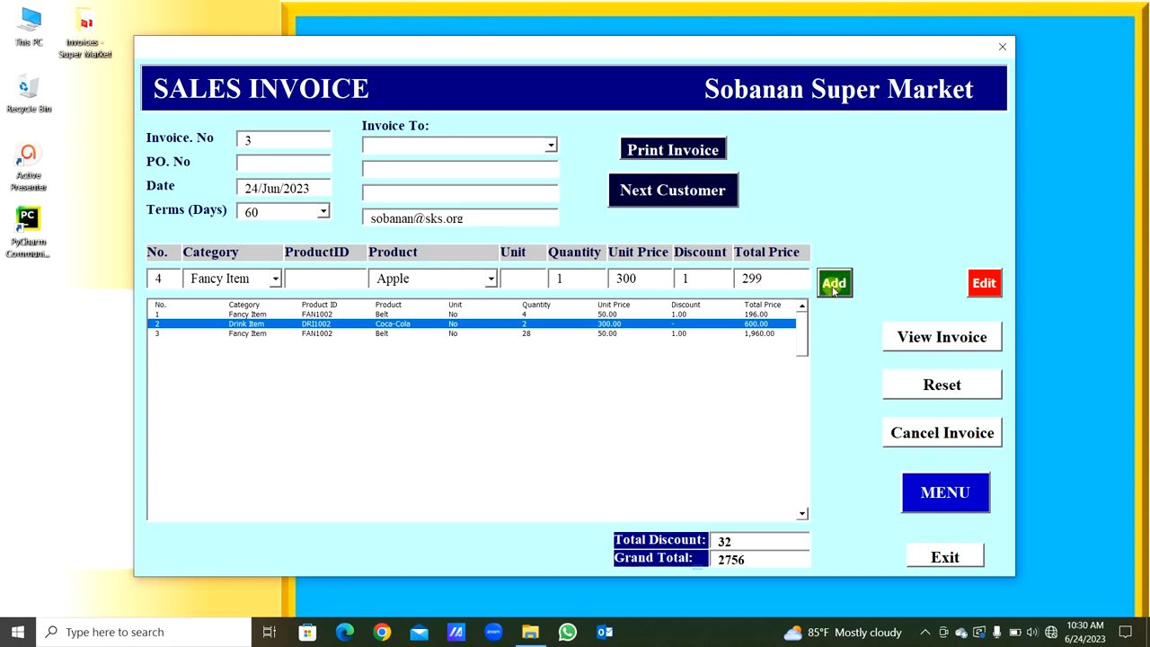
- Clear the product name from the entry line, try to add the line to the invoice, and dismiss the resulting message
double_click(434, 280)
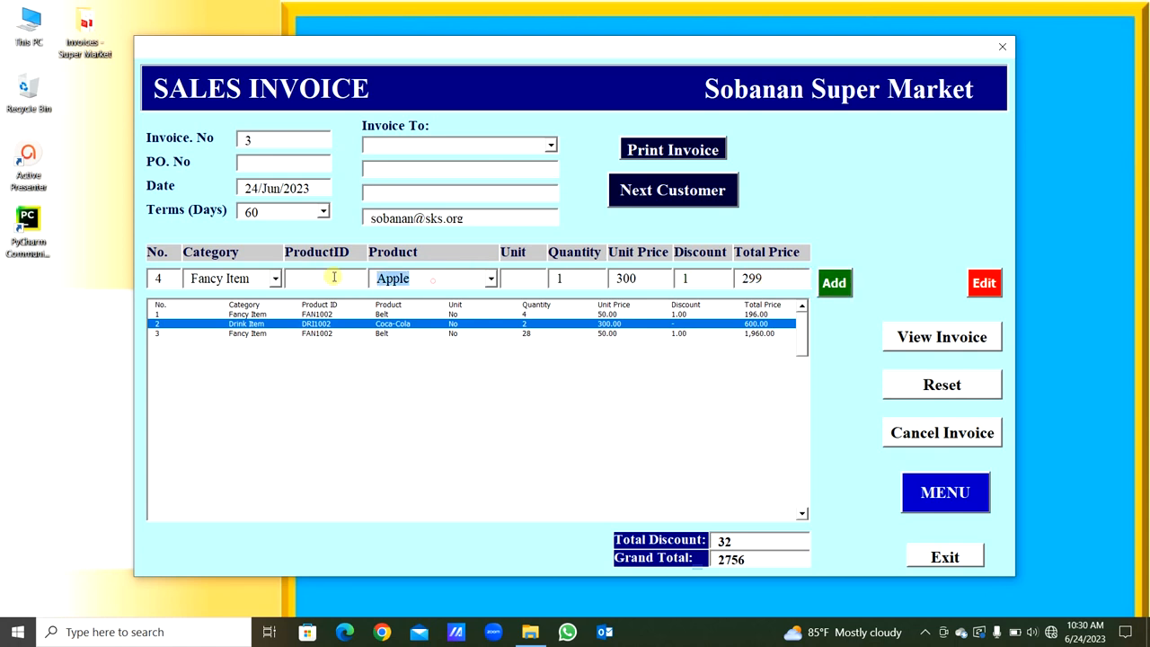
key("BackSpace")
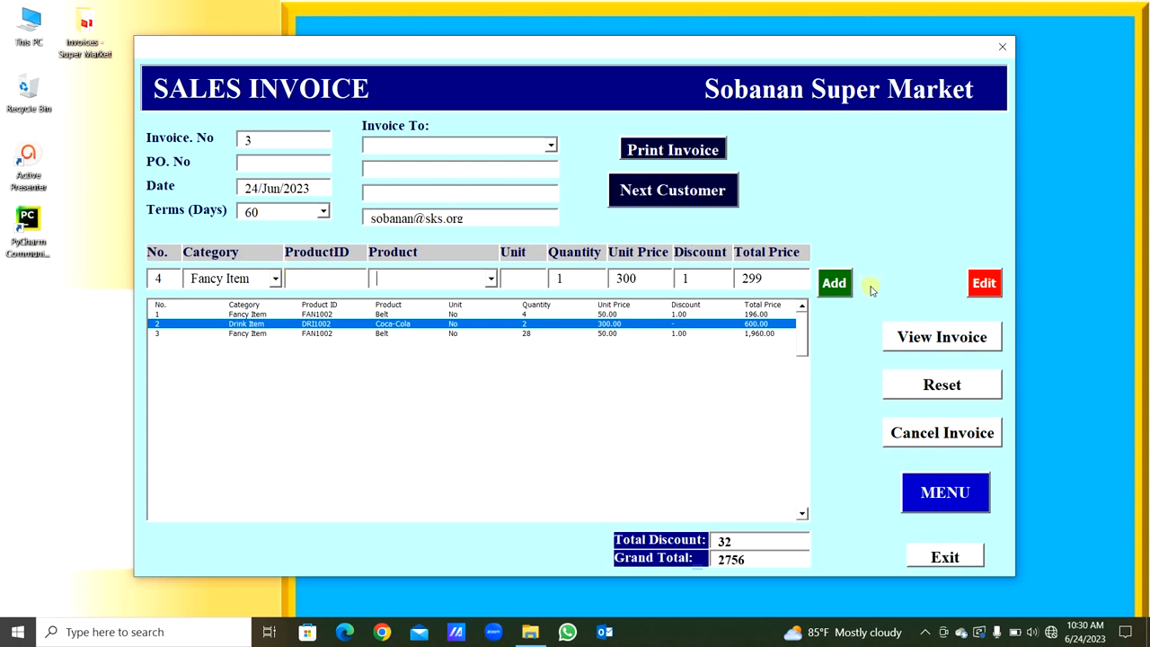
left_click(833, 283)
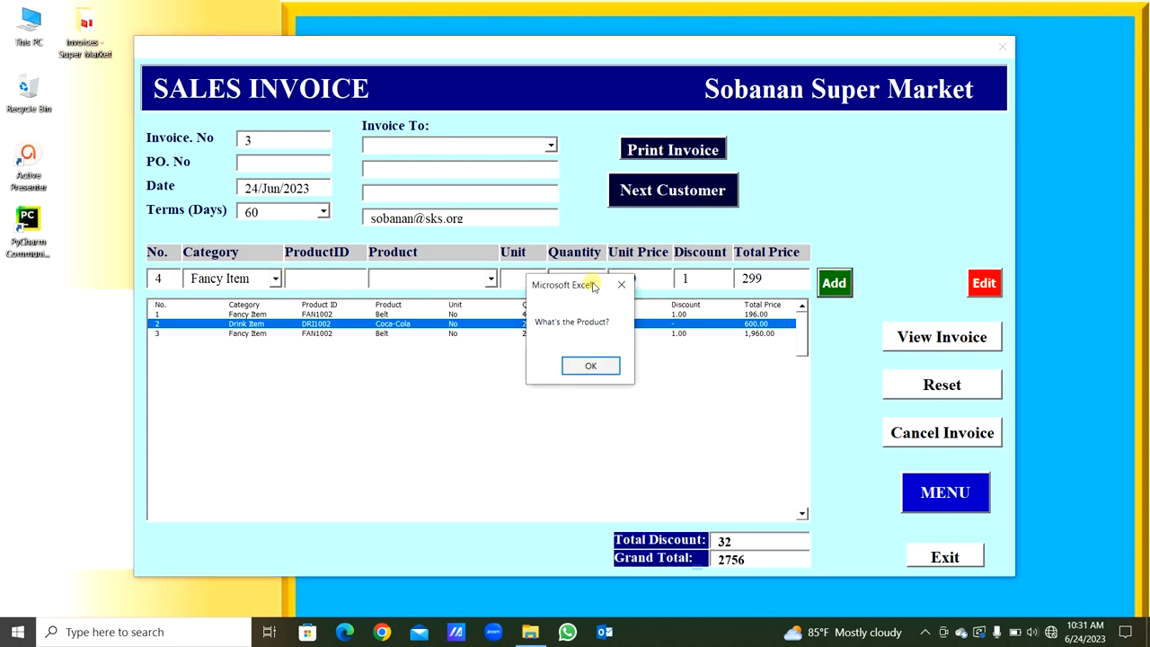
left_click_drag(592, 286, 595, 361)
left_click(605, 444)
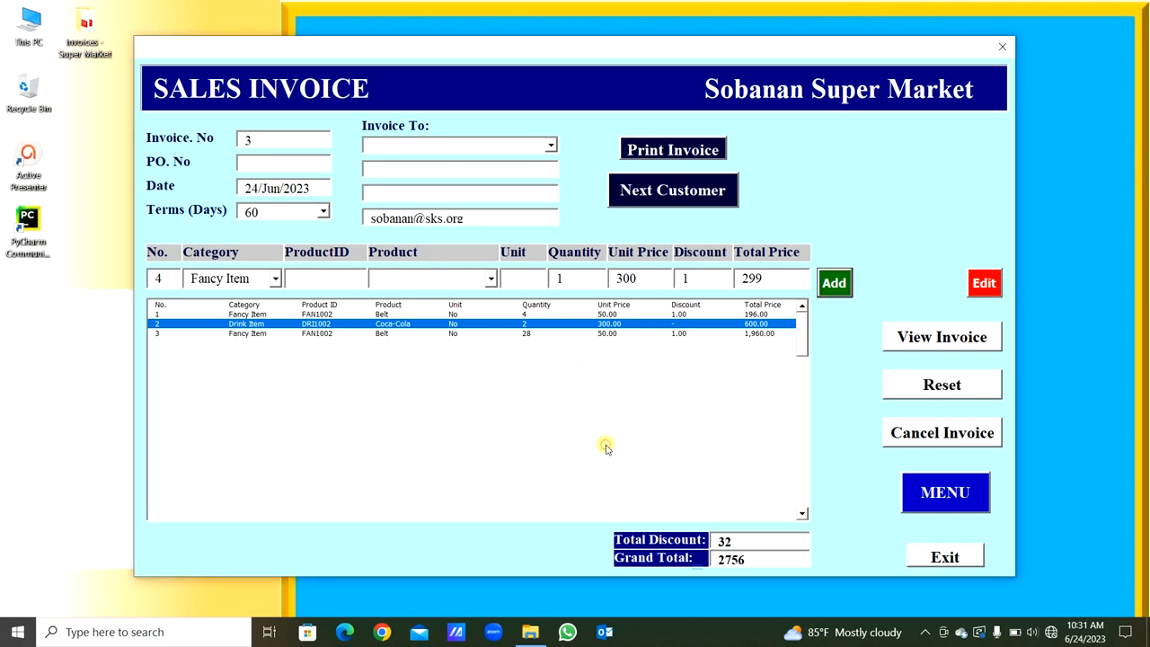
left_click(976, 289)
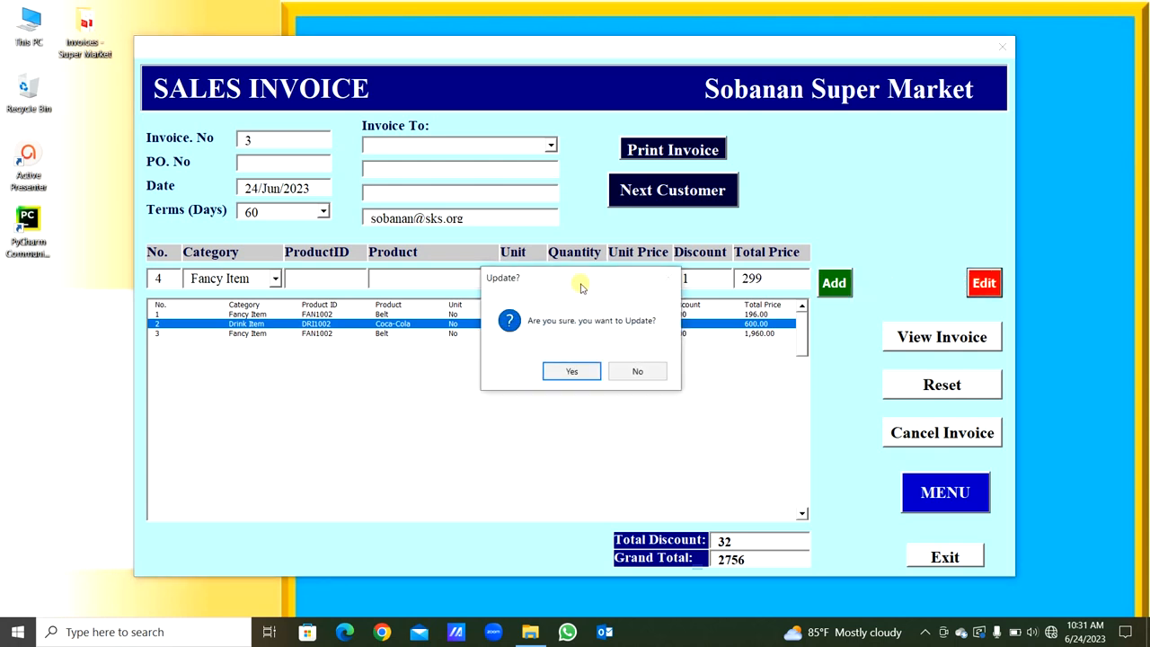
left_click_drag(580, 285, 594, 353)
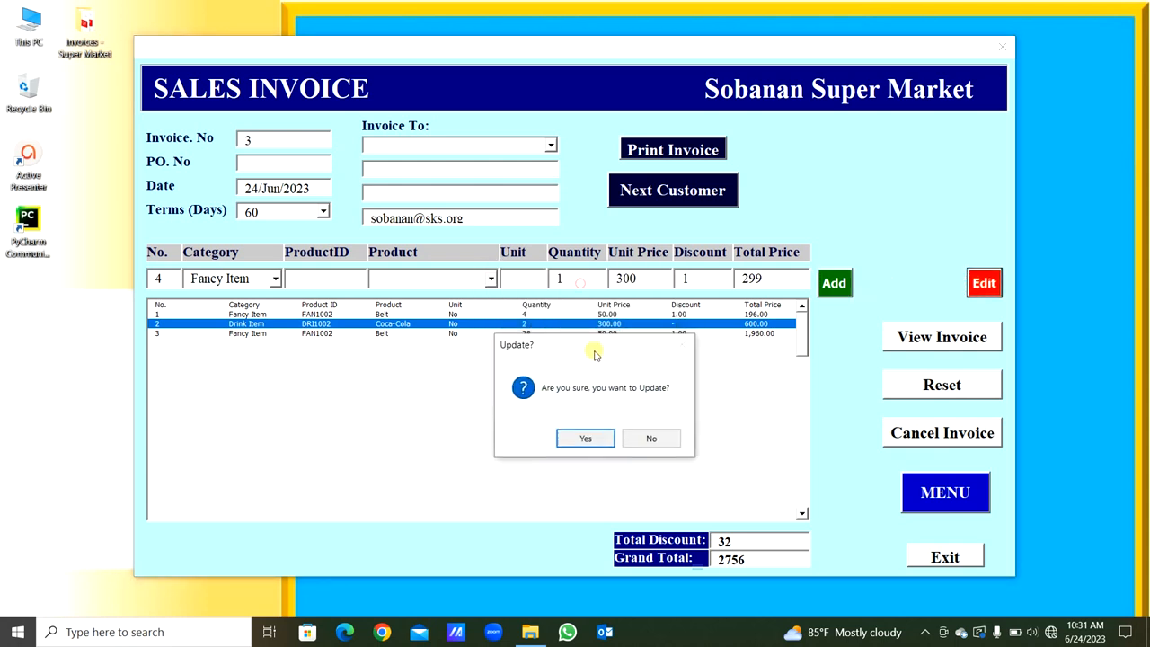
left_click(651, 439)
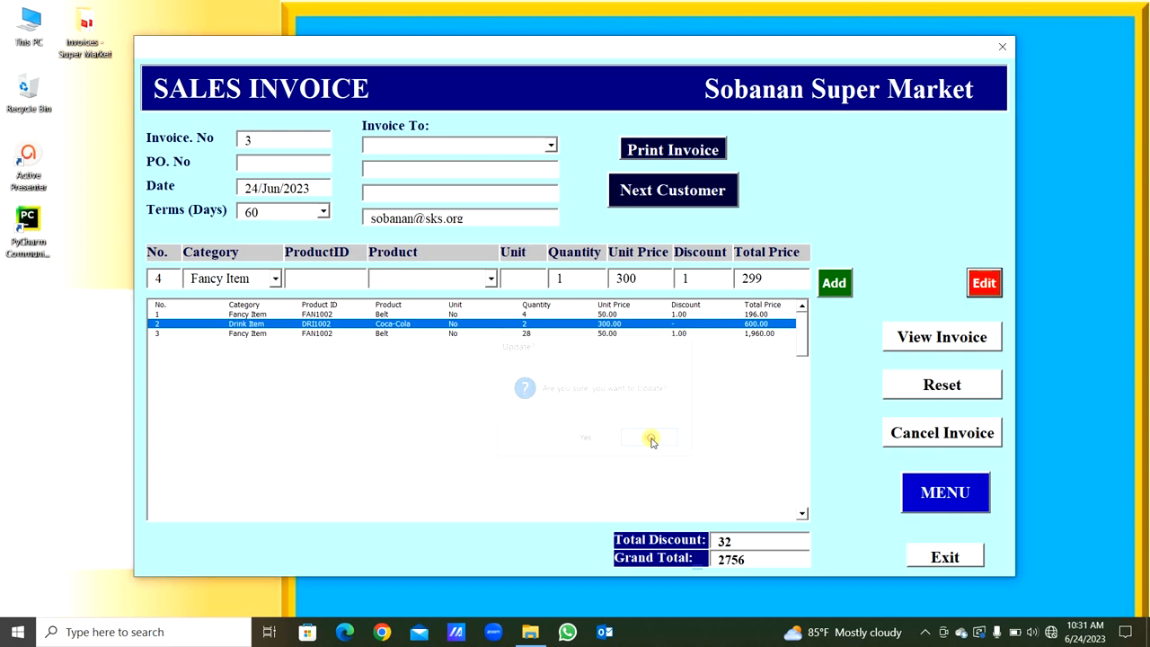
- Update the selected Coca-Cola line with the entered values, accept the confirmation, and deselect the line
left_click(980, 286)
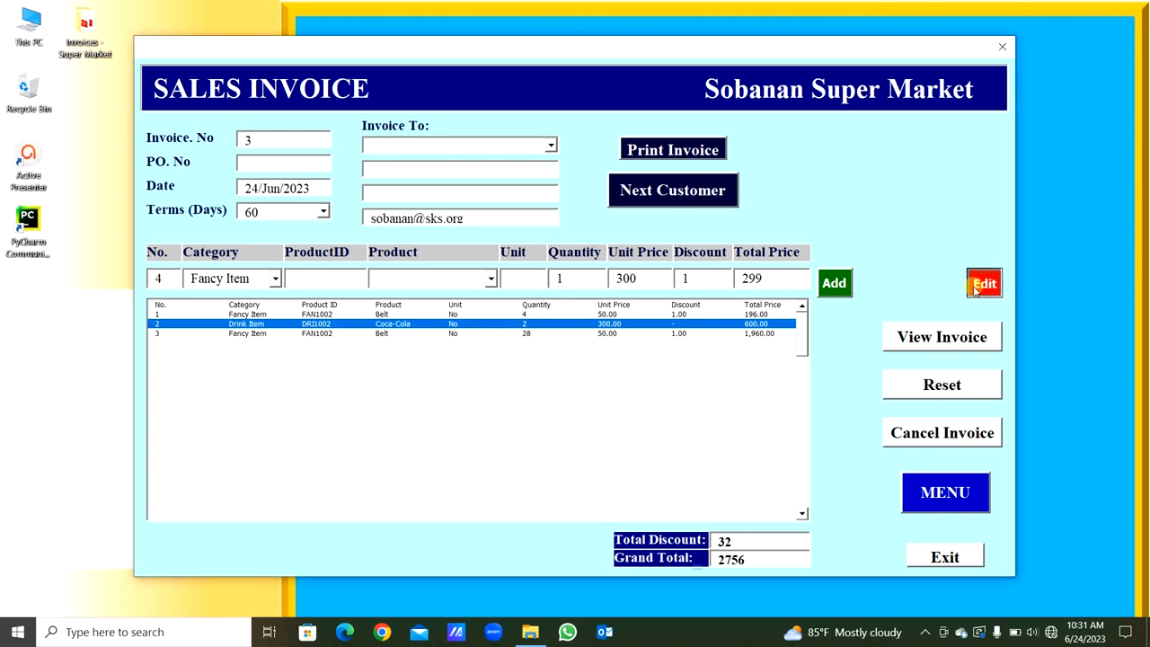
left_click(585, 371)
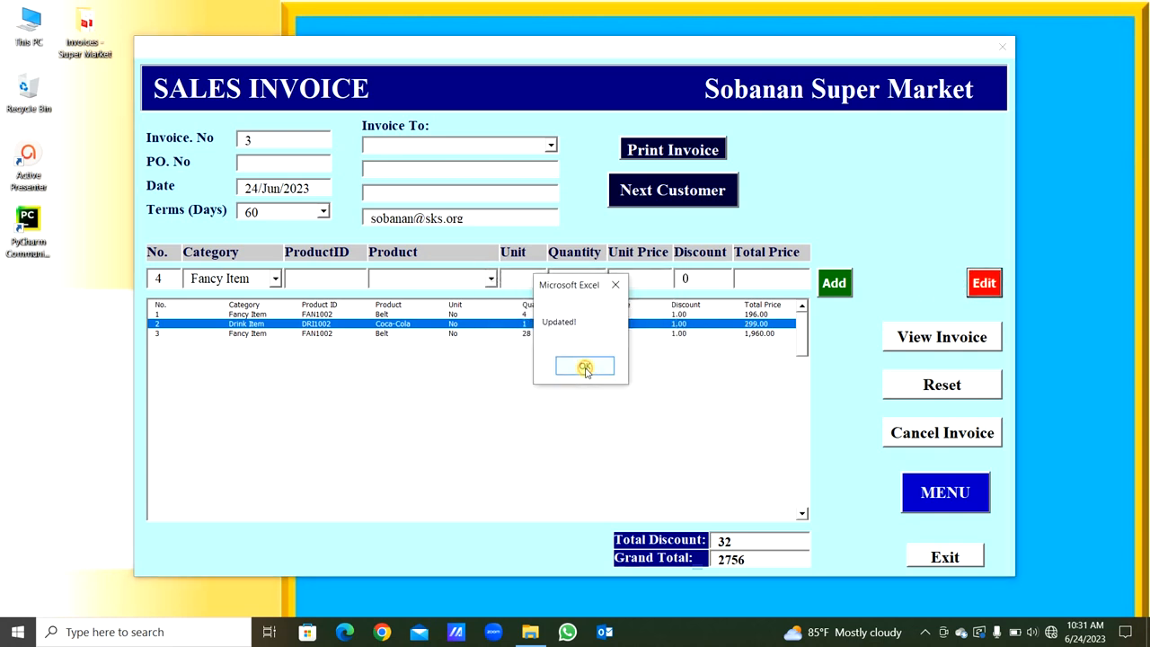
left_click_drag(584, 290, 606, 394)
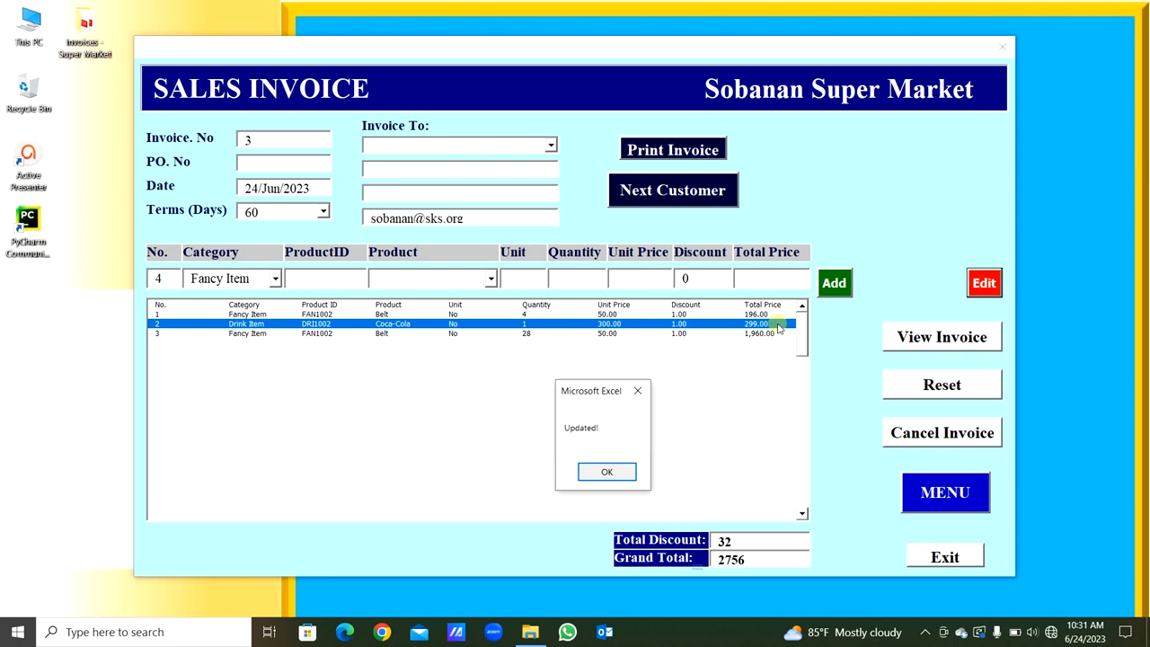
left_click(617, 473)
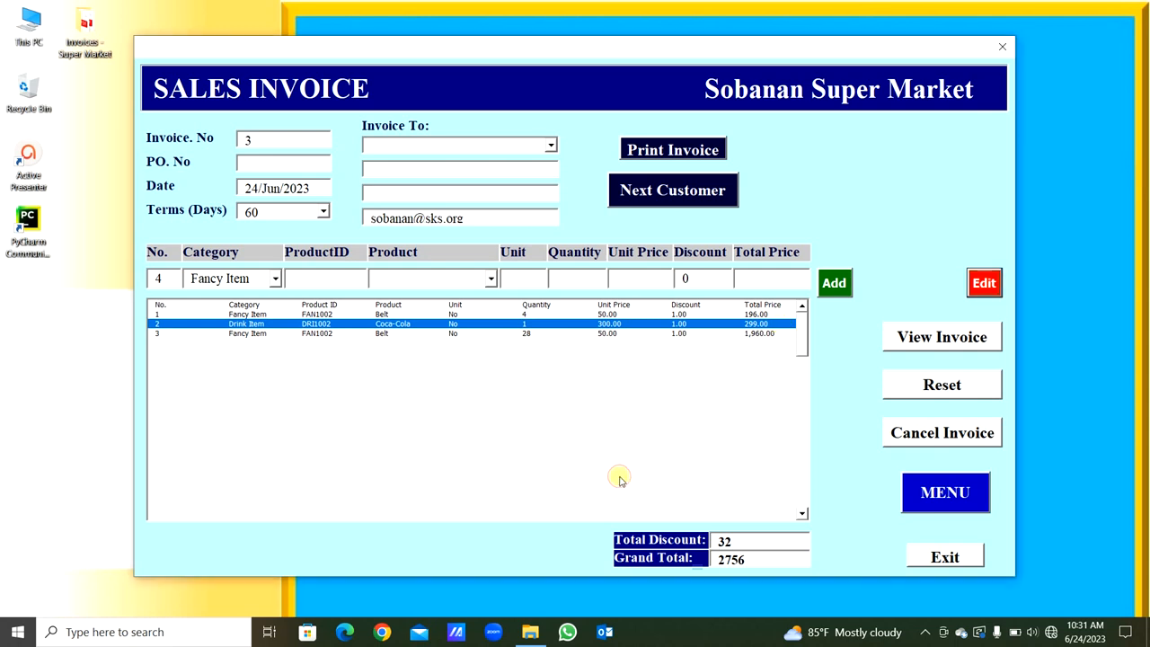
left_click(619, 476)
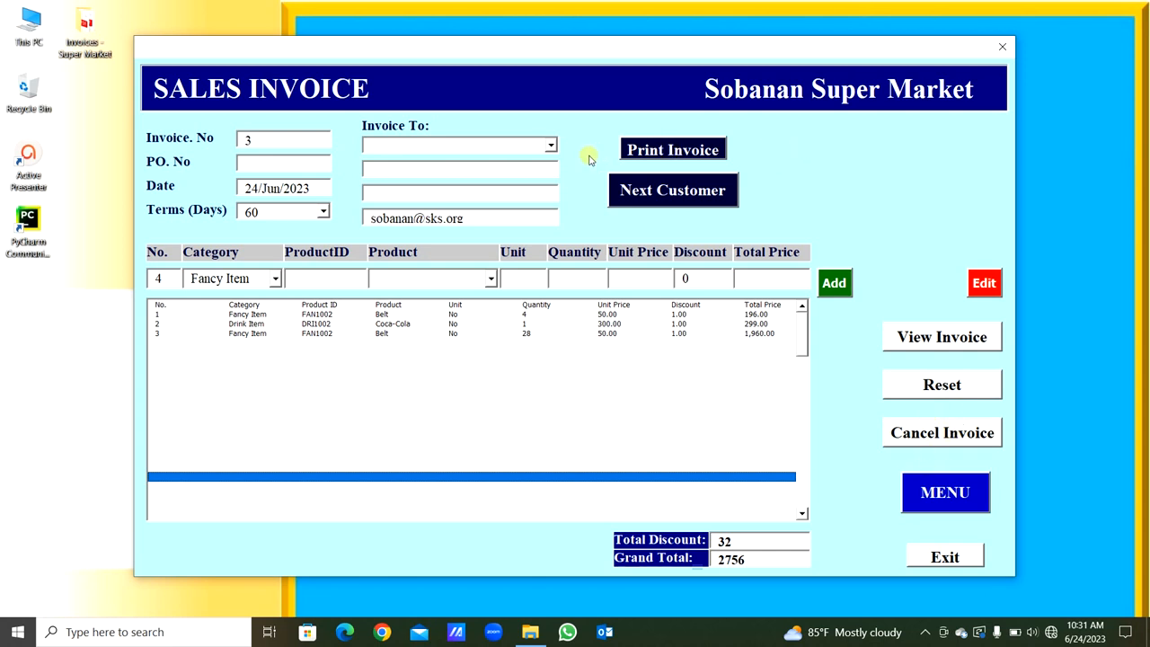
- Print invoice 3 with the existing page setup and save the output to the Desktop as a PDF named Invoice 3
left_click(656, 151)
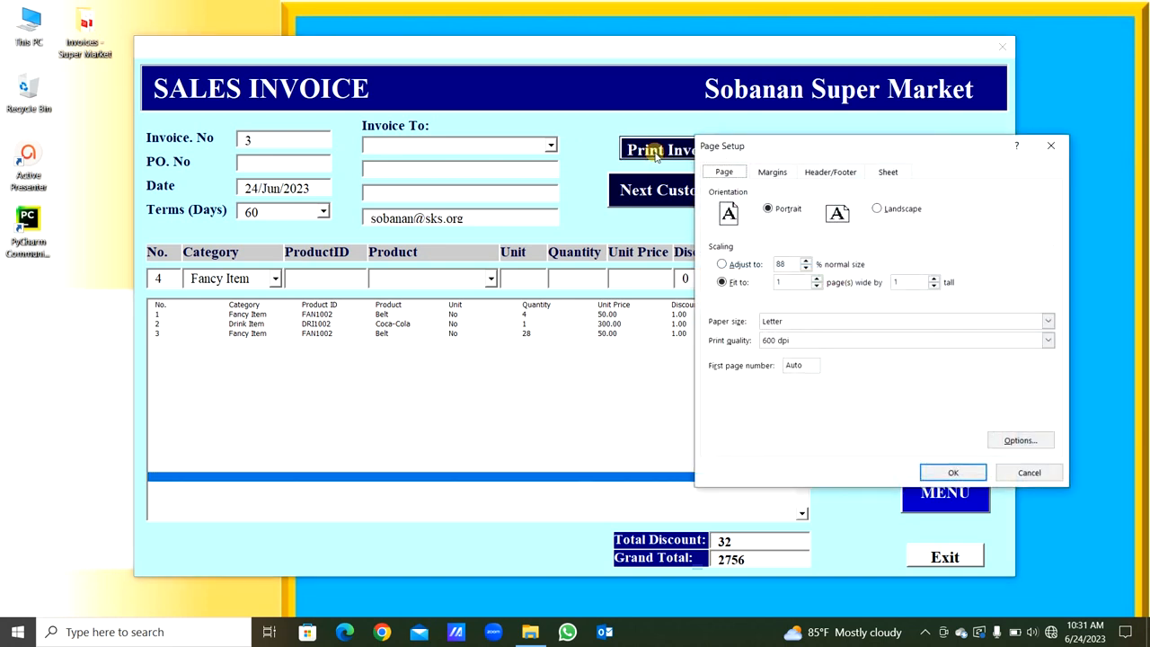
left_click_drag(780, 152, 450, 155)
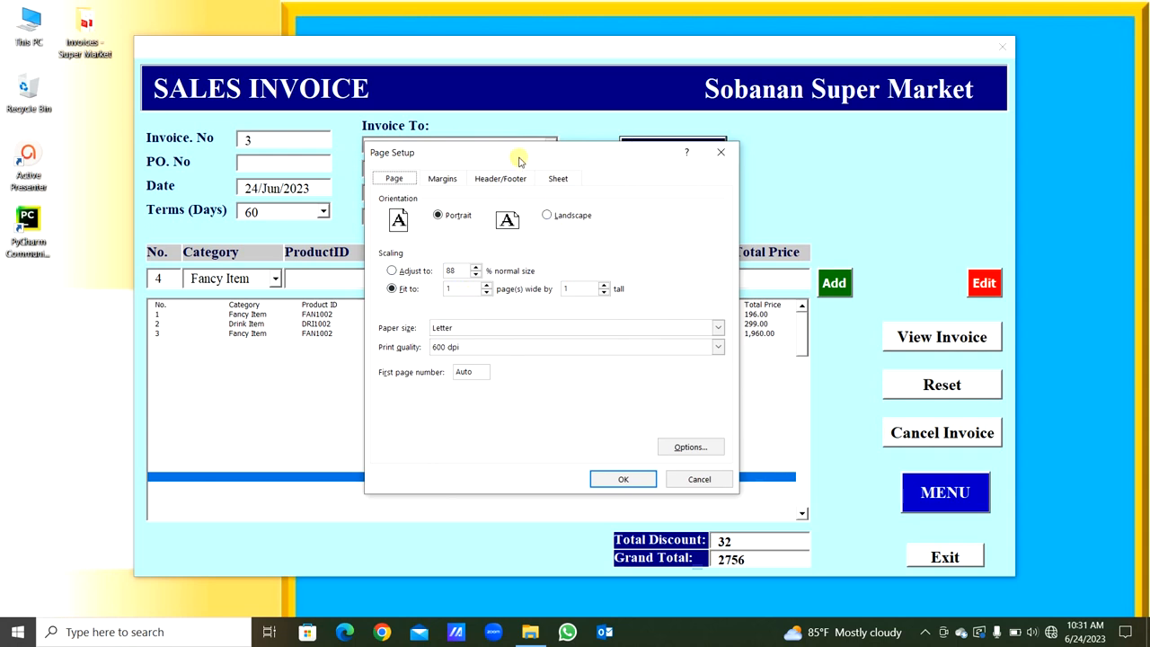
left_click_drag(522, 160, 388, 225)
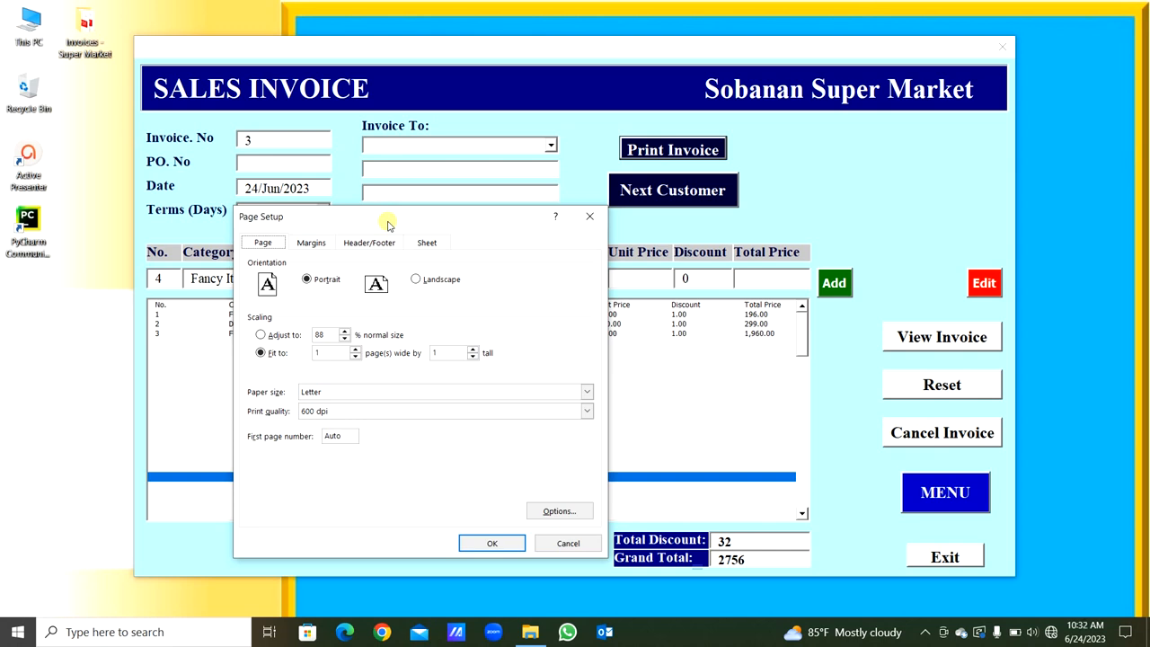
left_click(481, 543)
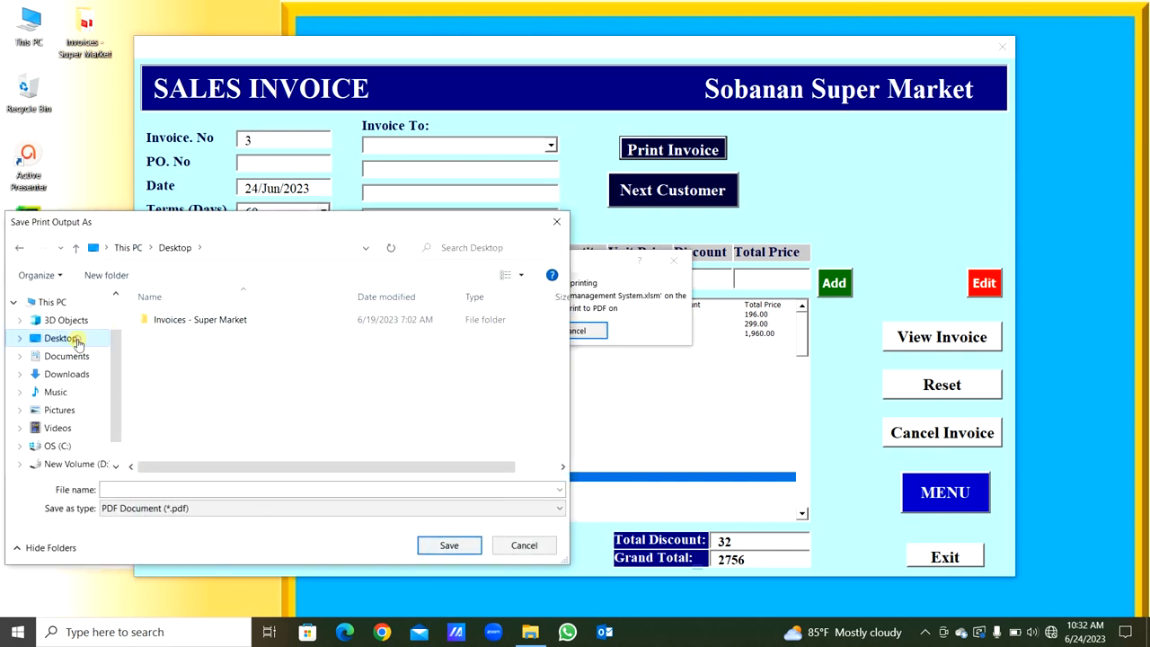
left_click(129, 487)
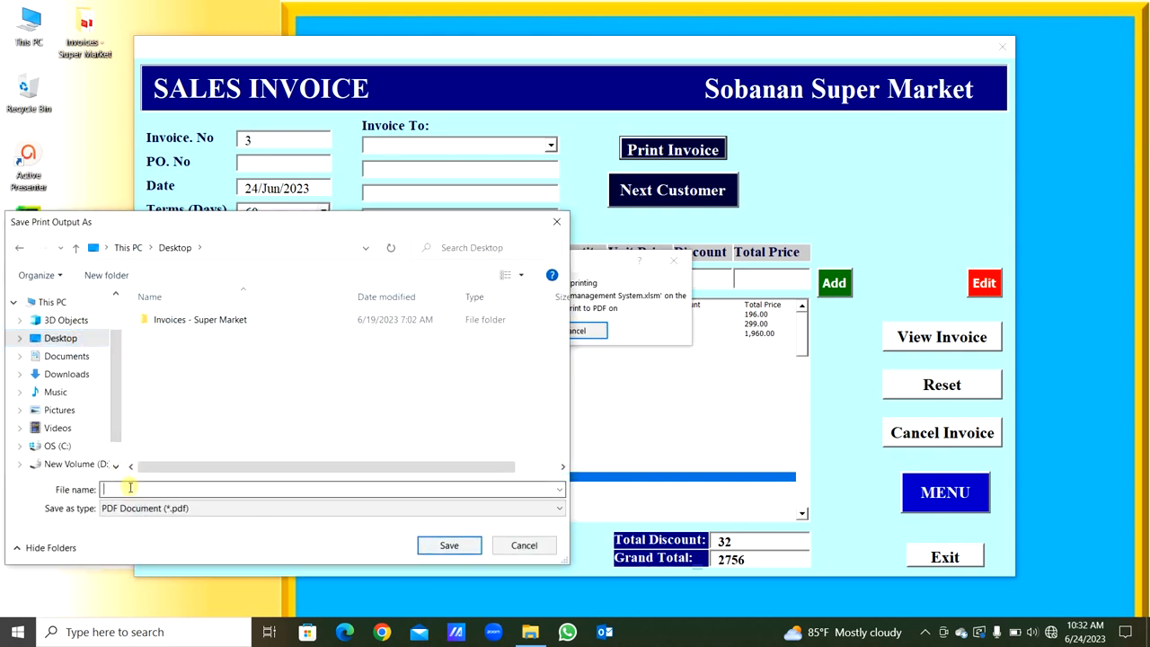
type("Invoi")
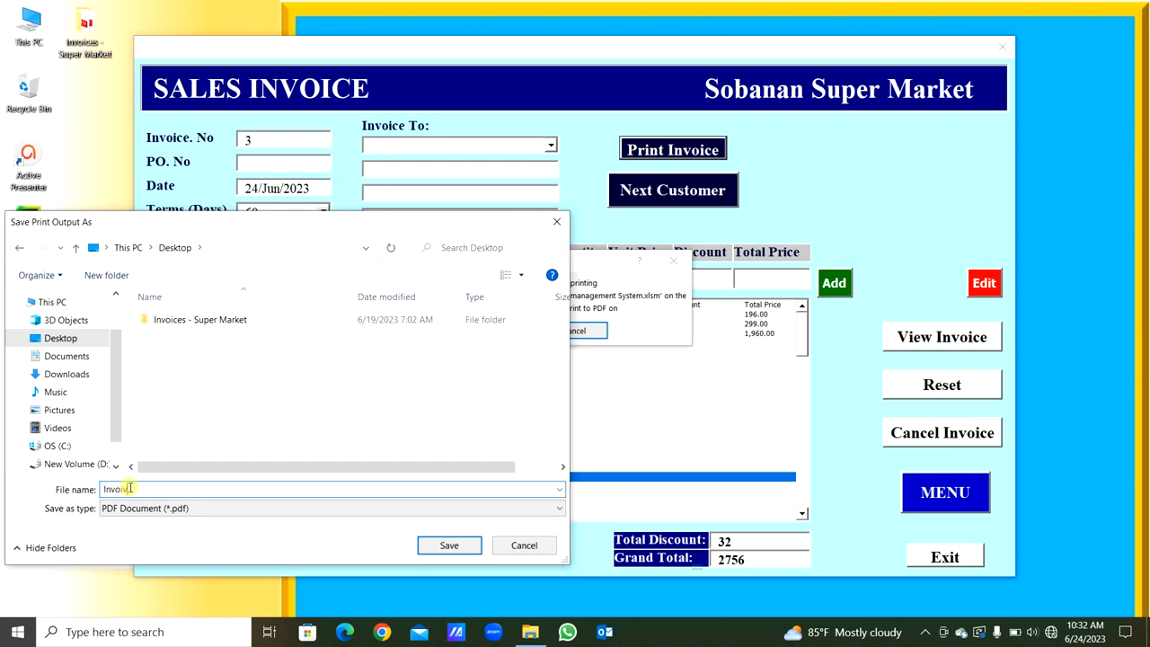
type("ce 3")
left_click(425, 548)
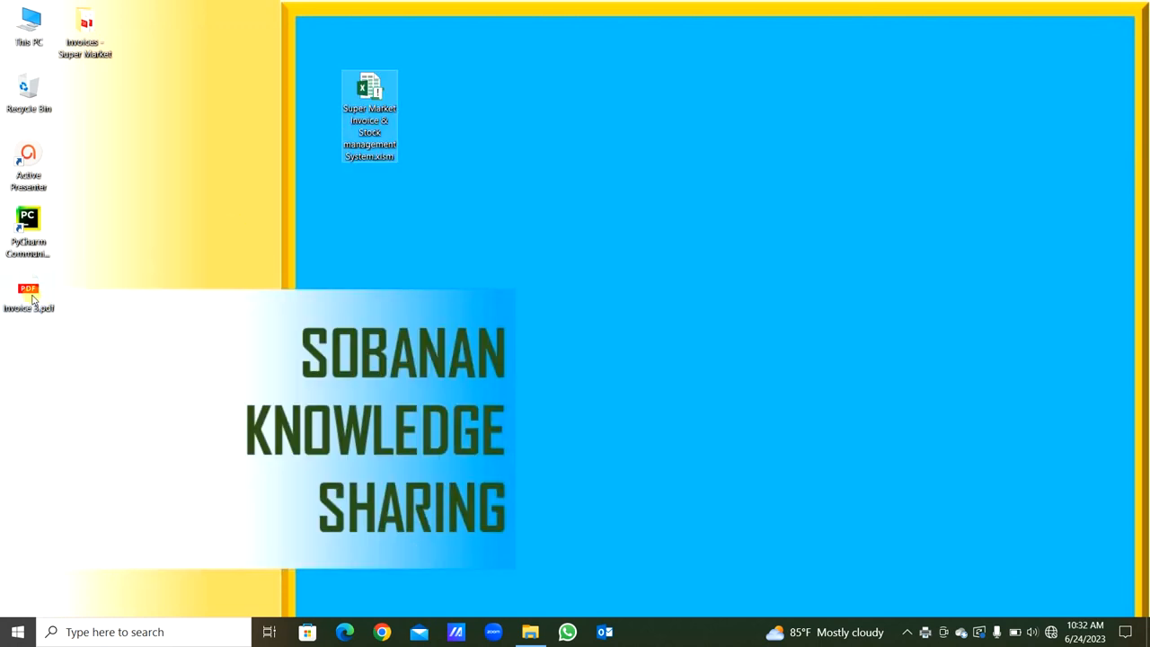
- Move the Invoice 3 PDF to open space on the desktop, open it to review the invoice, and close the viewer
left_click_drag(32, 299, 419, 221)
double_click(418, 220)
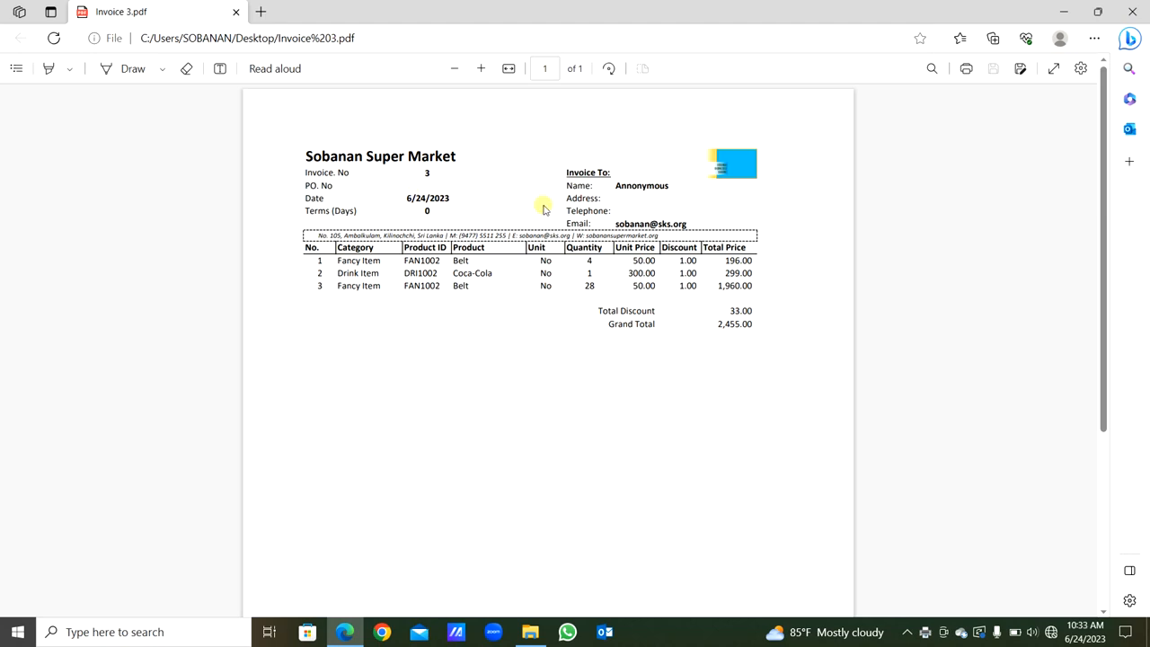
left_click(1132, 11)
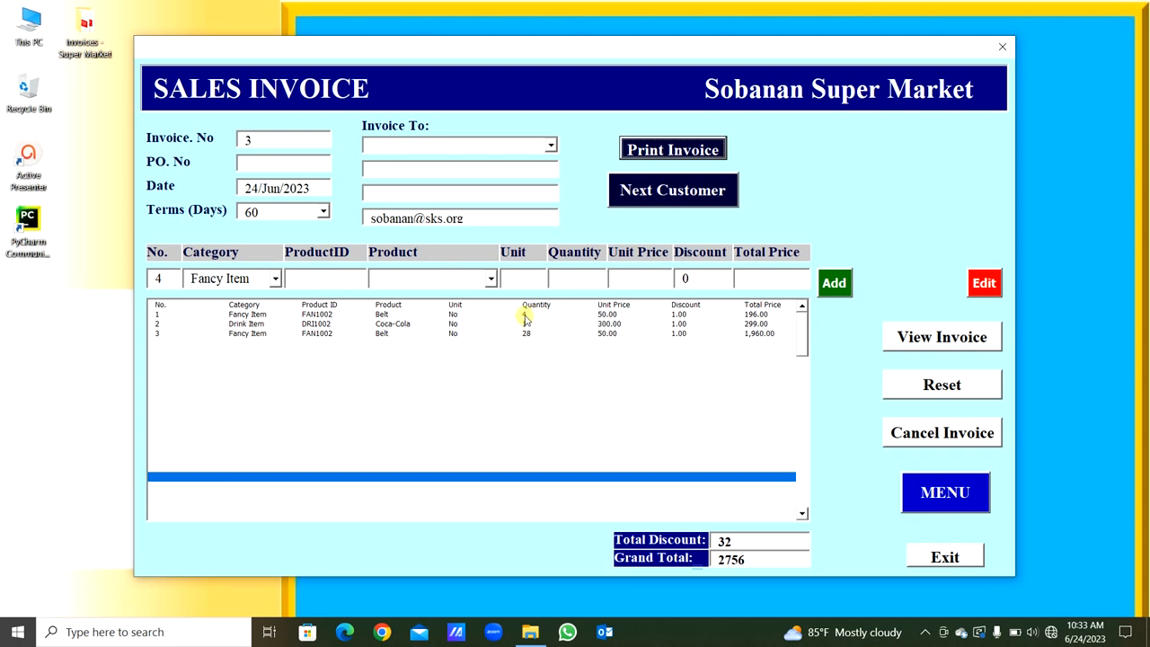
- Proceed to the next customer, bring the generated invoice email forward, and check its recipient, subject and message text
left_click(662, 192)
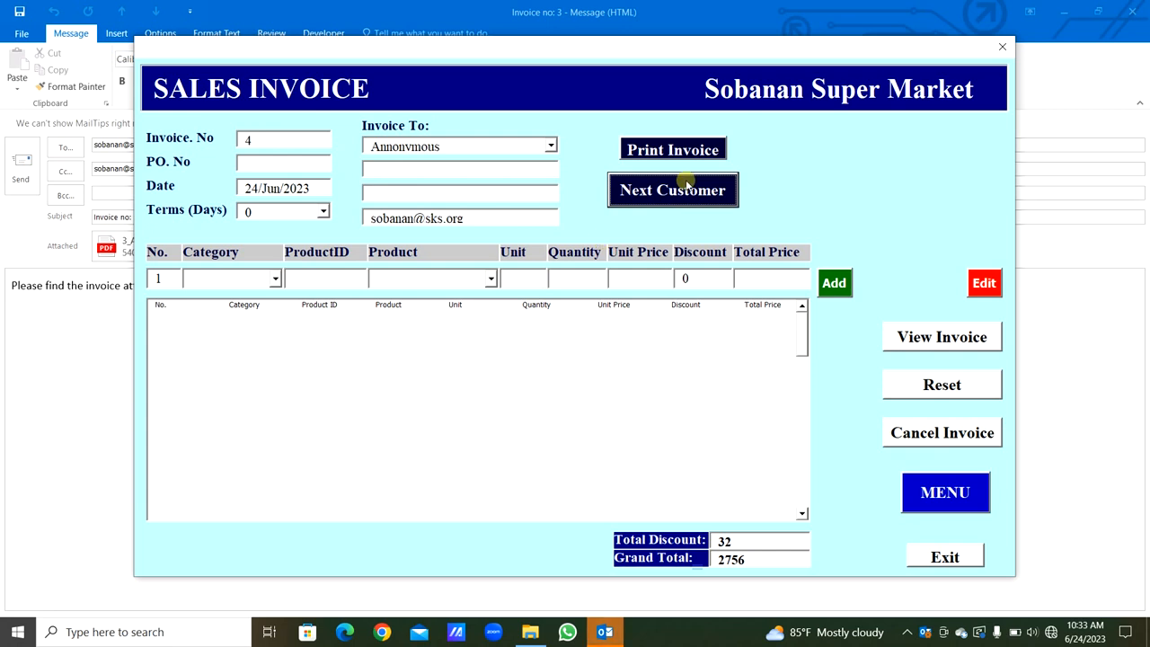
left_click(1057, 86)
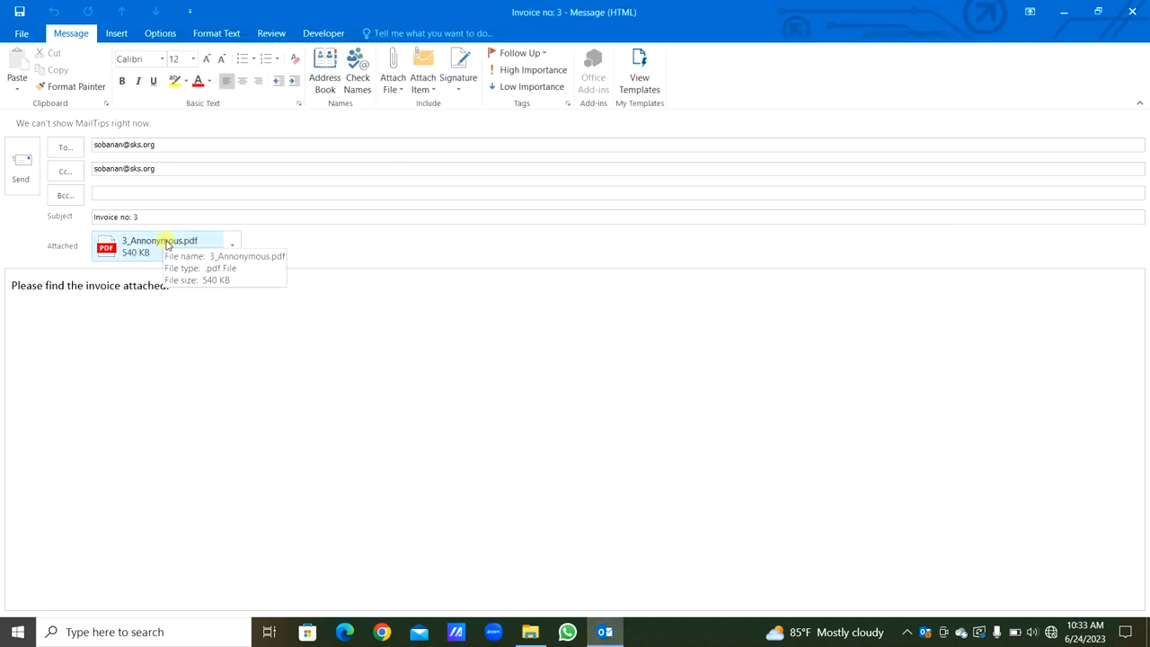
left_click(146, 146)
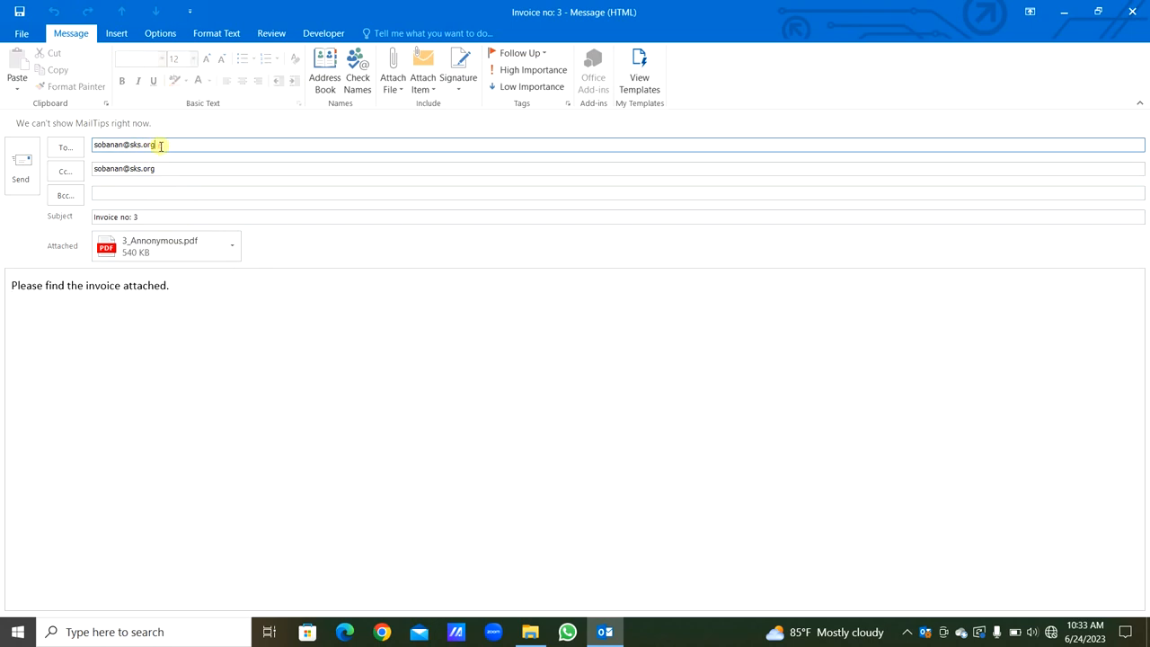
left_click_drag(154, 143, 93, 137)
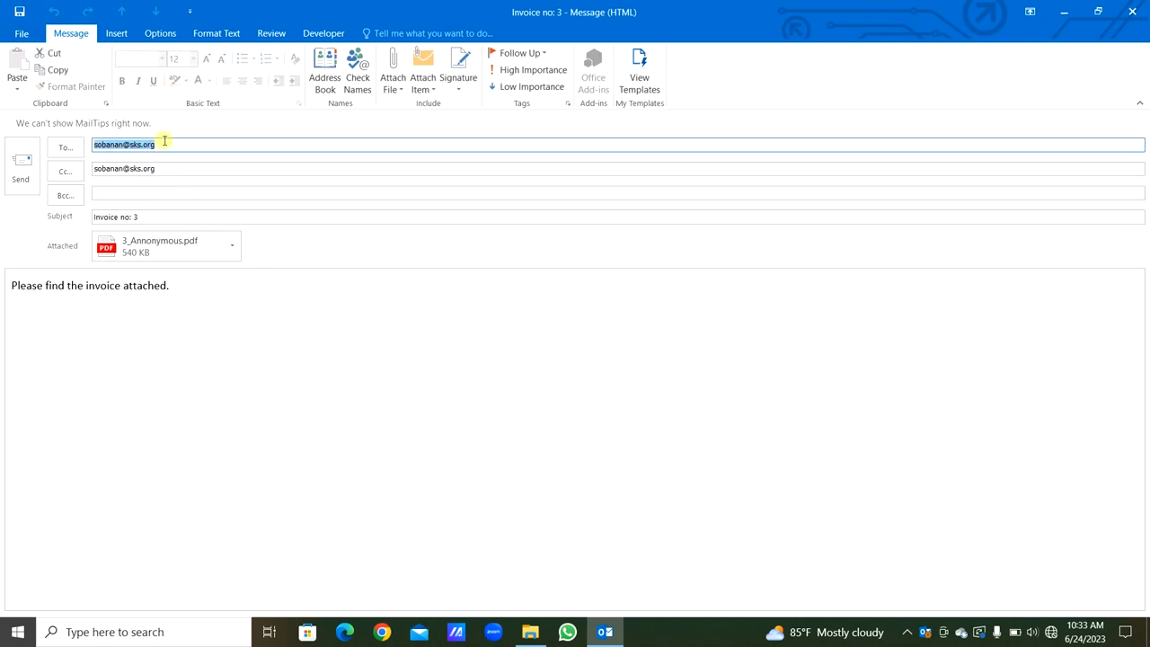
left_click(139, 218)
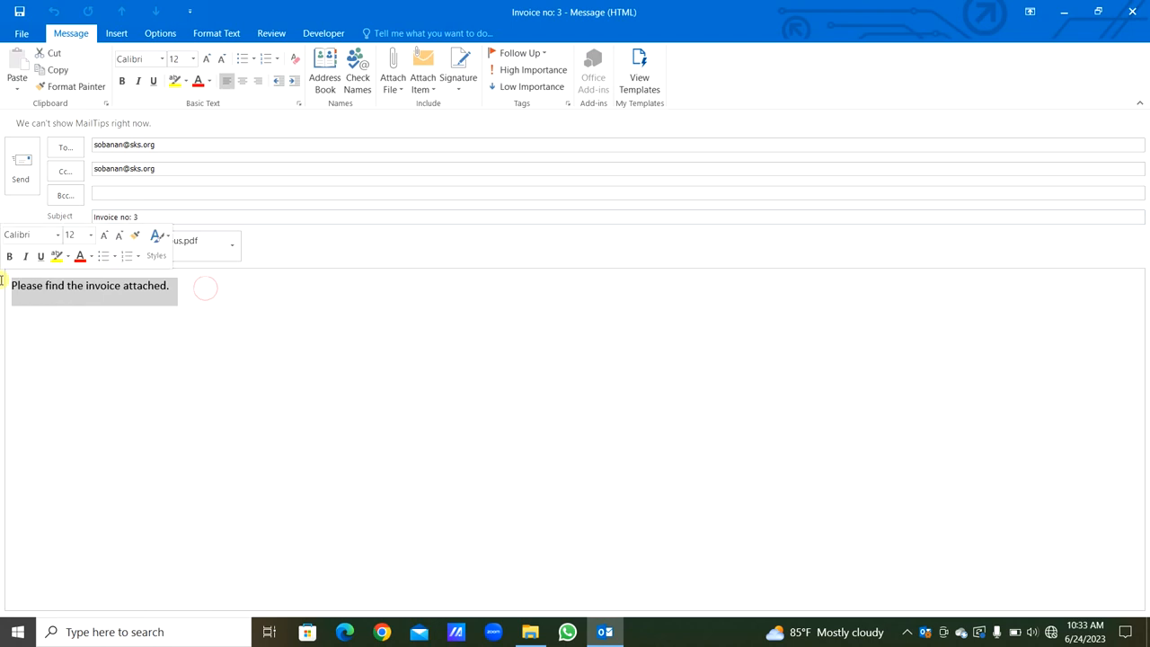
- Open the email's attached 3_Annonymous.pdf for review, close it, and close the email without saving changes
left_click(200, 253)
double_click(200, 253)
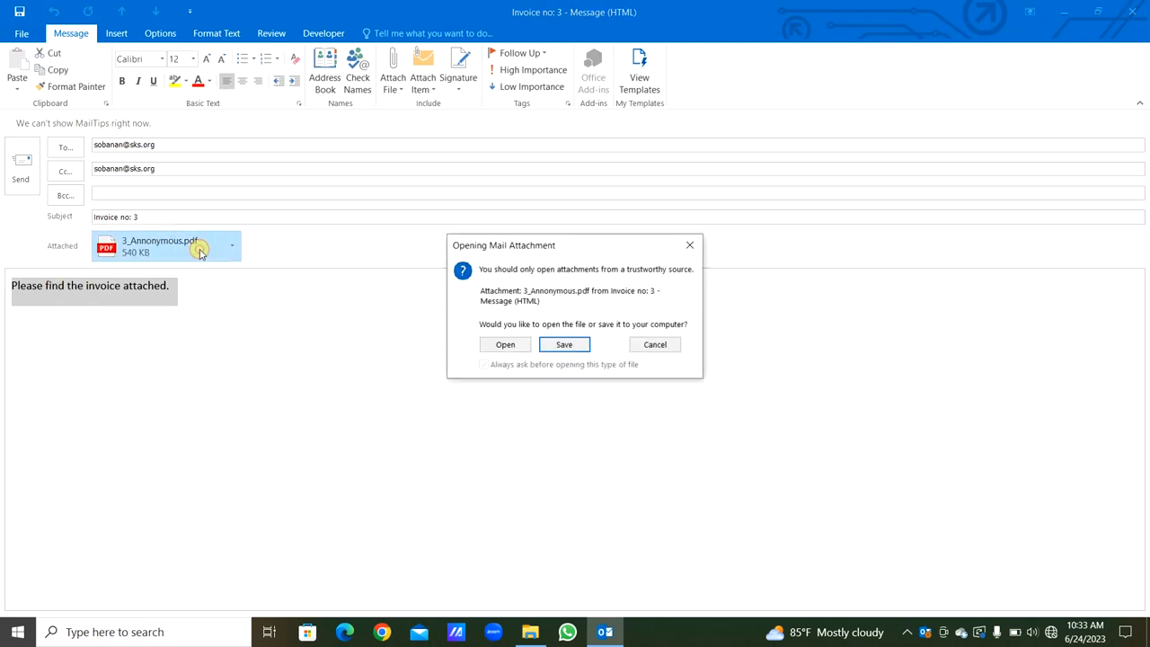
left_click(519, 347)
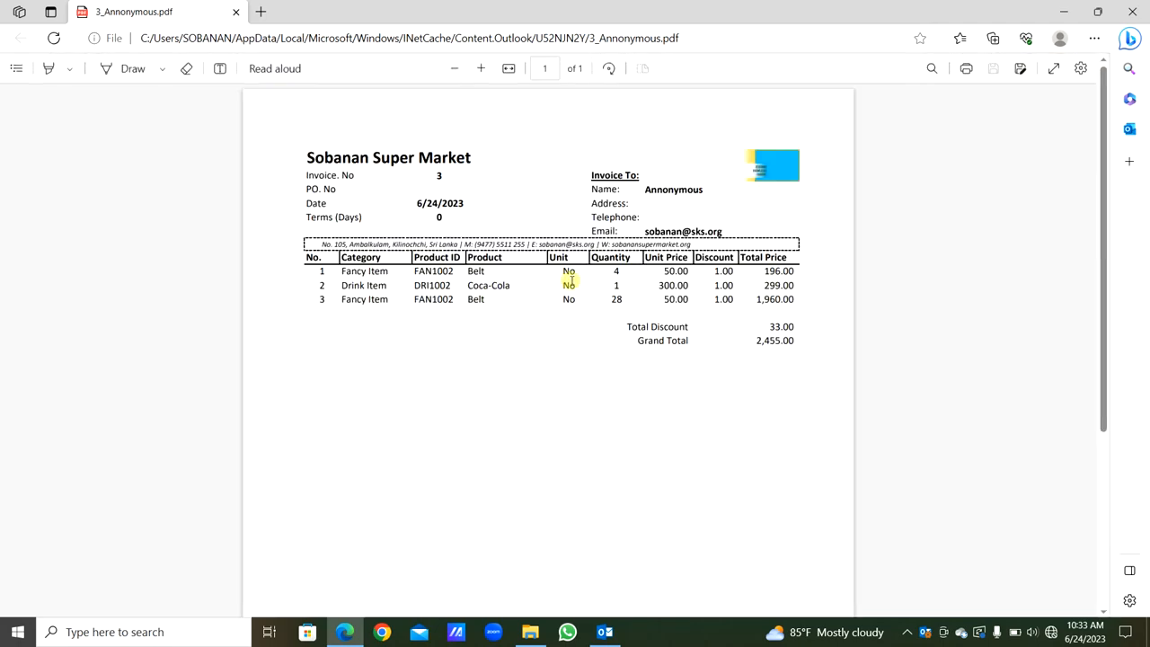
left_click(1131, 11)
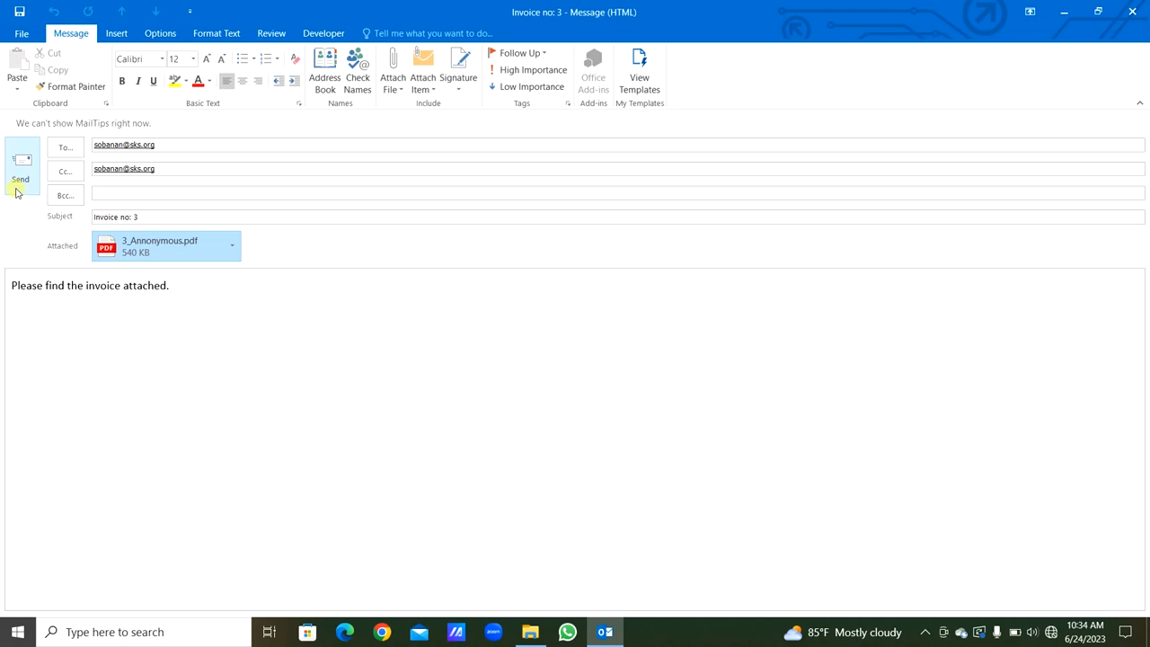
left_click(1132, 11)
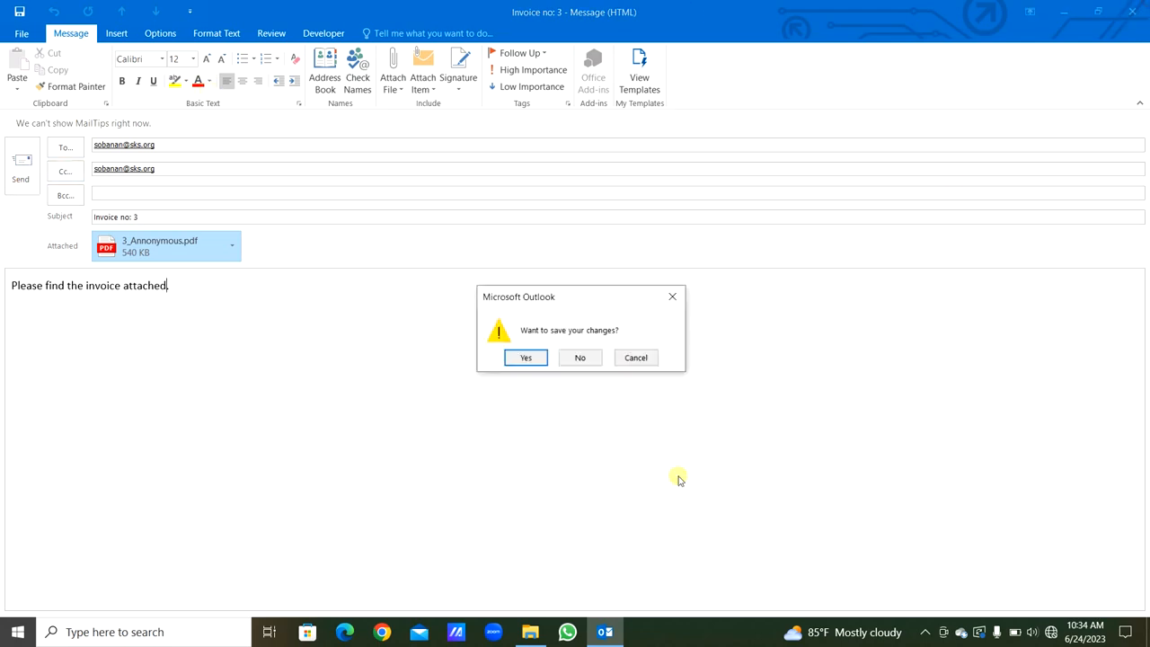
left_click(573, 359)
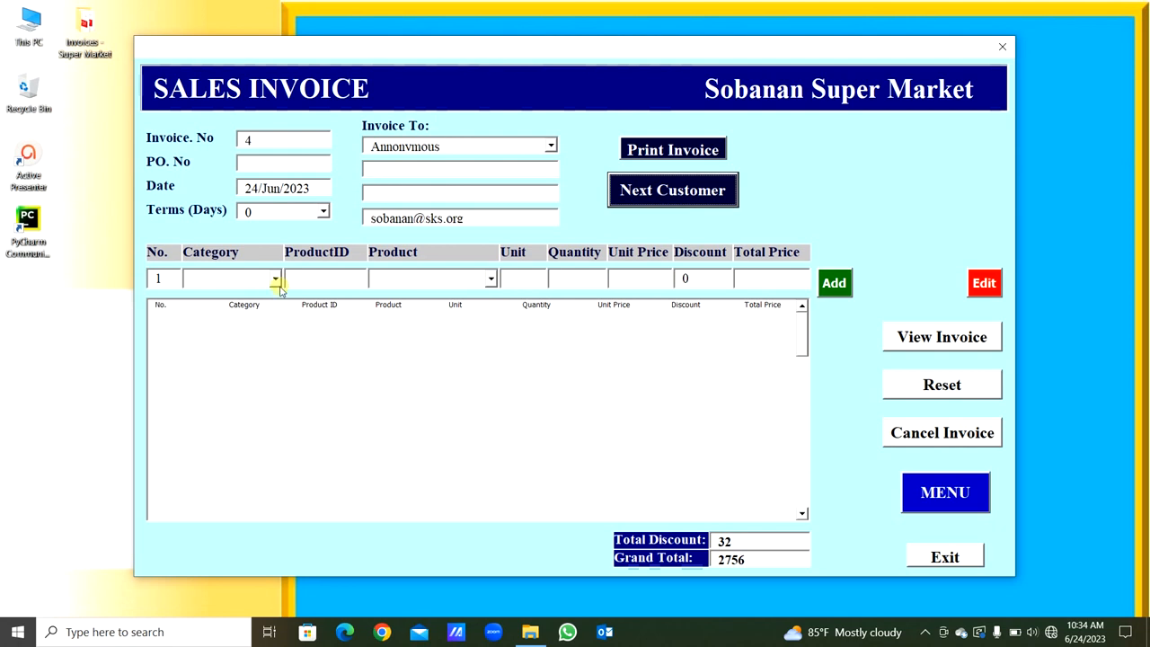
- Check the invoice number, line number and discount fields of the new blank invoice
left_click(251, 140)
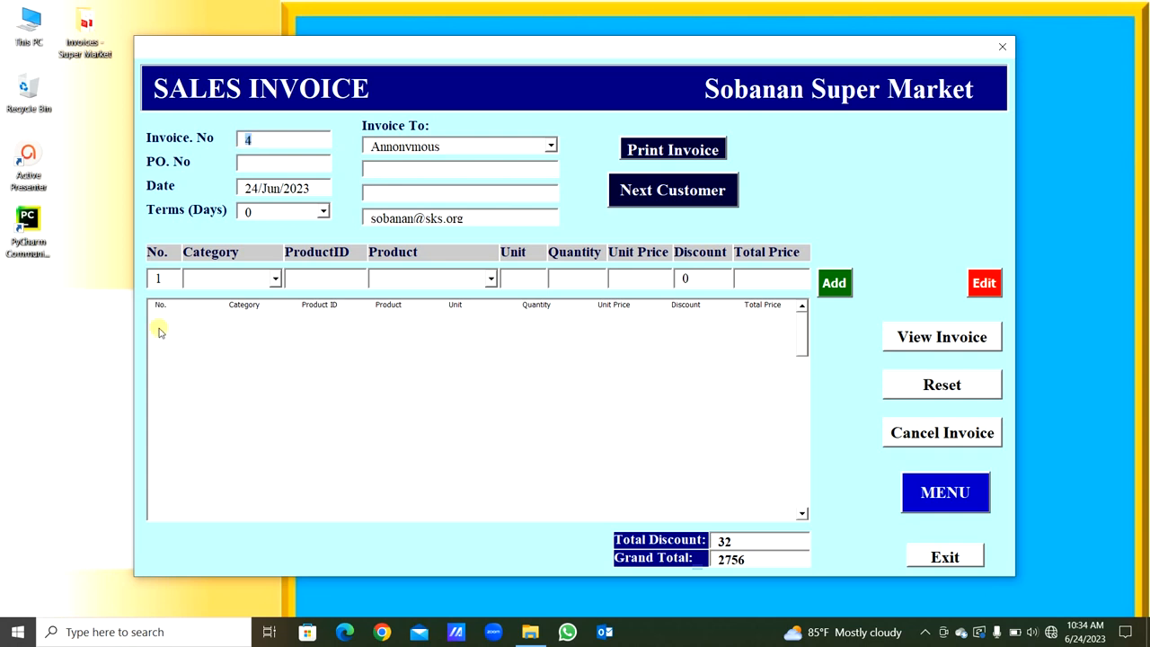
left_click_drag(178, 279, 149, 281)
left_click_drag(699, 284, 665, 277)
- Choose the third customer in the invoice recipient list and reset the invoice form
left_click(550, 146)
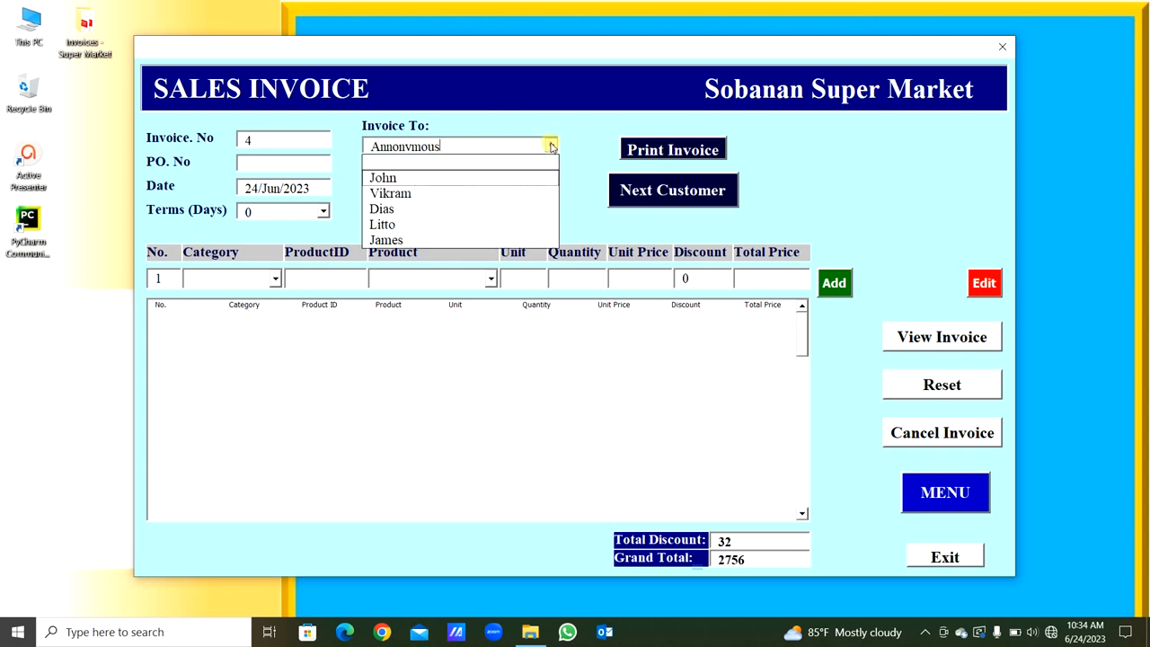
left_click(506, 209)
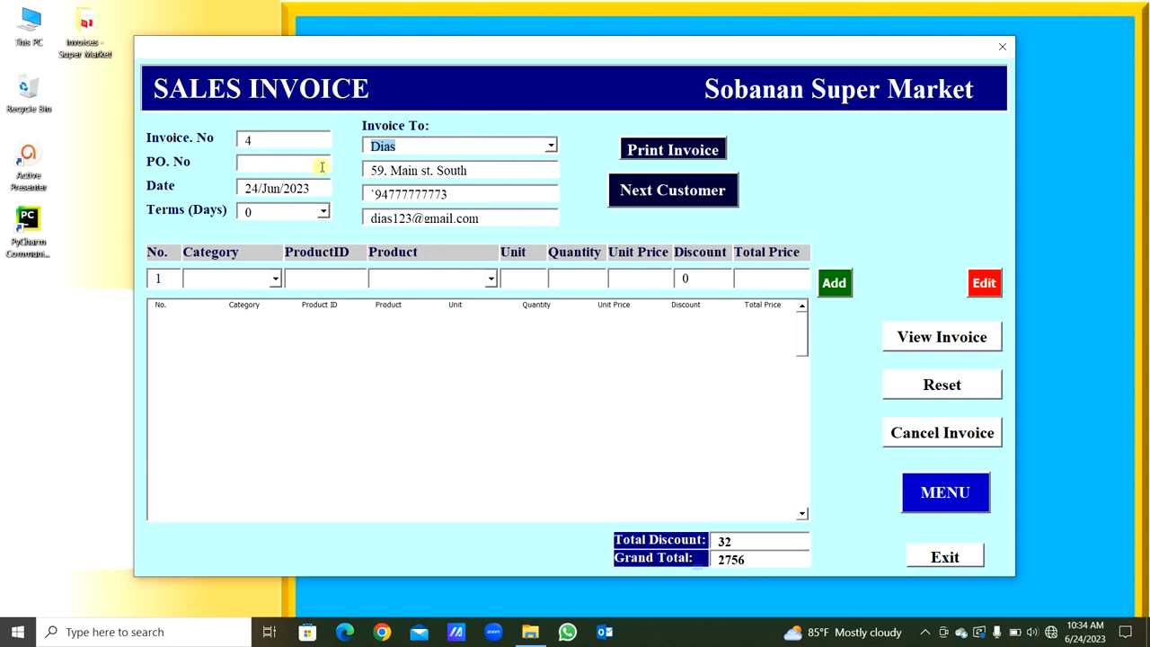
left_click(941, 384)
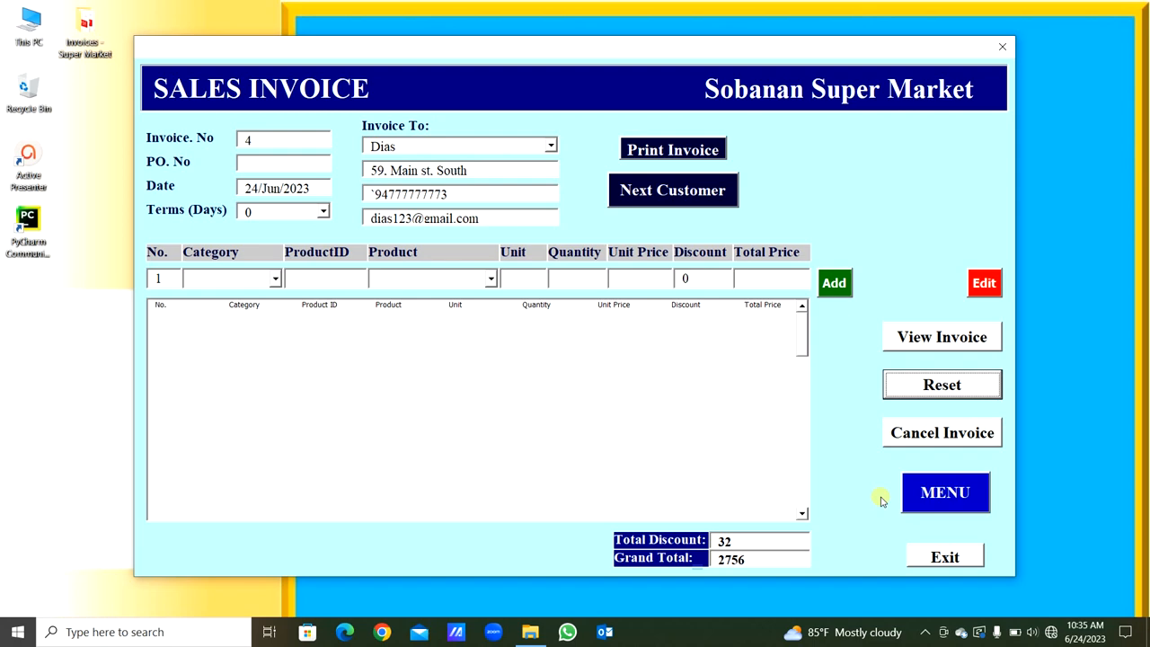
- Return to the main menu, open Procurement, and log in with the account user name and password
left_click(922, 508)
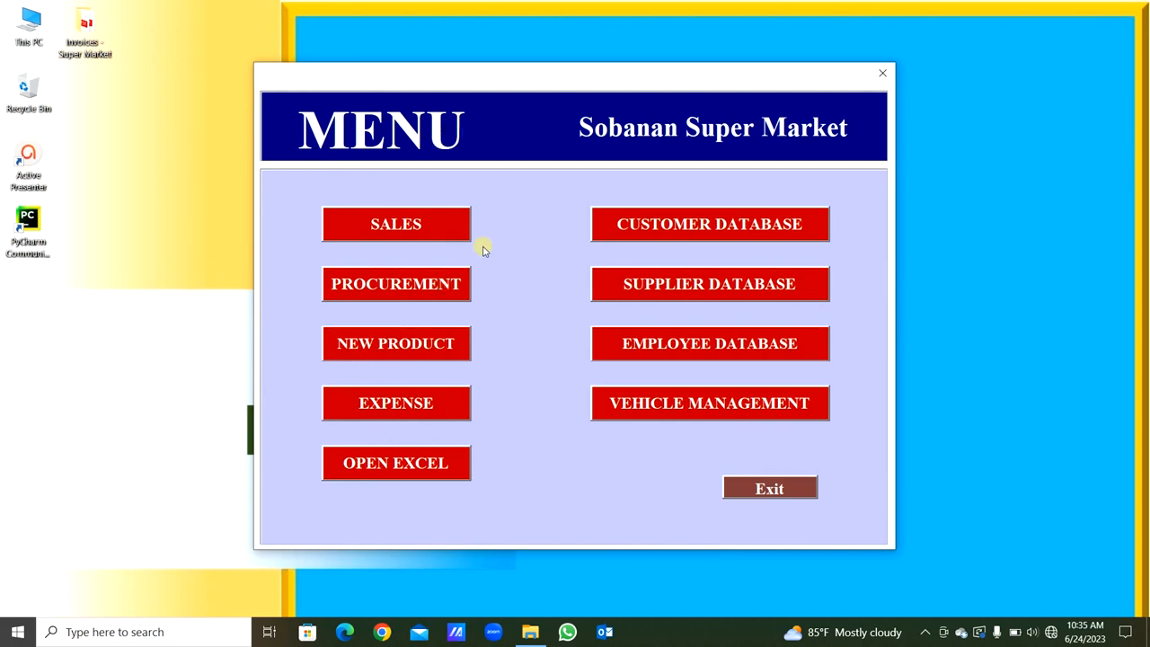
left_click(442, 294)
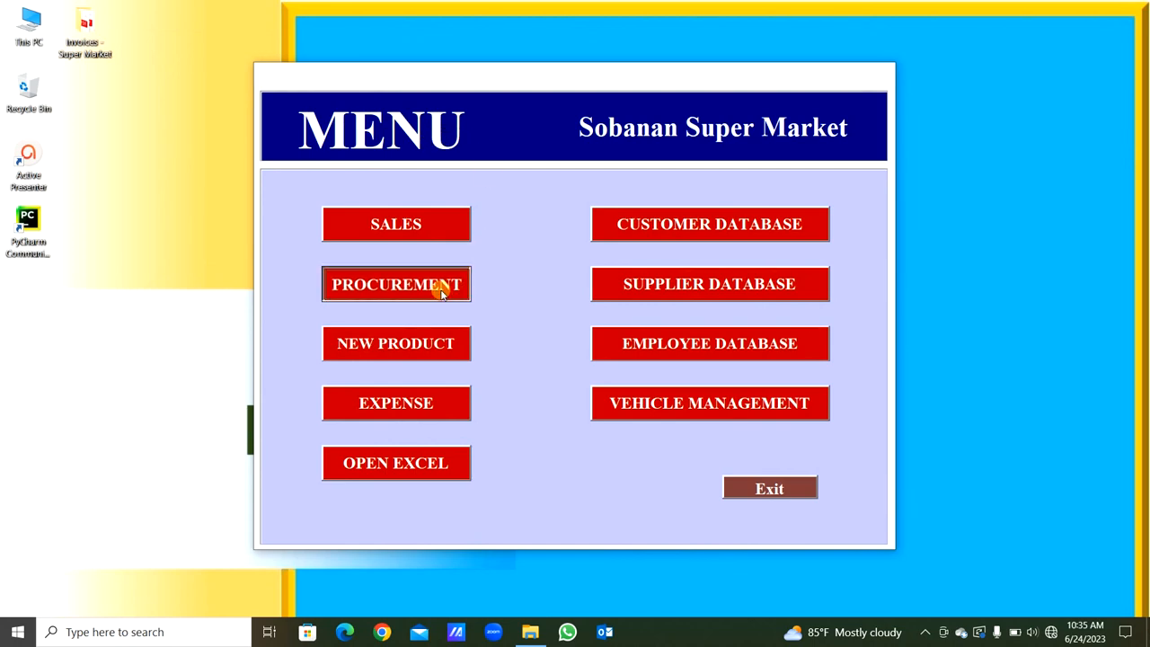
type("So")
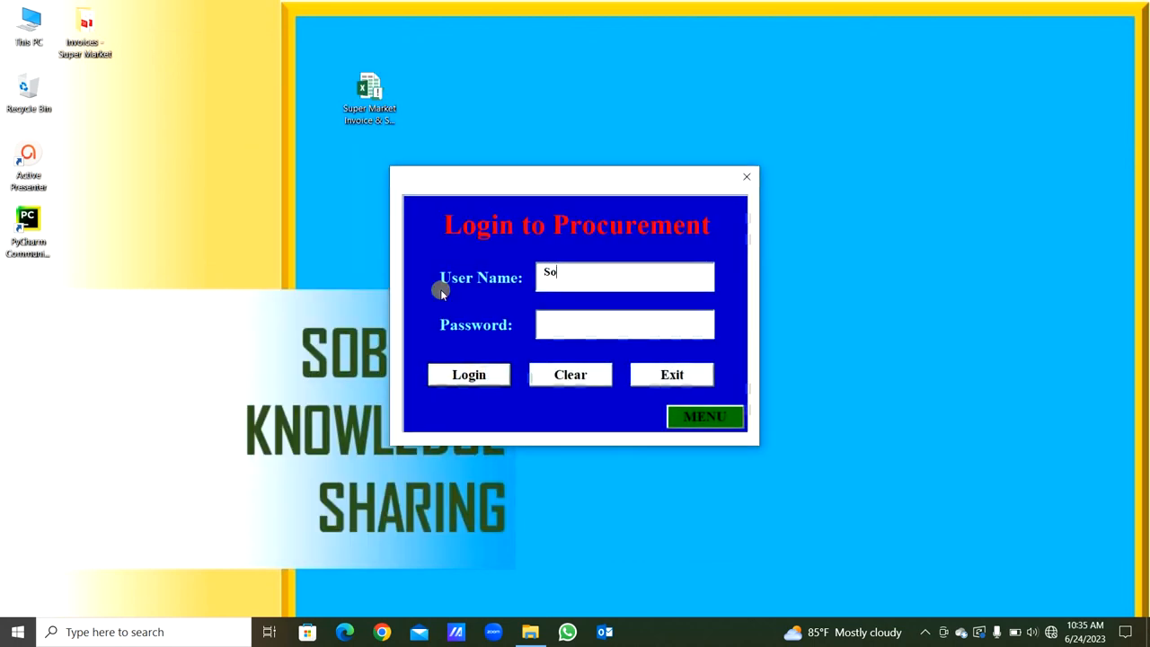
type("banan")
key("Tab")
type("1234")
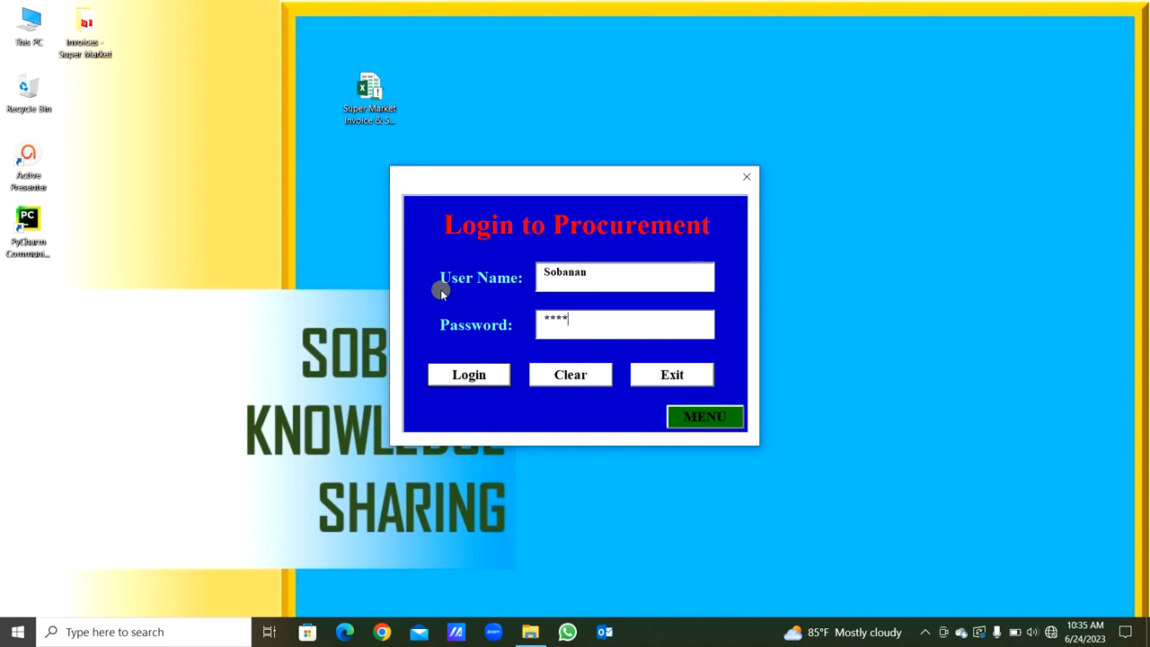
key("Return")
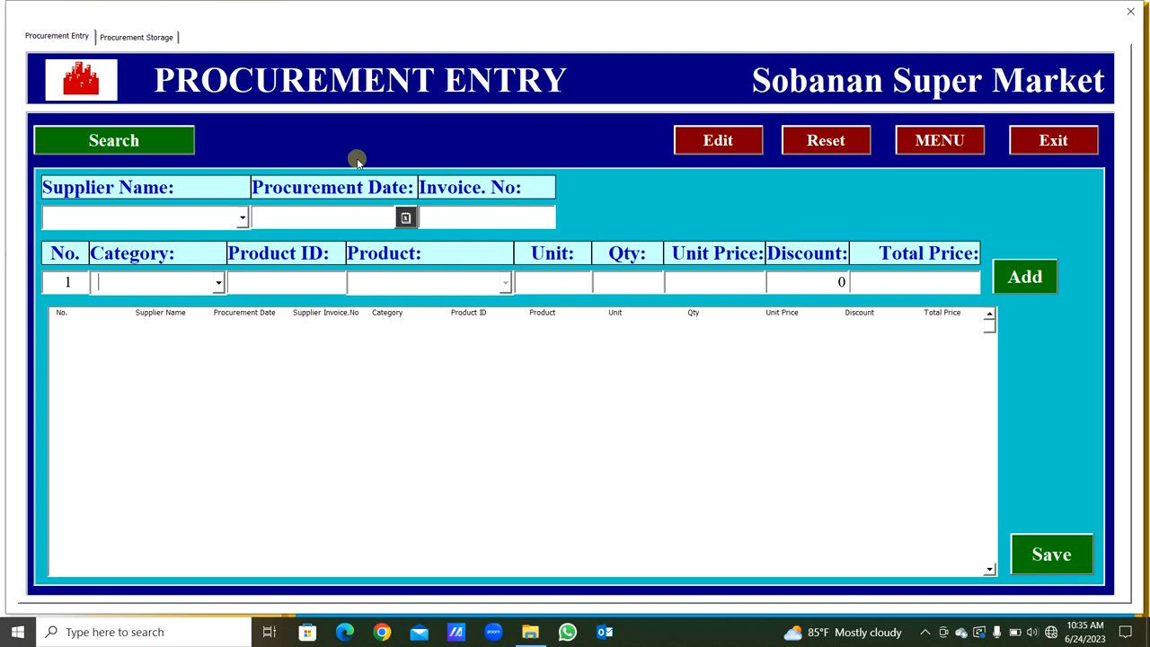
- Examine the product quantities in the procurement storage list and return to the procurement entry form
left_click(147, 40)
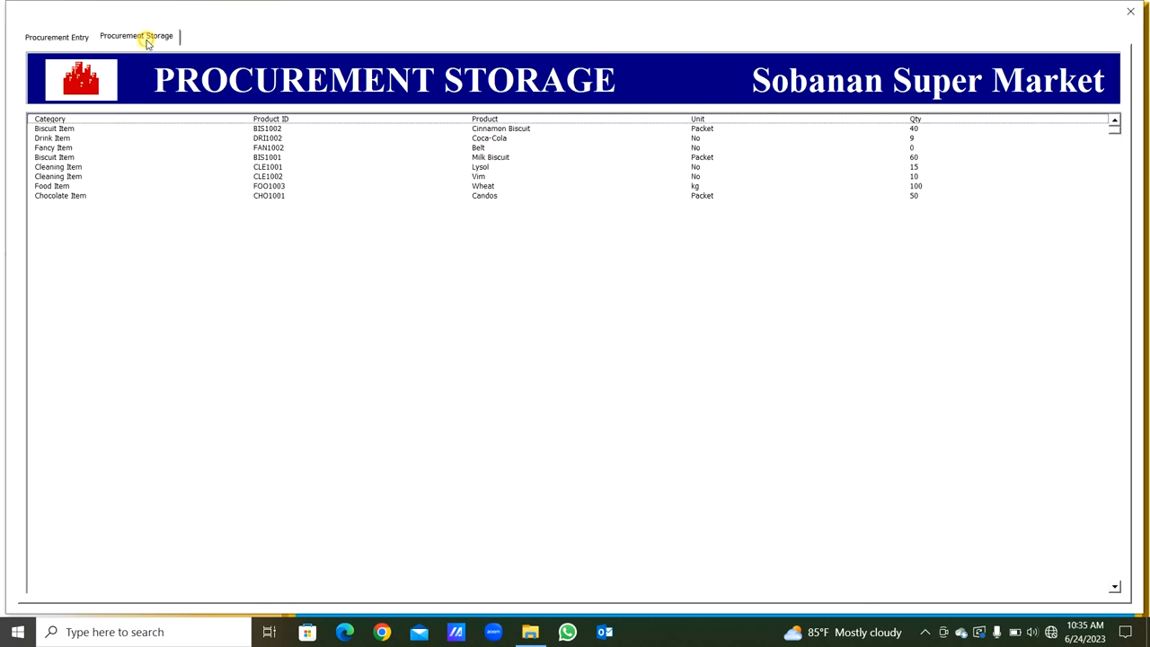
left_click(285, 169)
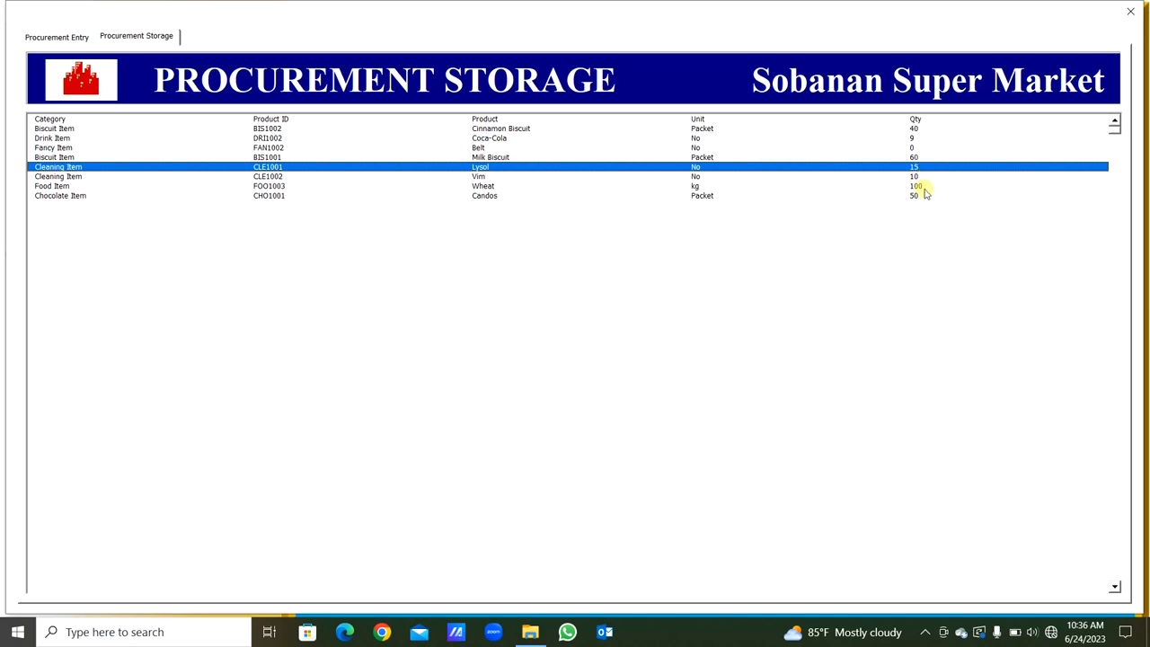
left_click(53, 39)
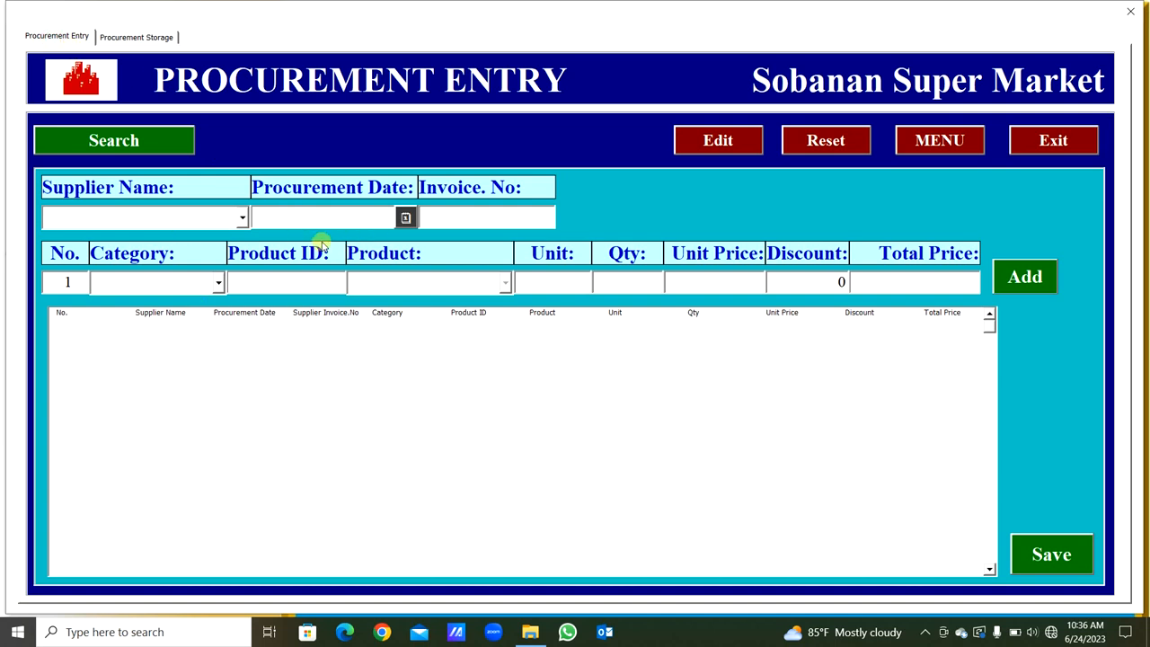
left_click(125, 36)
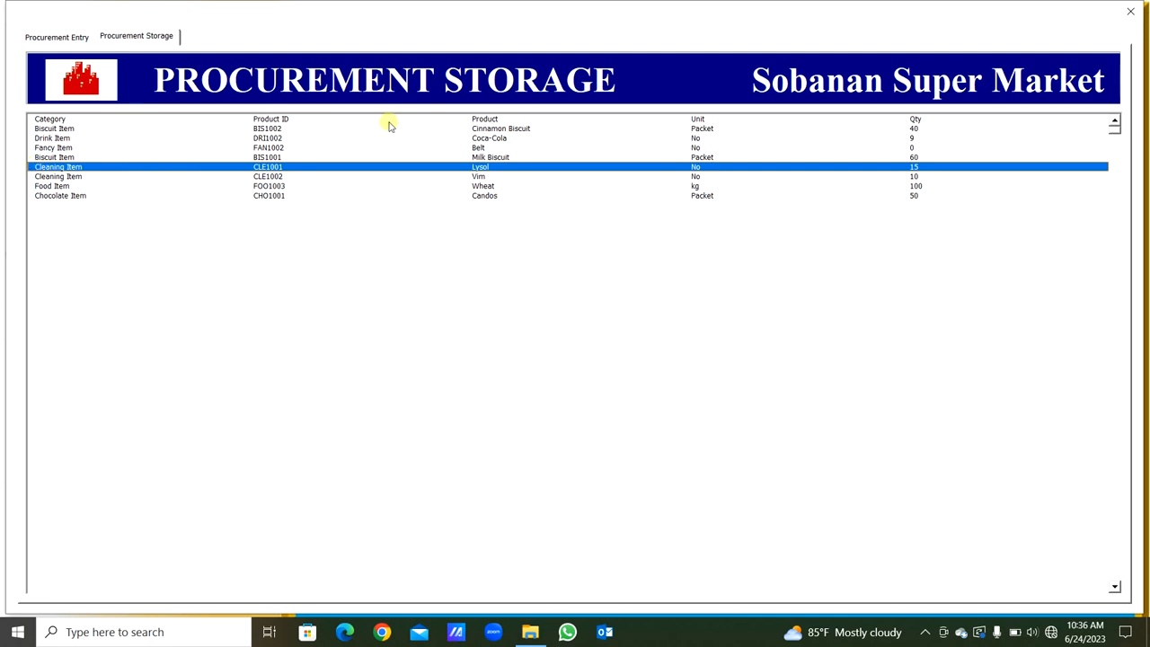
left_click(588, 195)
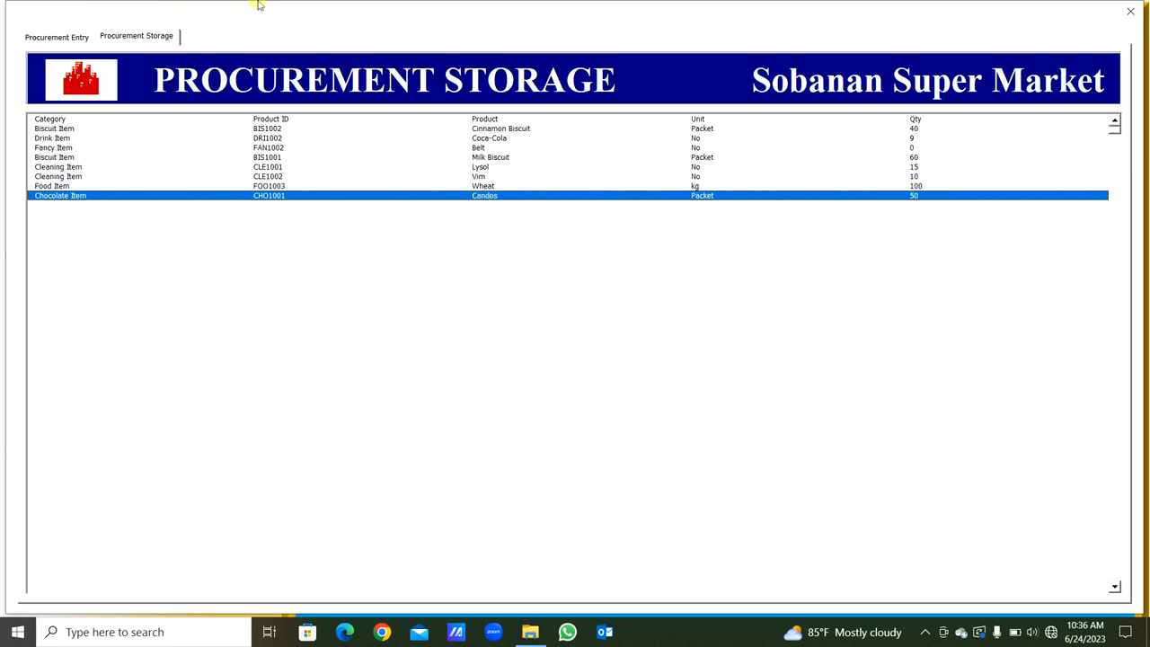
left_click(224, 310)
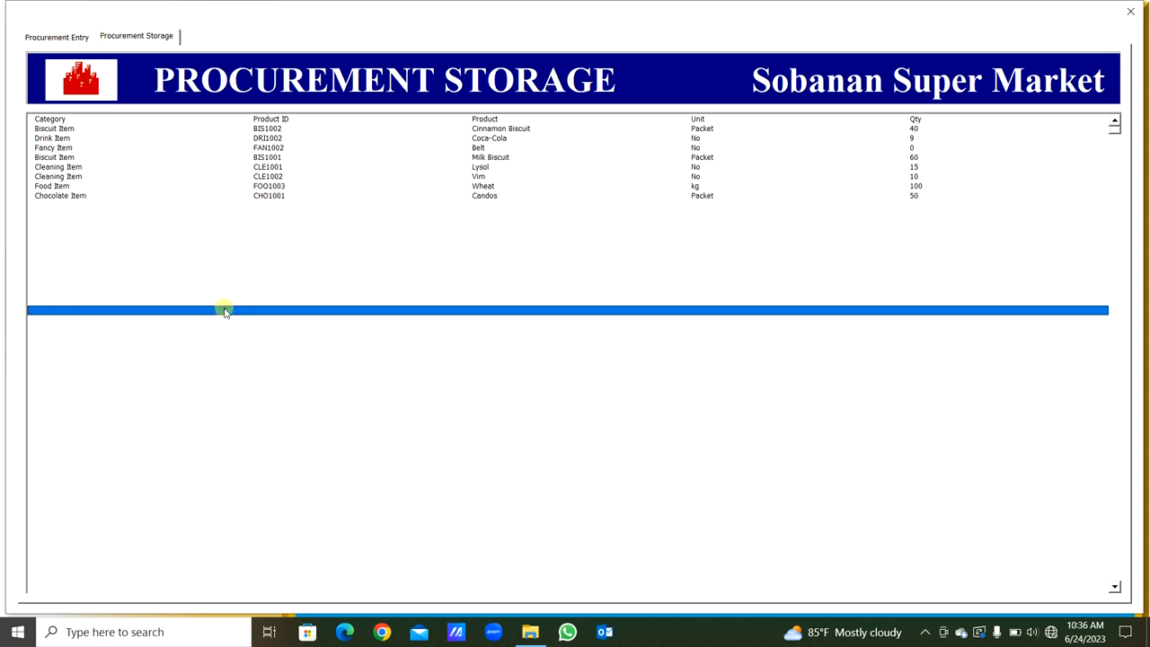
left_click(57, 38)
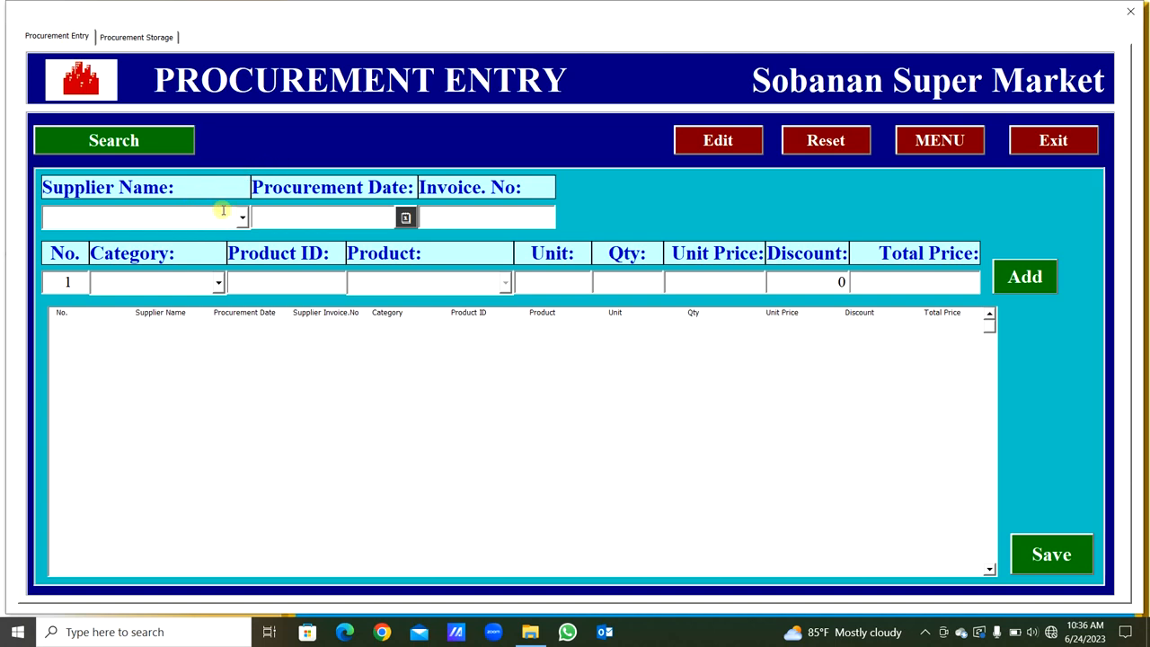
- Check the stored quantity of Vim in the procurement storage list and return to the procurement entry form
left_click(136, 38)
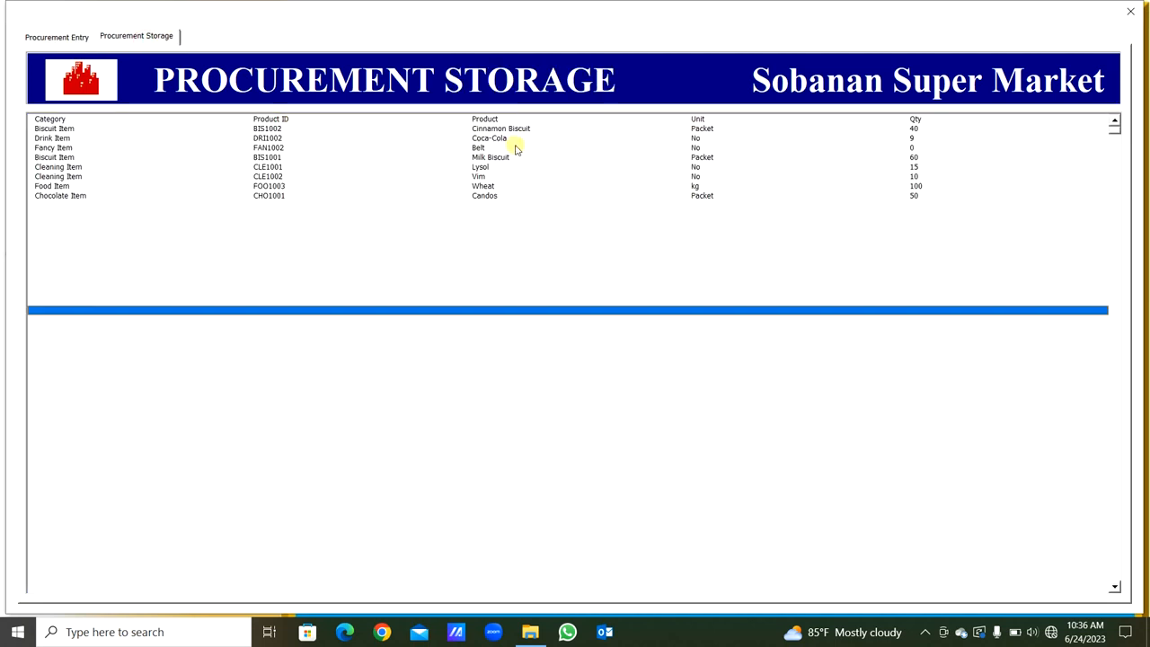
left_click(480, 176)
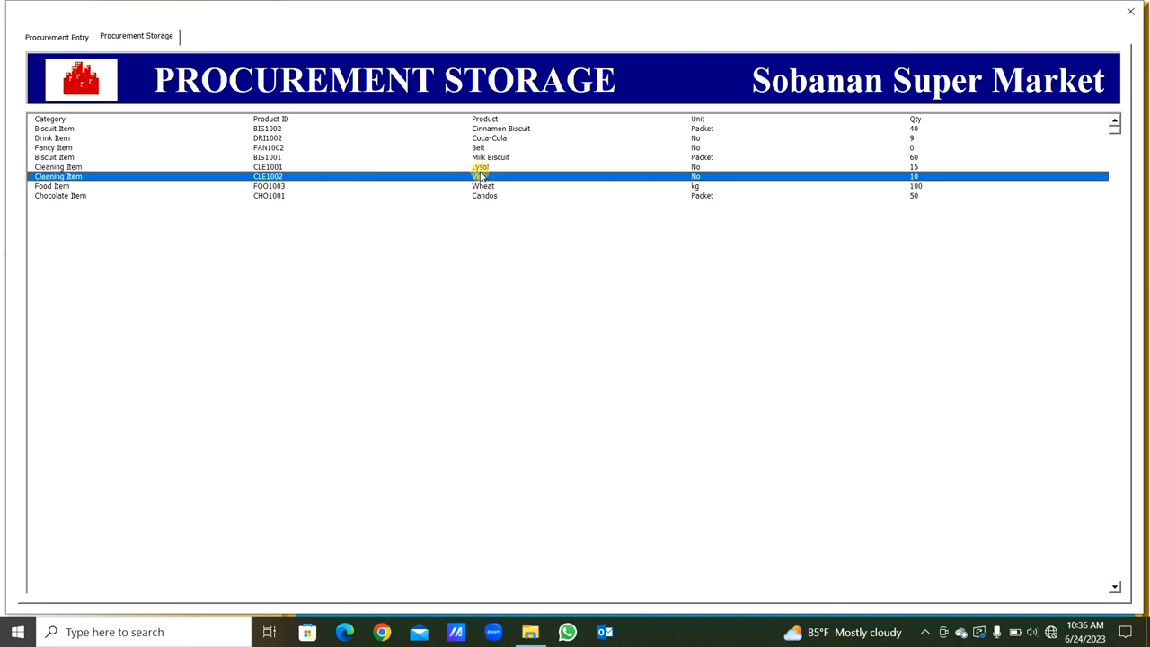
left_click(56, 37)
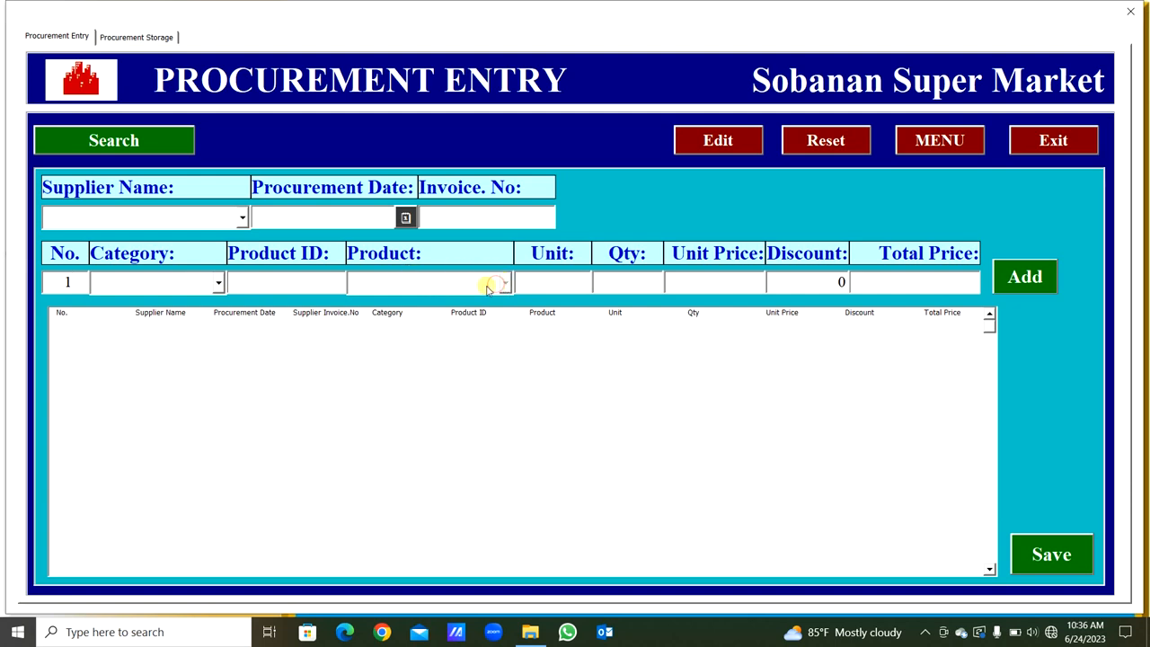
- Search the procurement stock for Vim in the Cleaning Item category, and reset the entry form
left_click(222, 285)
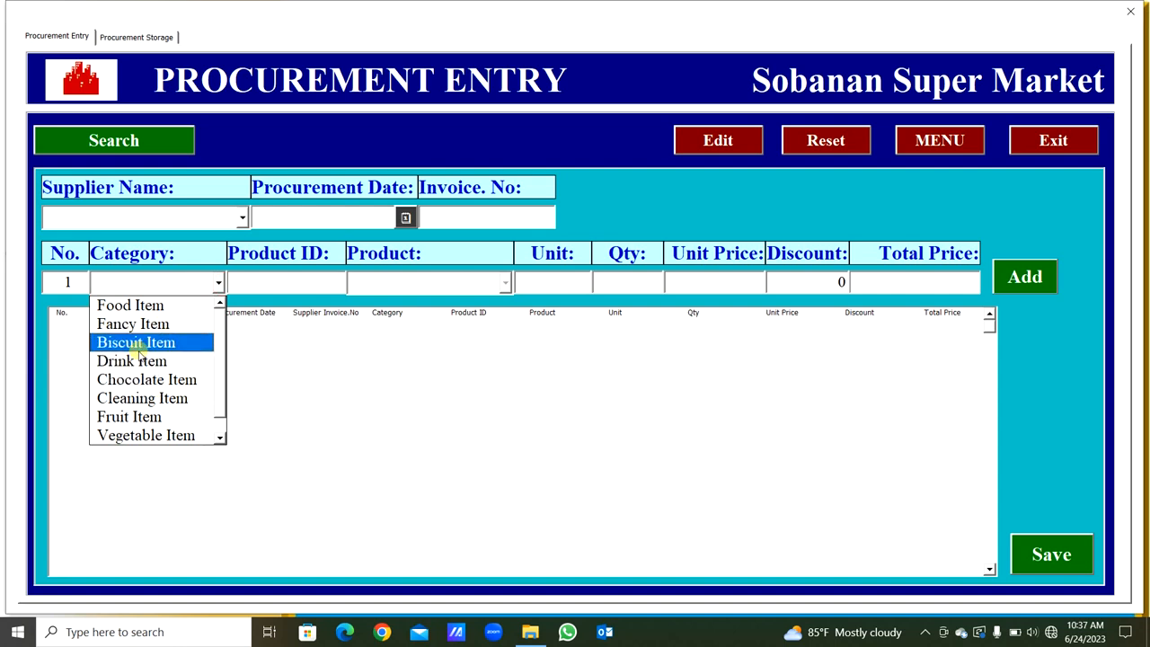
left_click(144, 398)
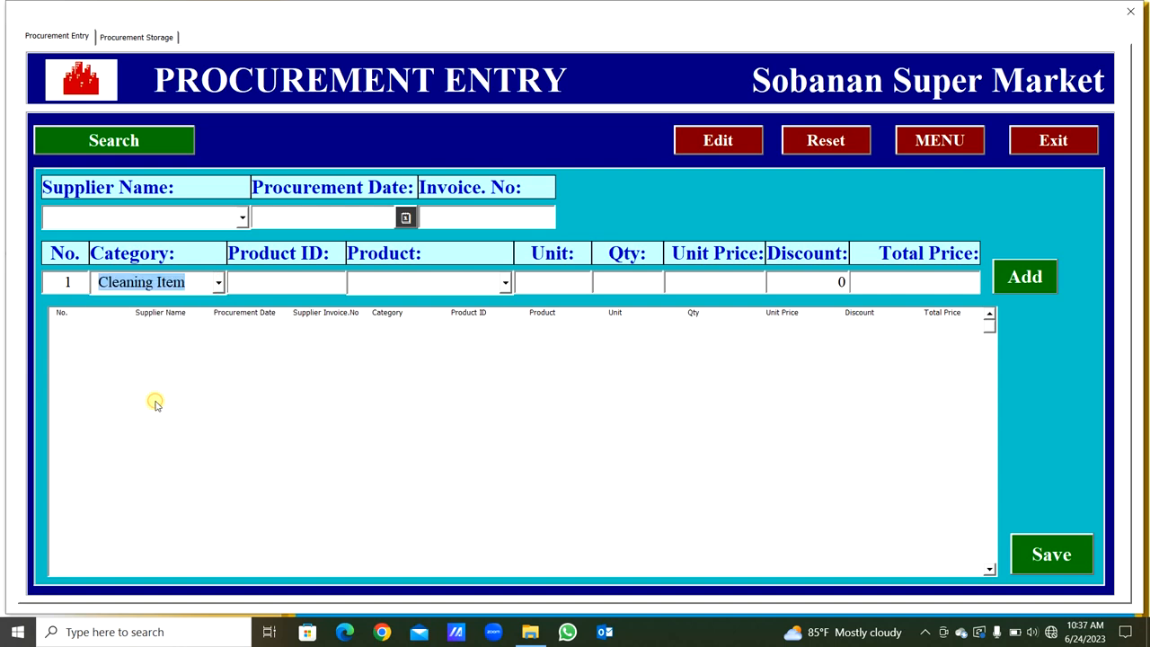
left_click(507, 282)
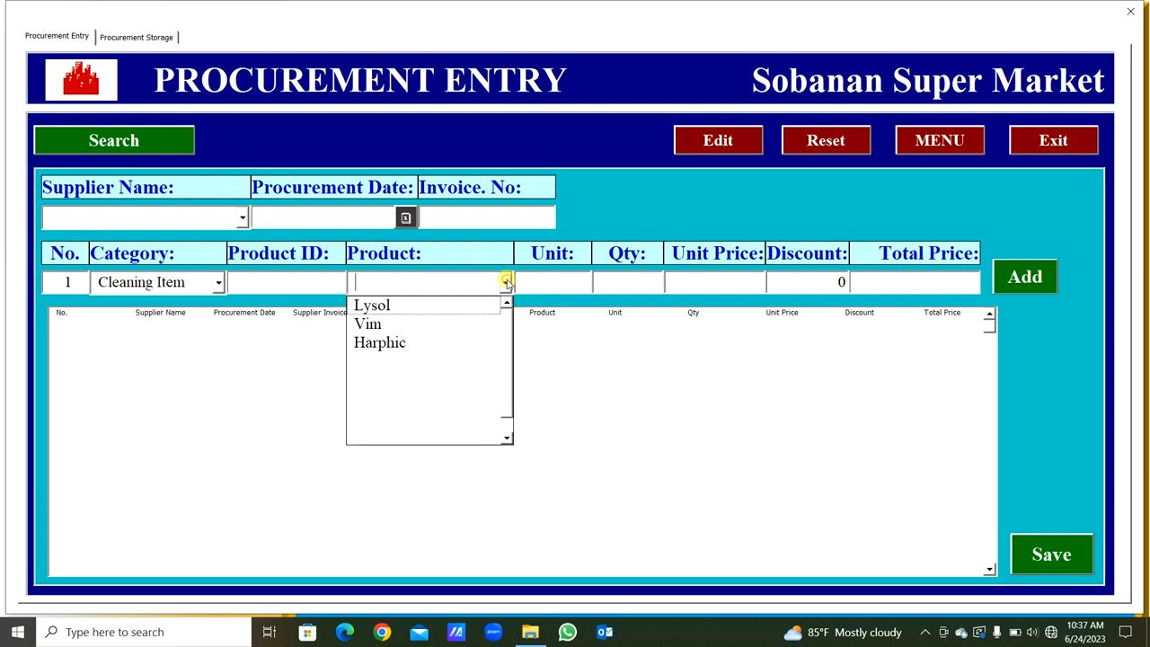
left_click(426, 320)
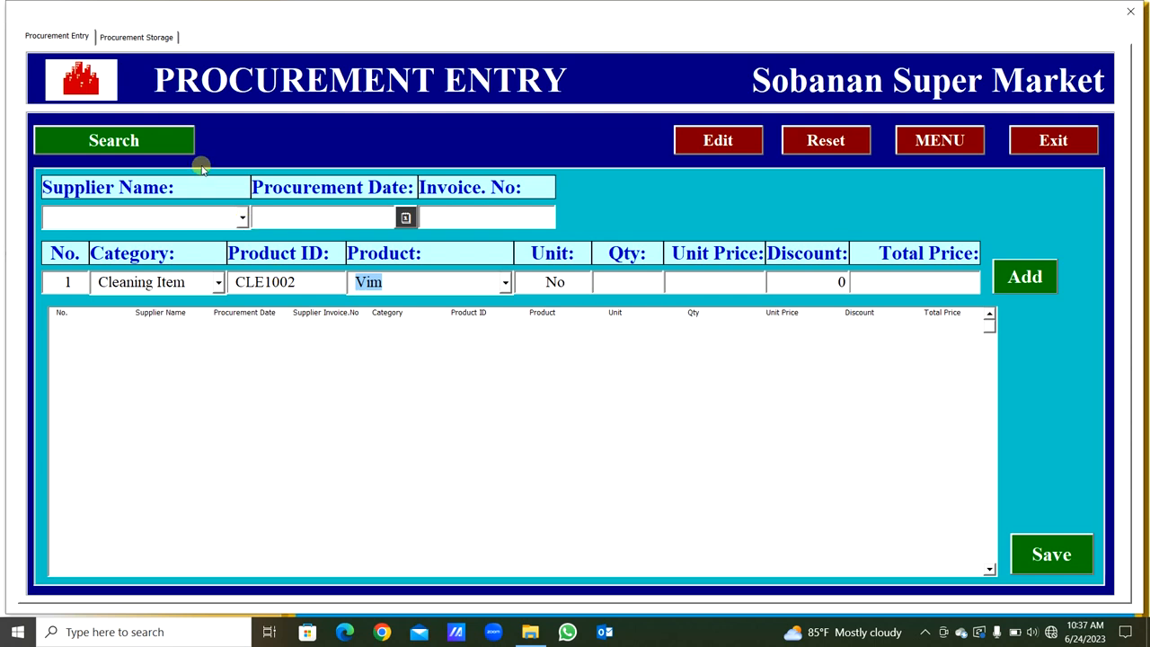
left_click(174, 143)
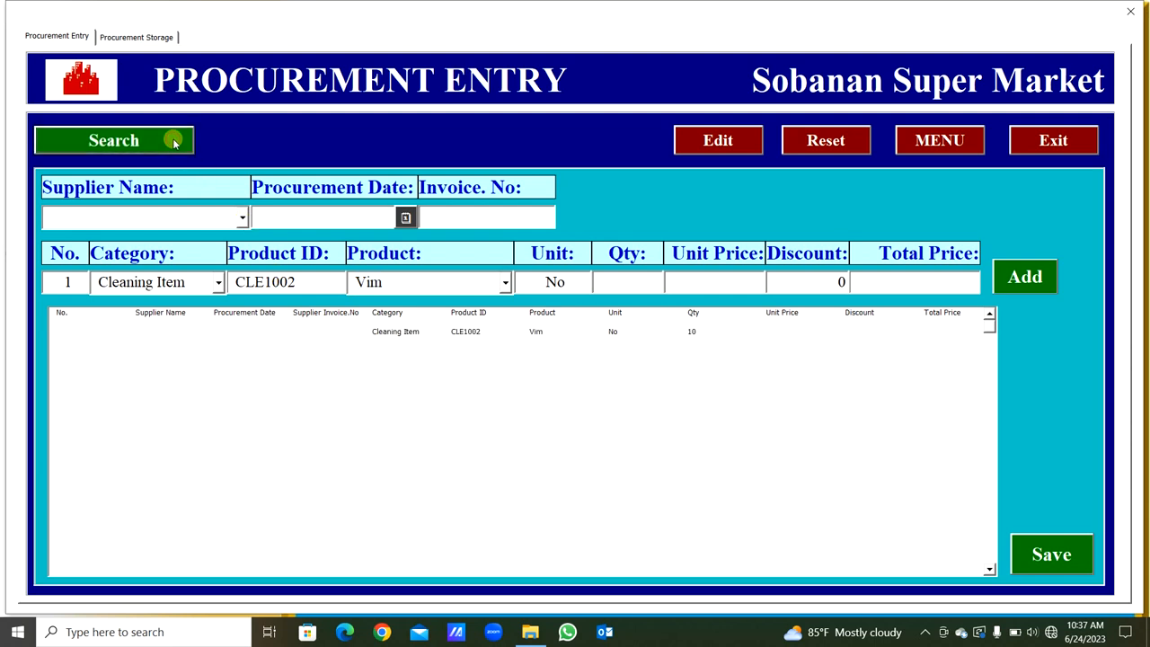
left_click(391, 332)
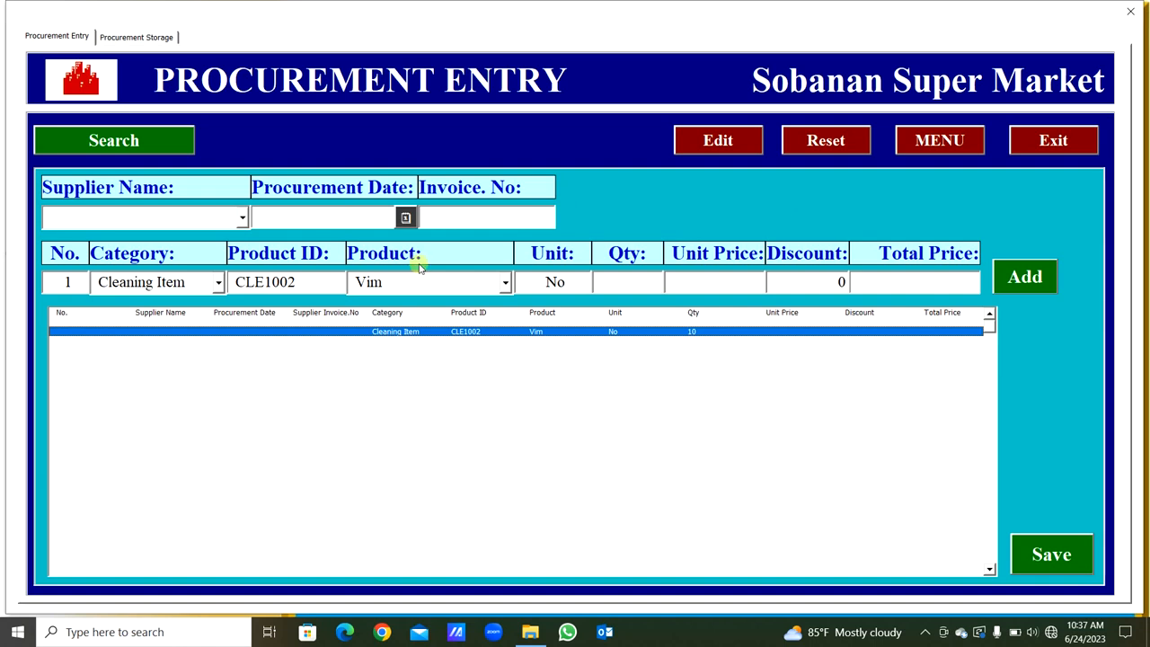
left_click(857, 146)
left_click(569, 370)
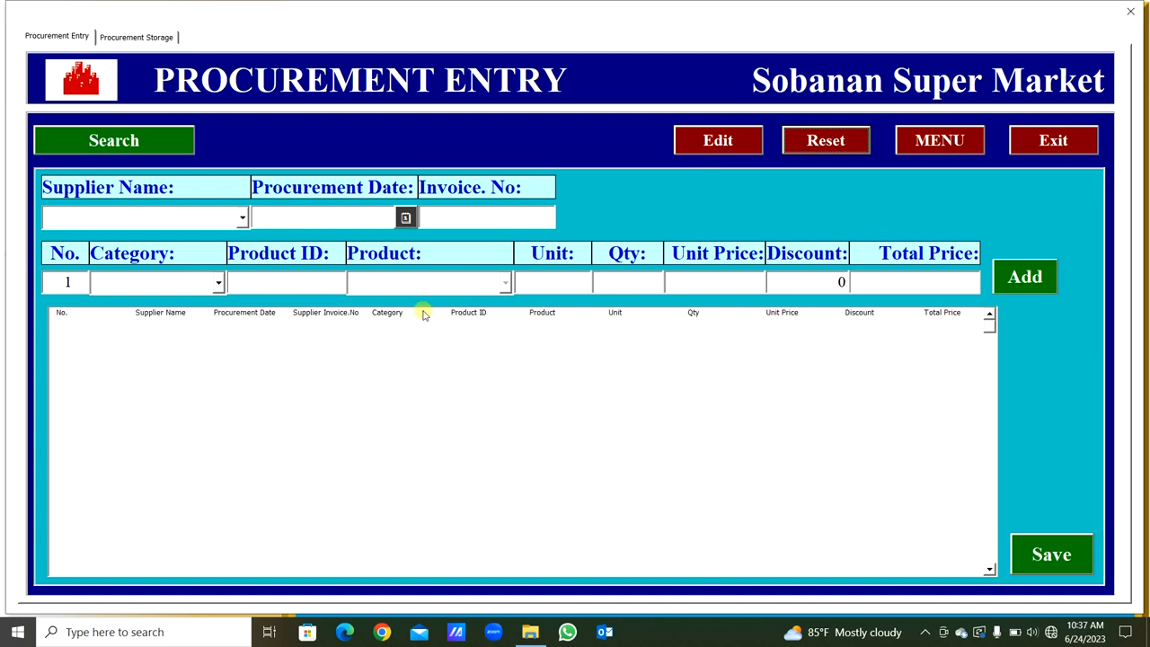
- Fill in the procurement header with the third listed supplier, the date 24/Jun/2023 and the supplier's invoice number
left_click(243, 218)
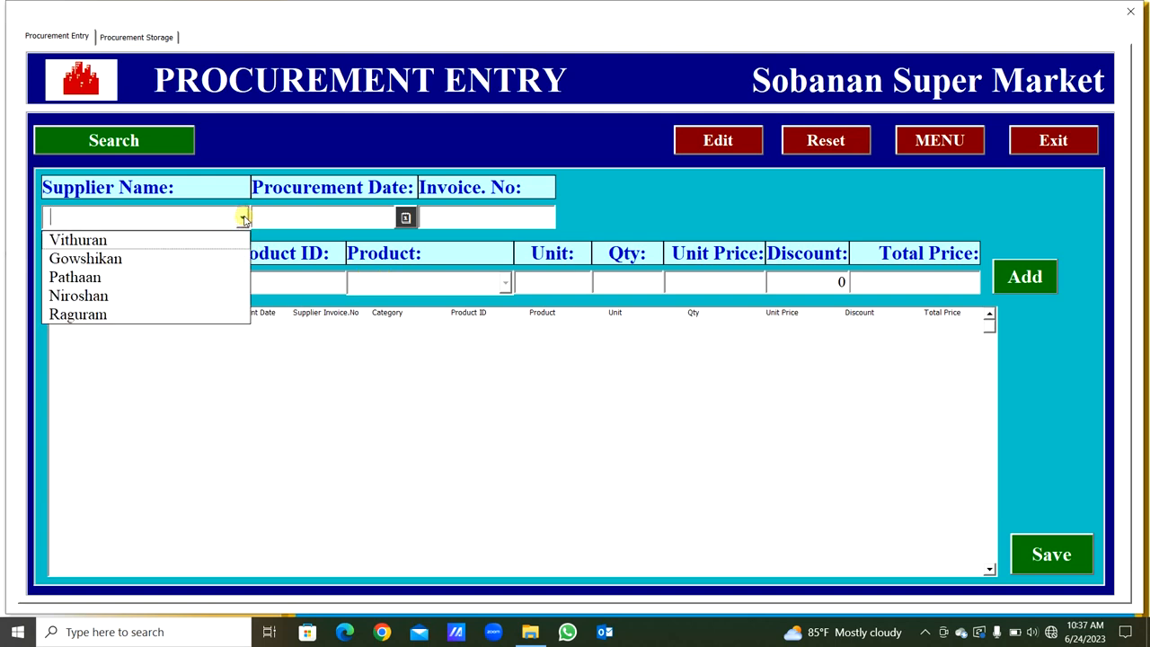
left_click(124, 278)
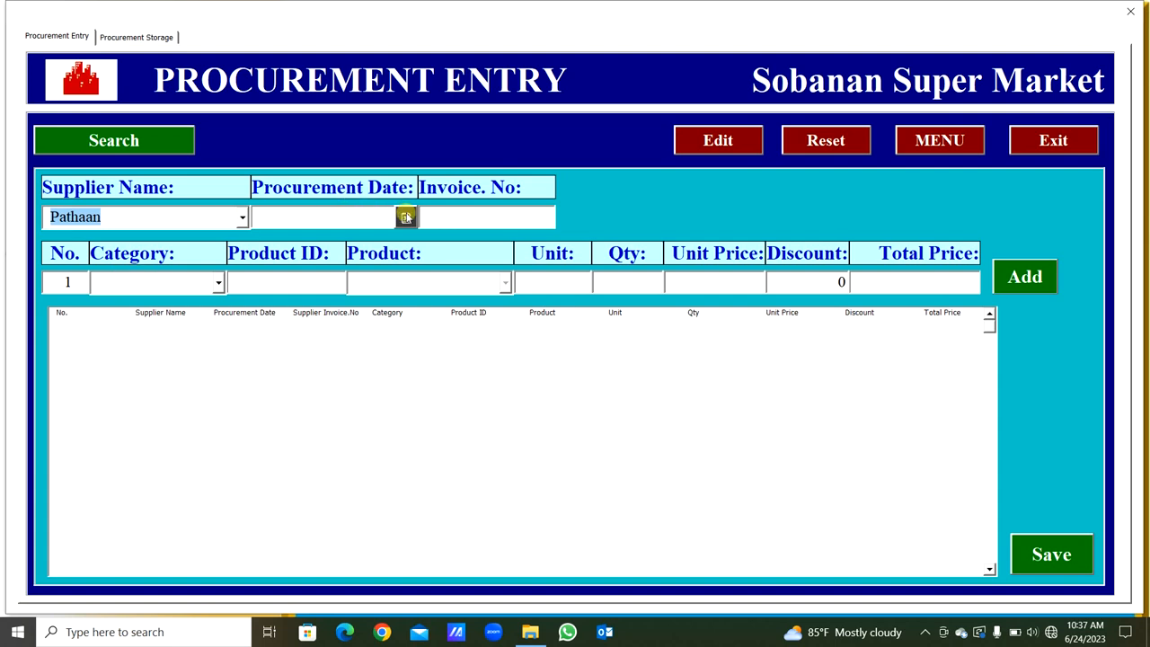
left_click(405, 219)
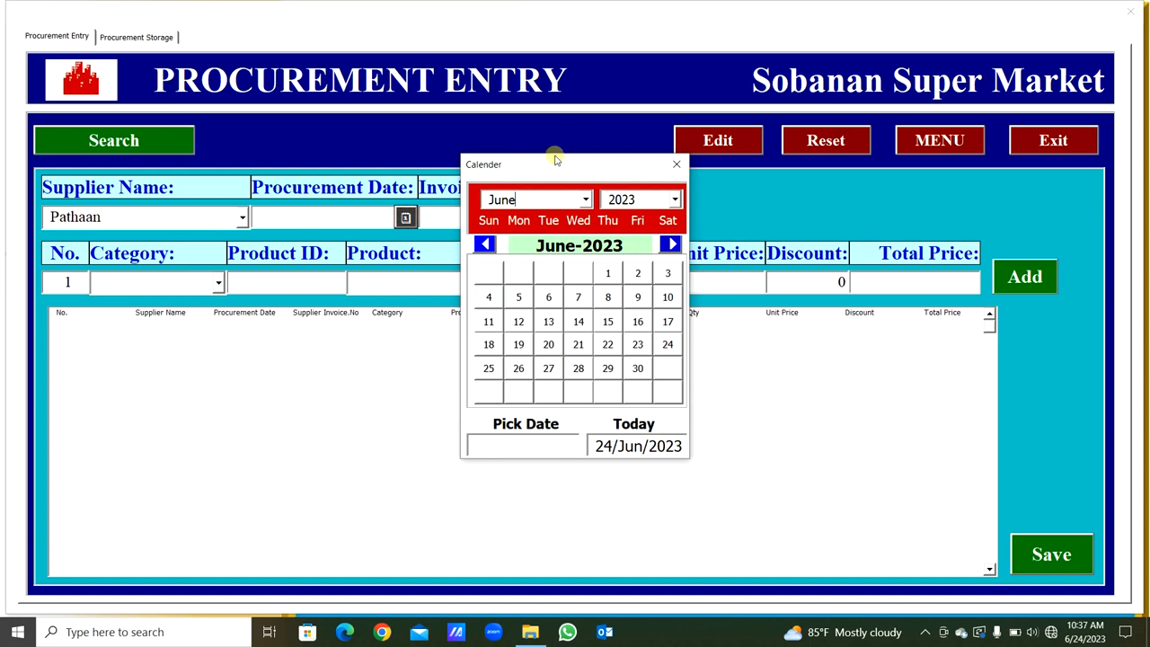
left_click_drag(555, 164, 666, 124)
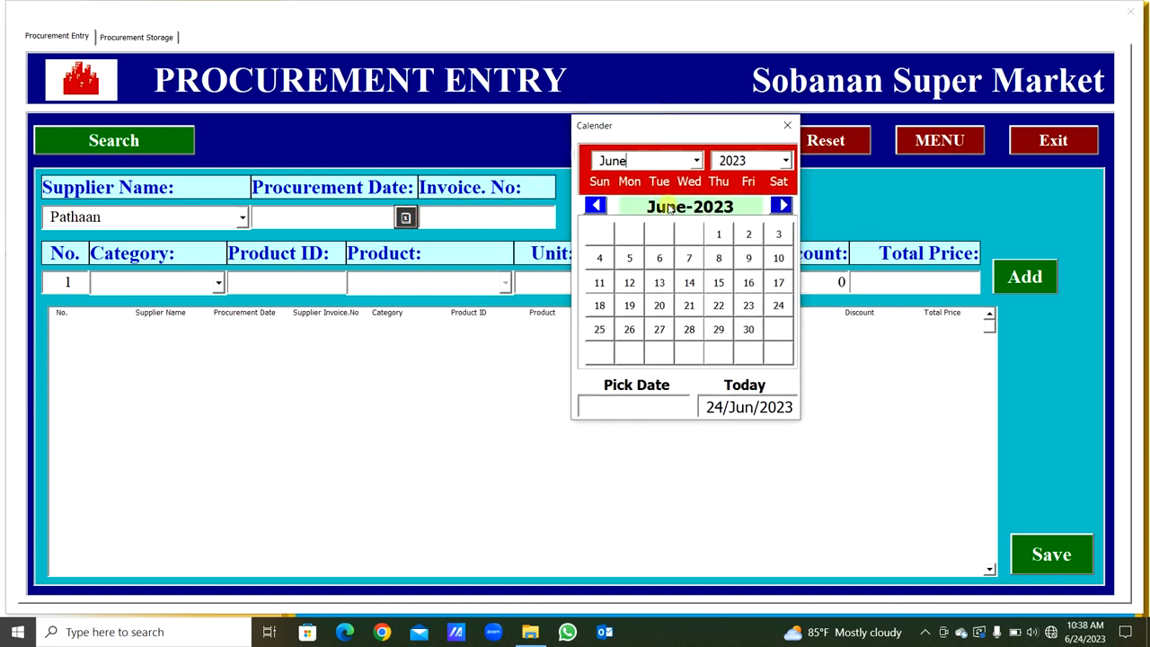
left_click(659, 282)
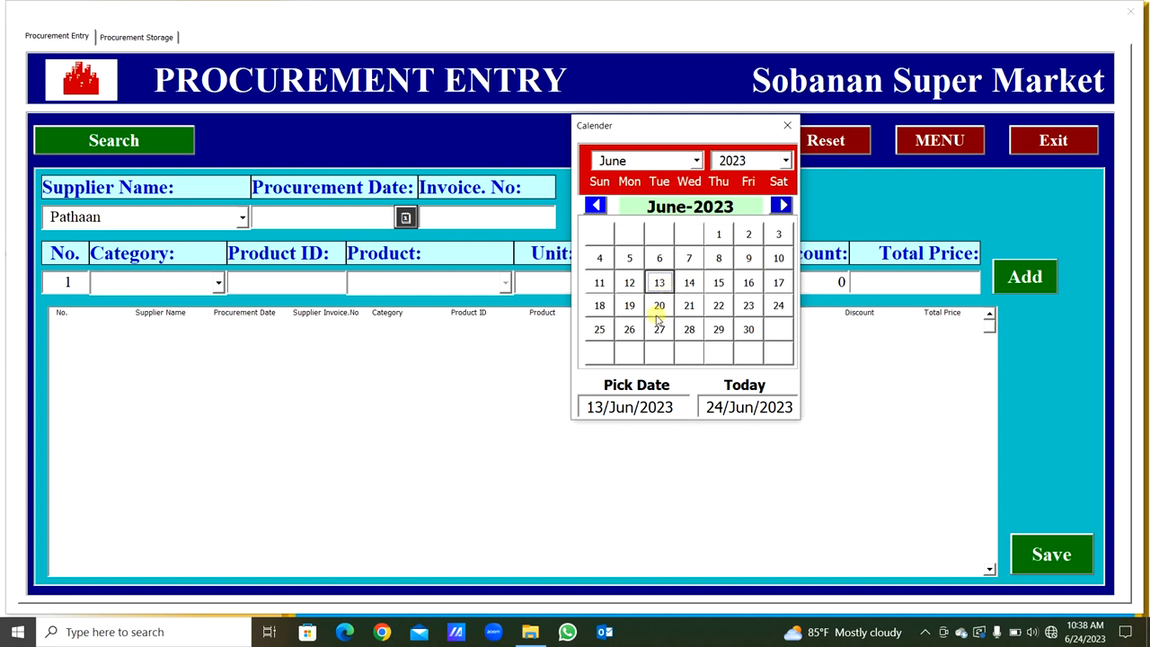
left_click(774, 306)
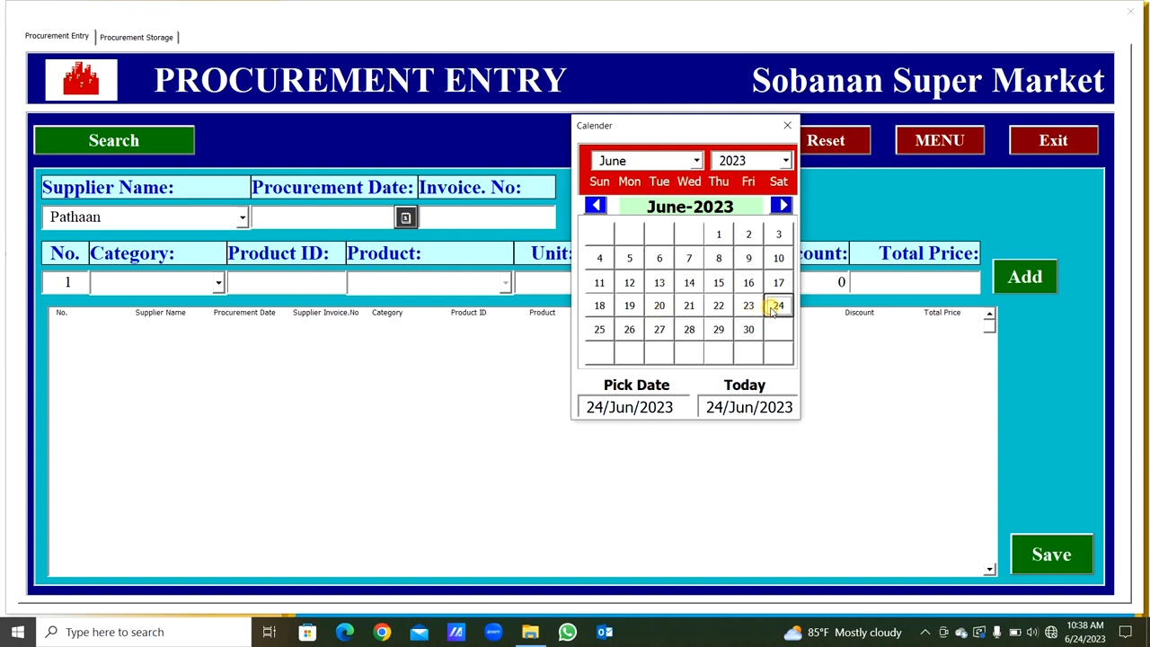
left_click(698, 161)
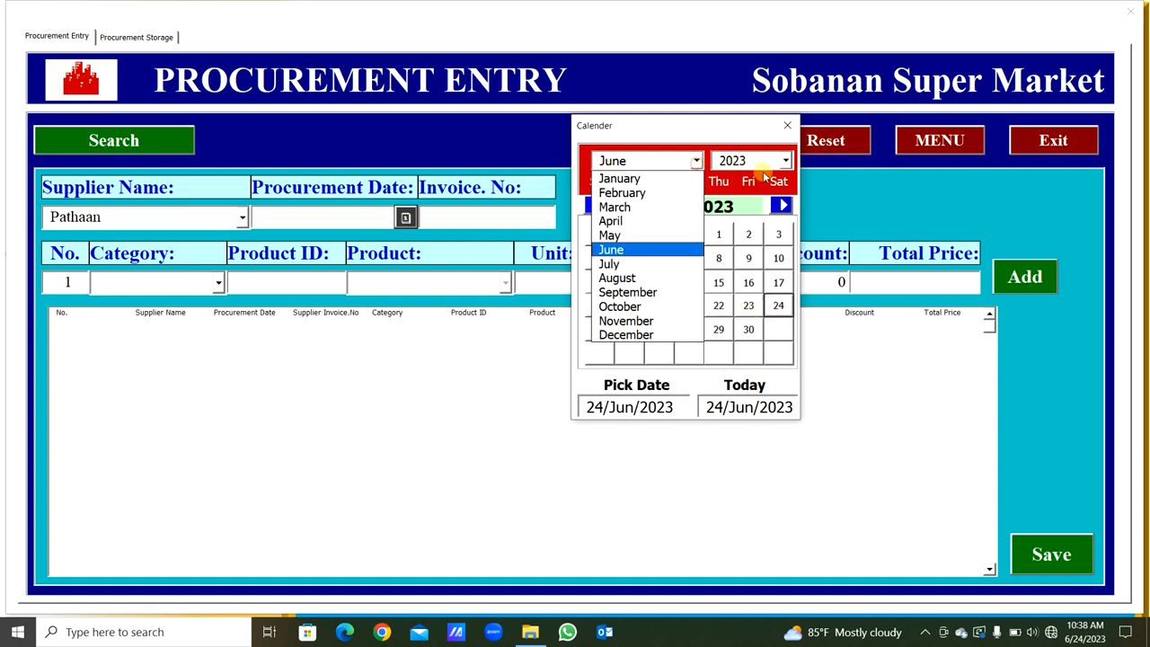
left_click(785, 161)
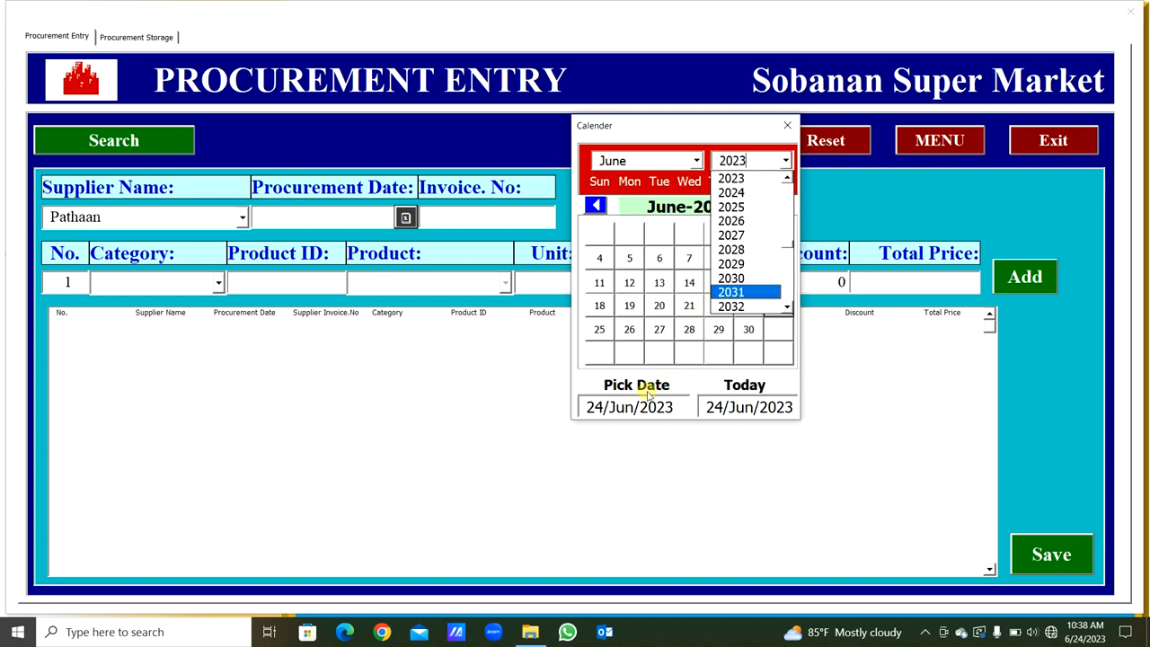
left_click(783, 122)
left_click(783, 122)
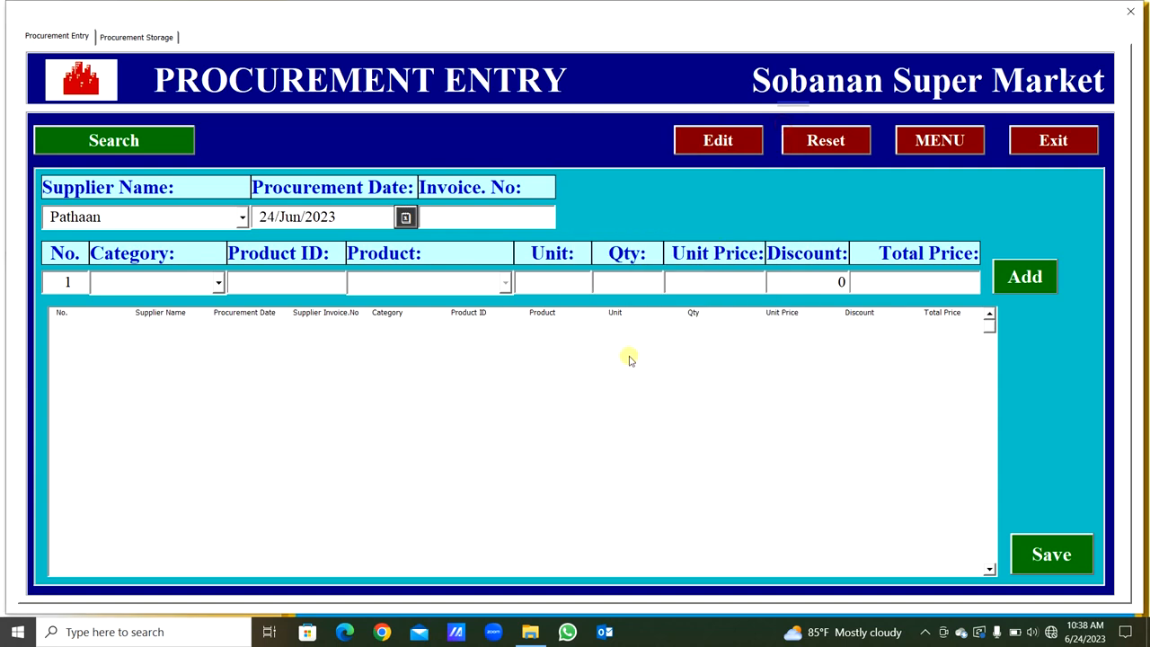
left_click(448, 224)
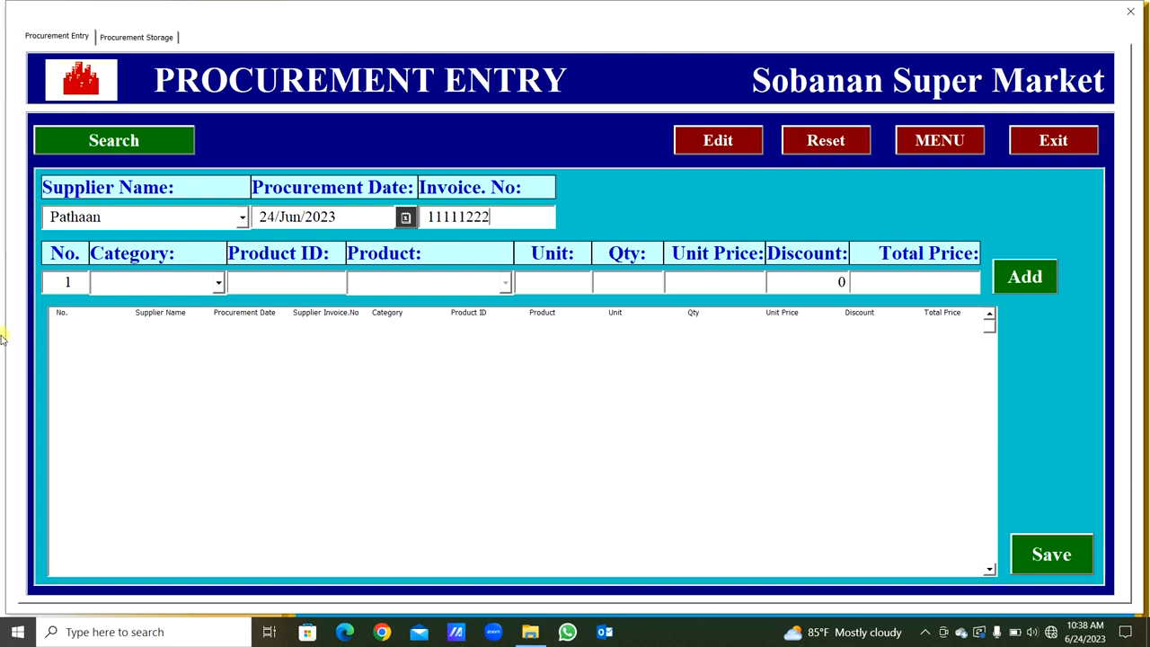
- Add Coca-Cola from the Drink Item category with quantity 4 and unit price 5, and save the procurement entry
left_click(218, 282)
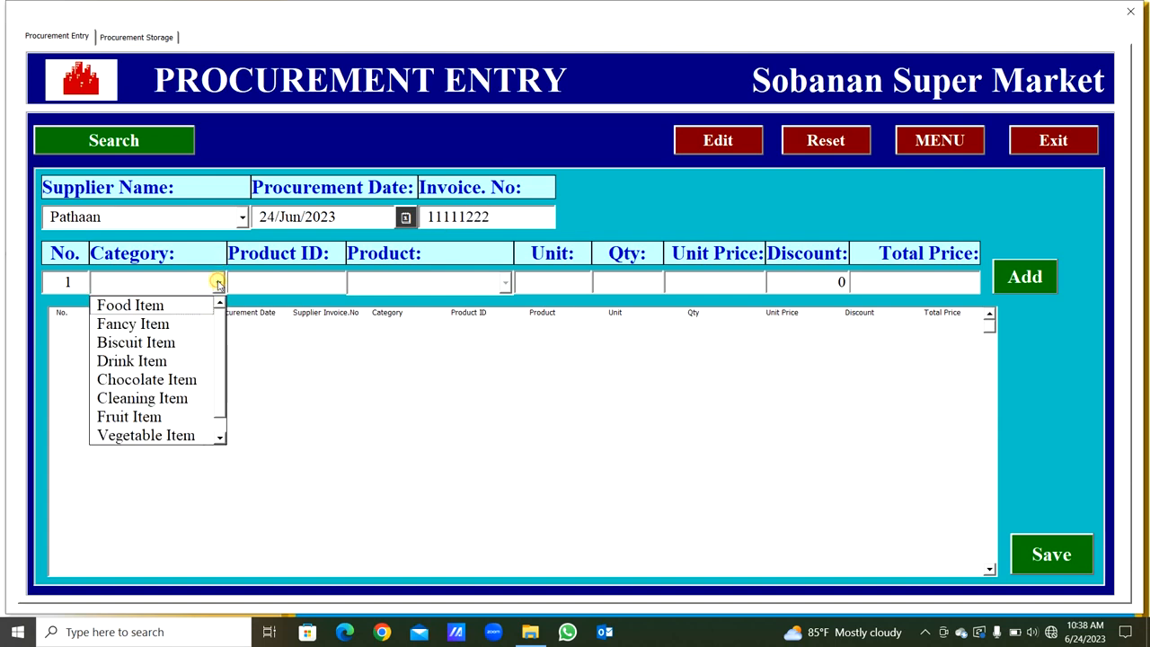
left_click(194, 361)
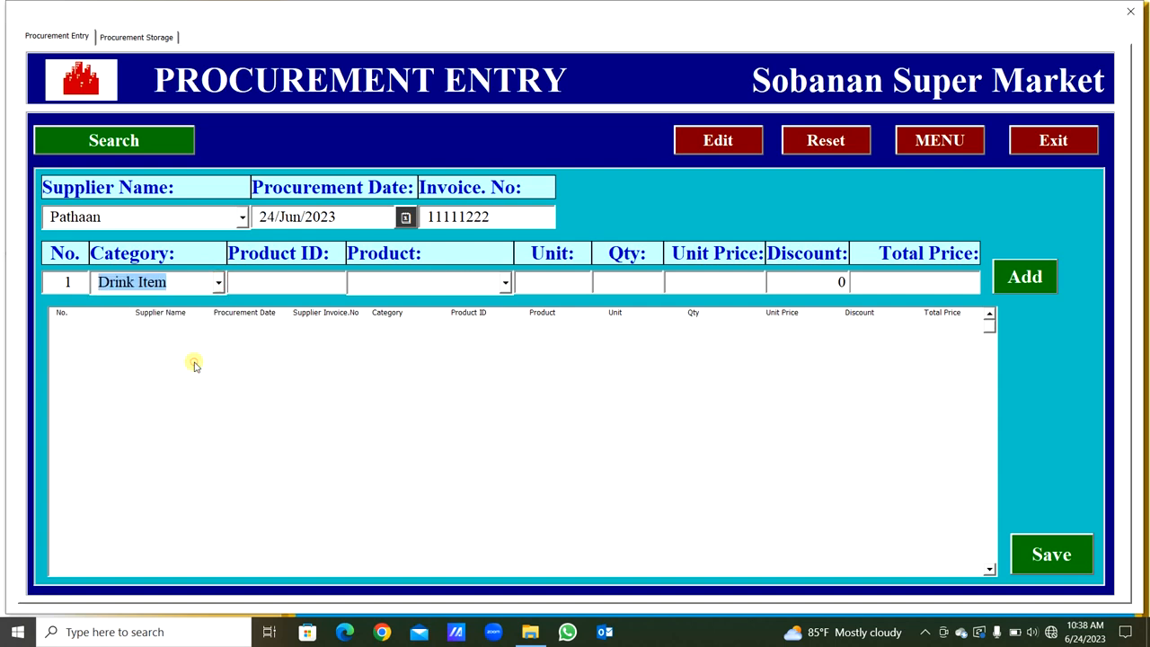
left_click(503, 282)
left_click(467, 327)
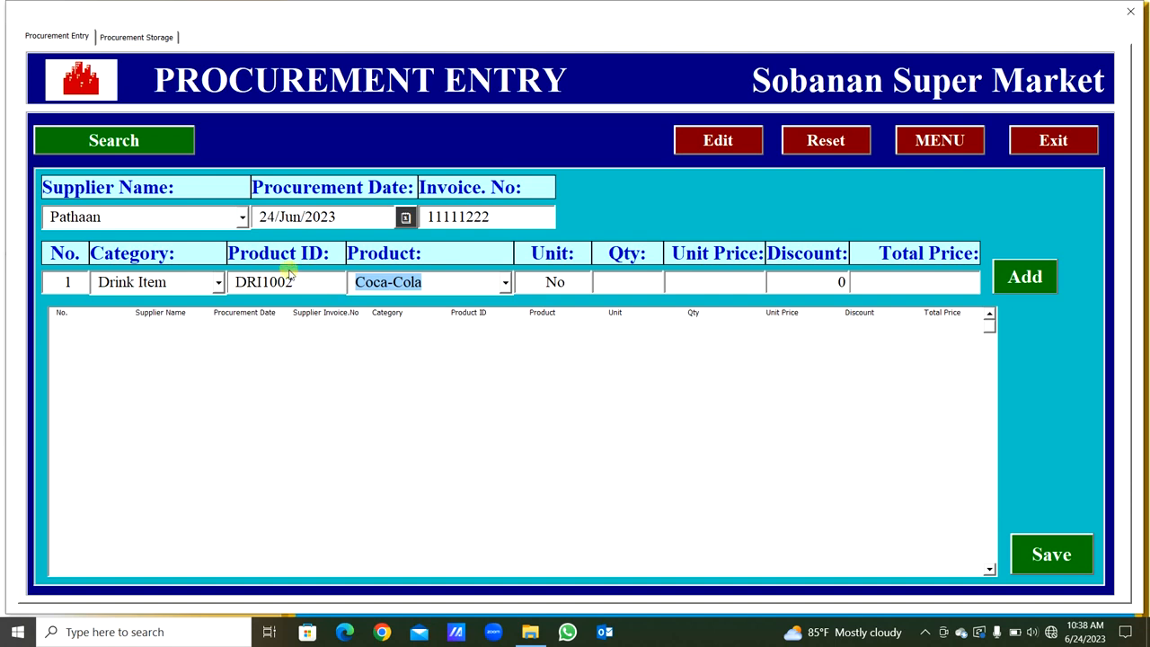
left_click(624, 290)
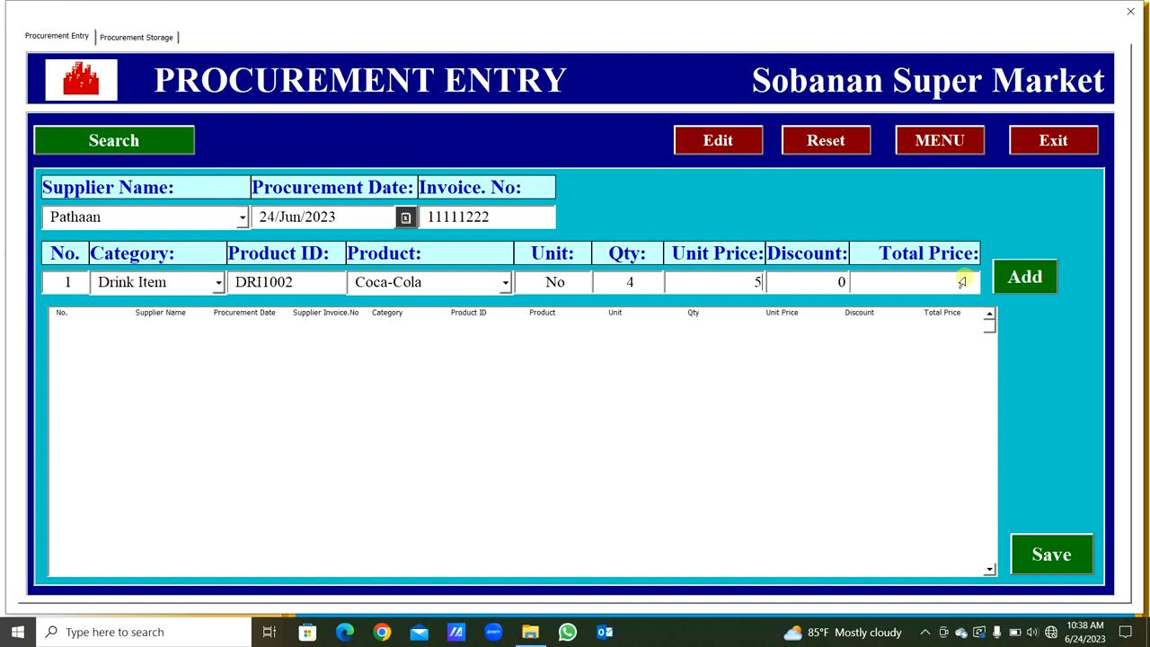
key("Tab")
key("Tab")
left_click(1015, 284)
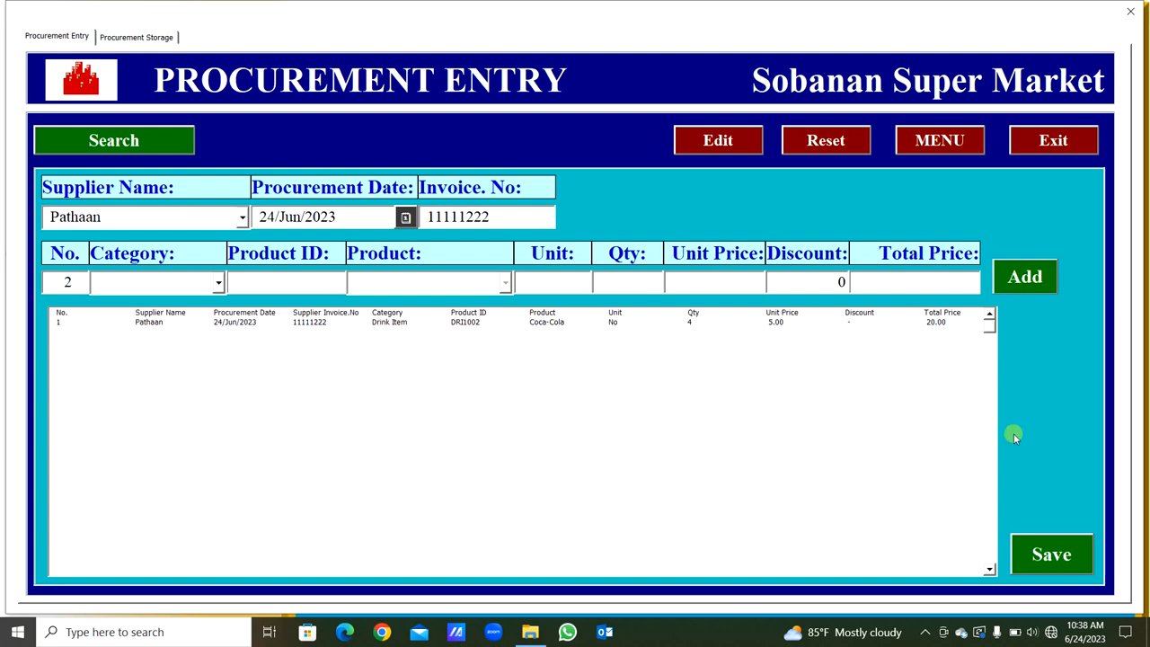
left_click(1028, 557)
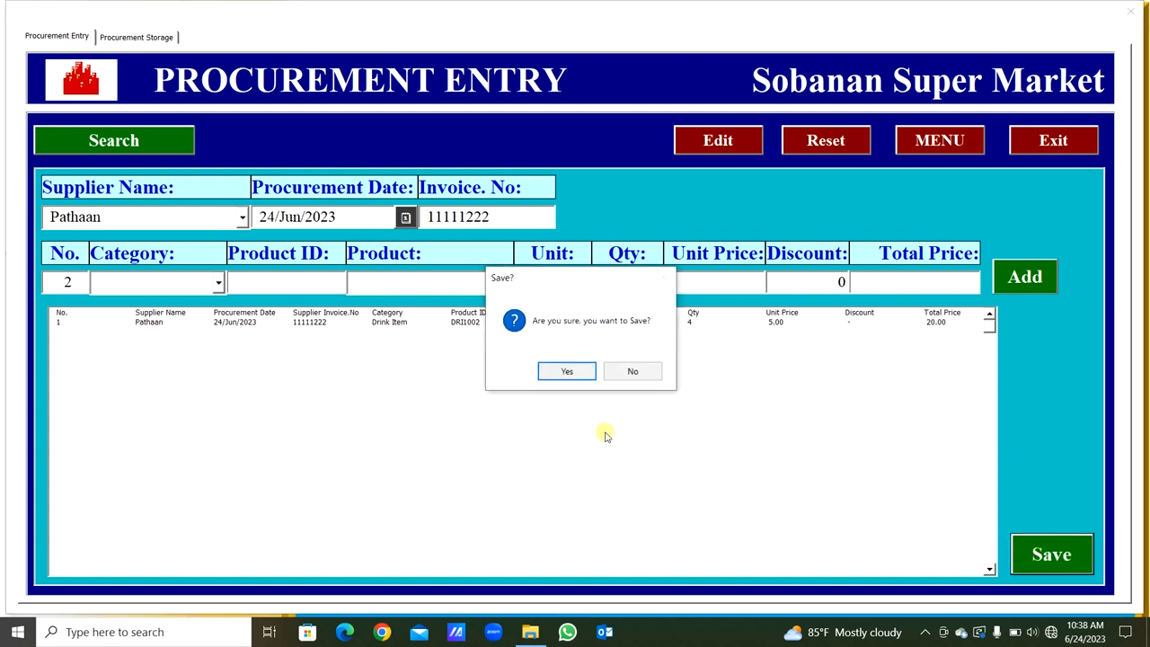
left_click(568, 374)
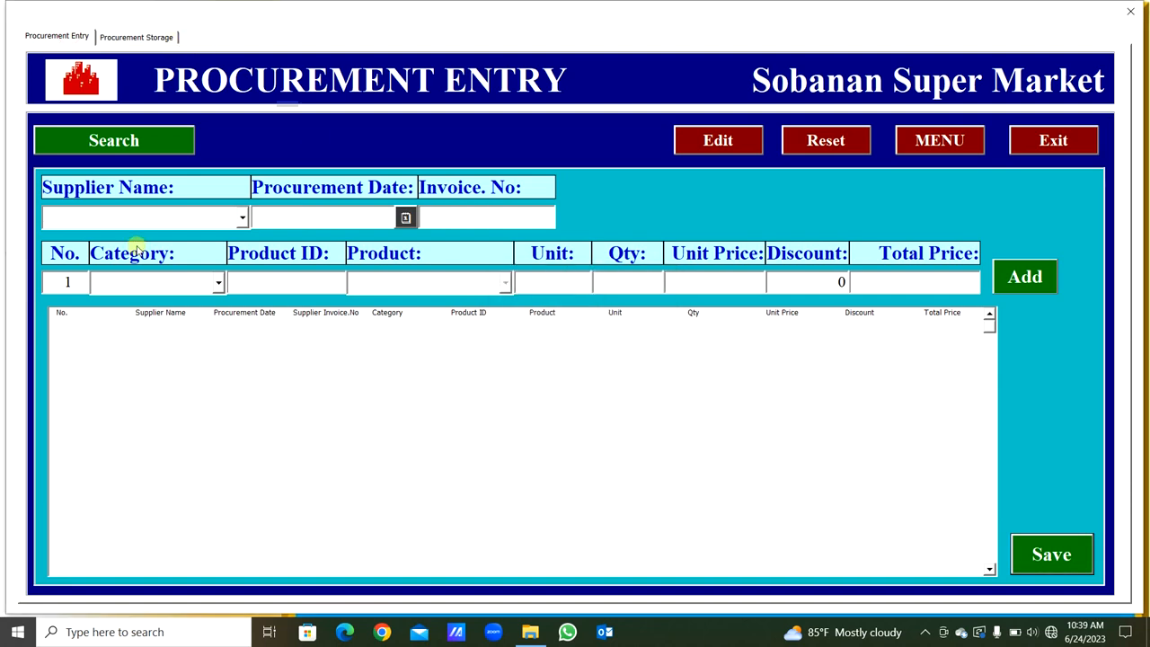
- Choose the Cleaning Item category and the second listed supplier for a new procurement entry
left_click(217, 283)
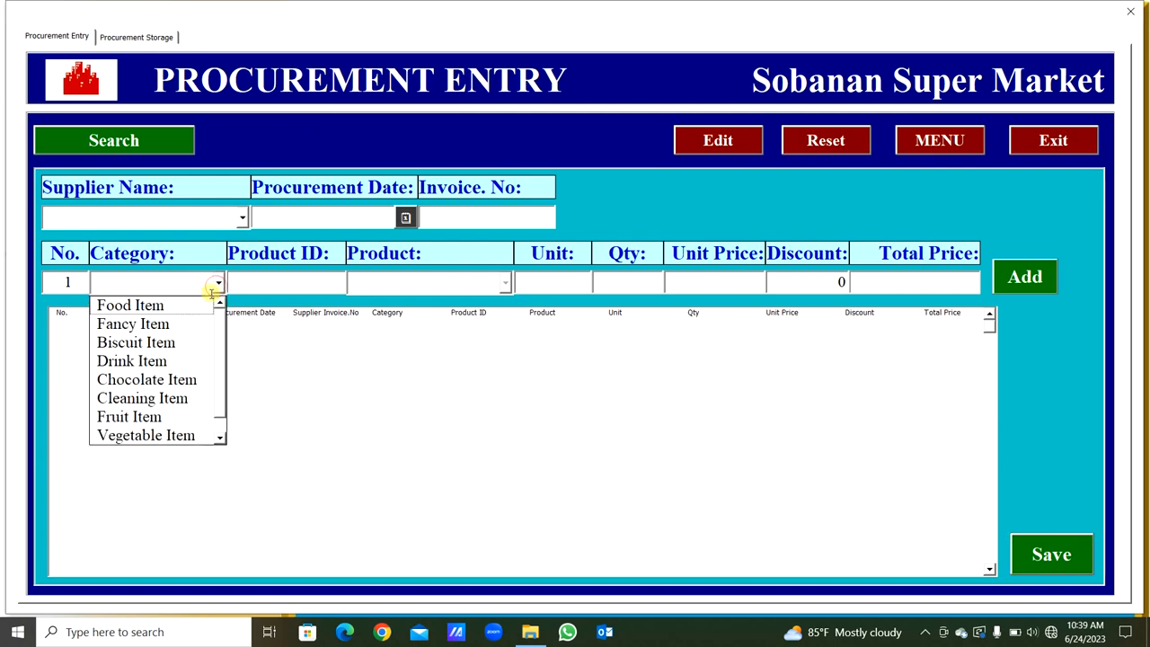
left_click(185, 398)
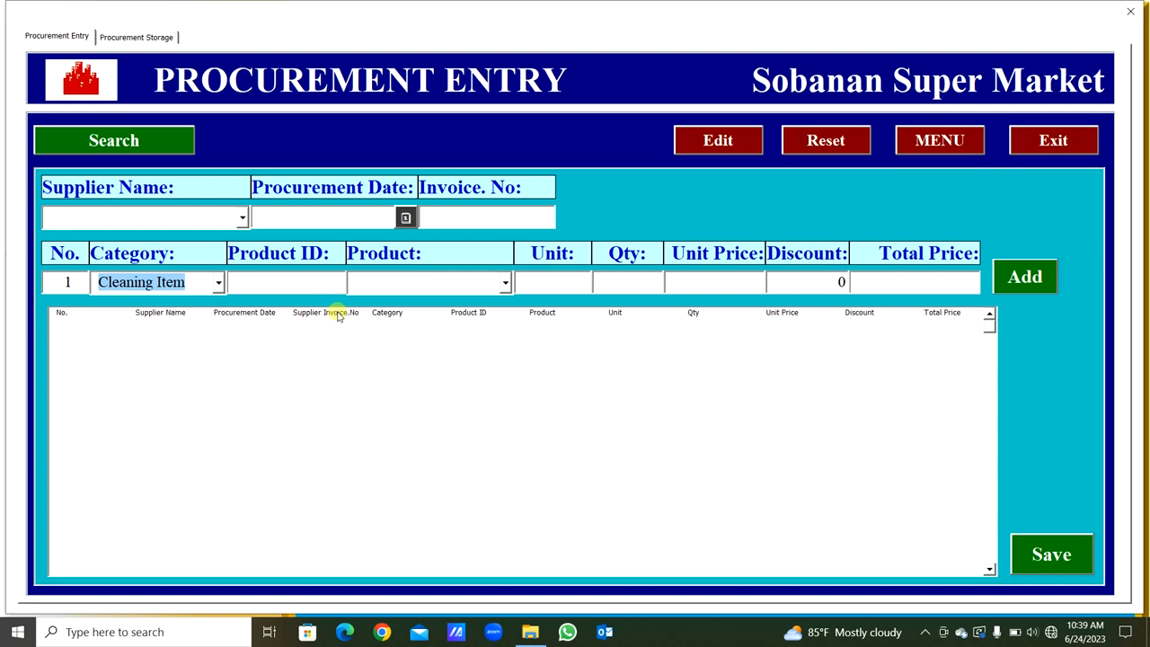
key("Tab")
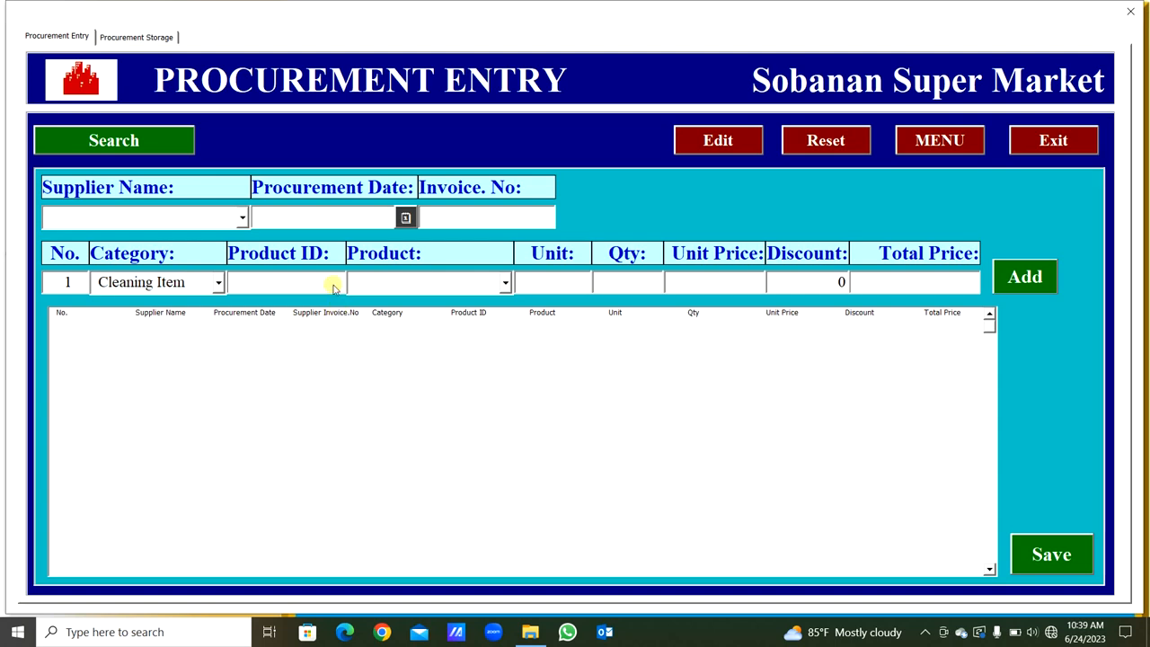
left_click(242, 218)
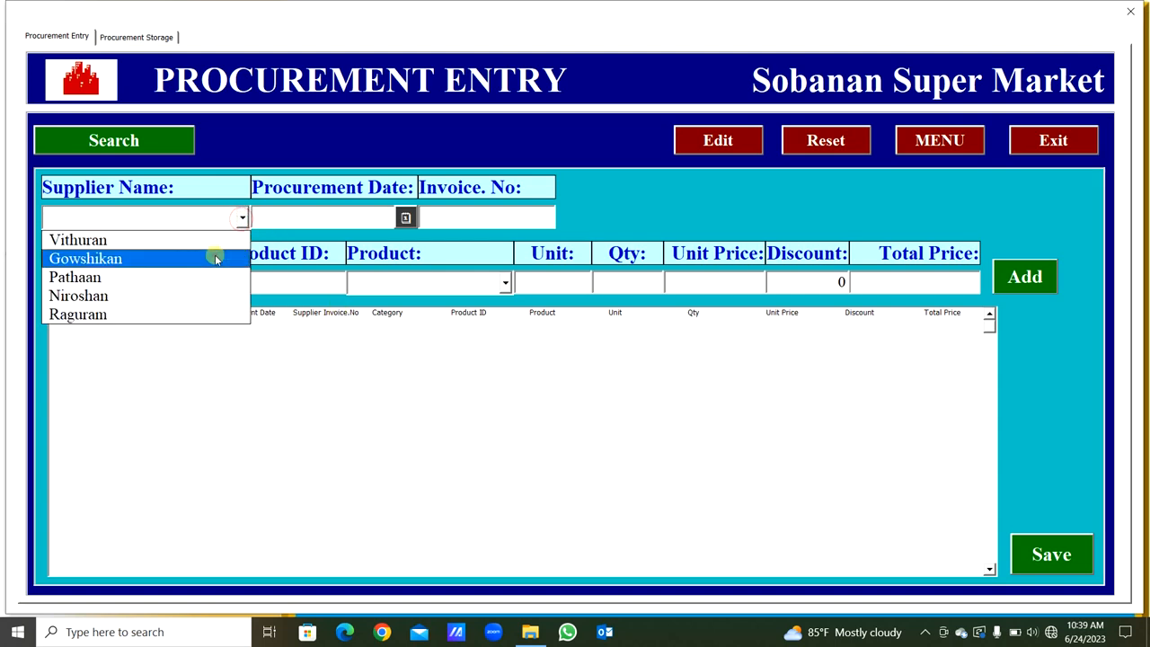
left_click(213, 257)
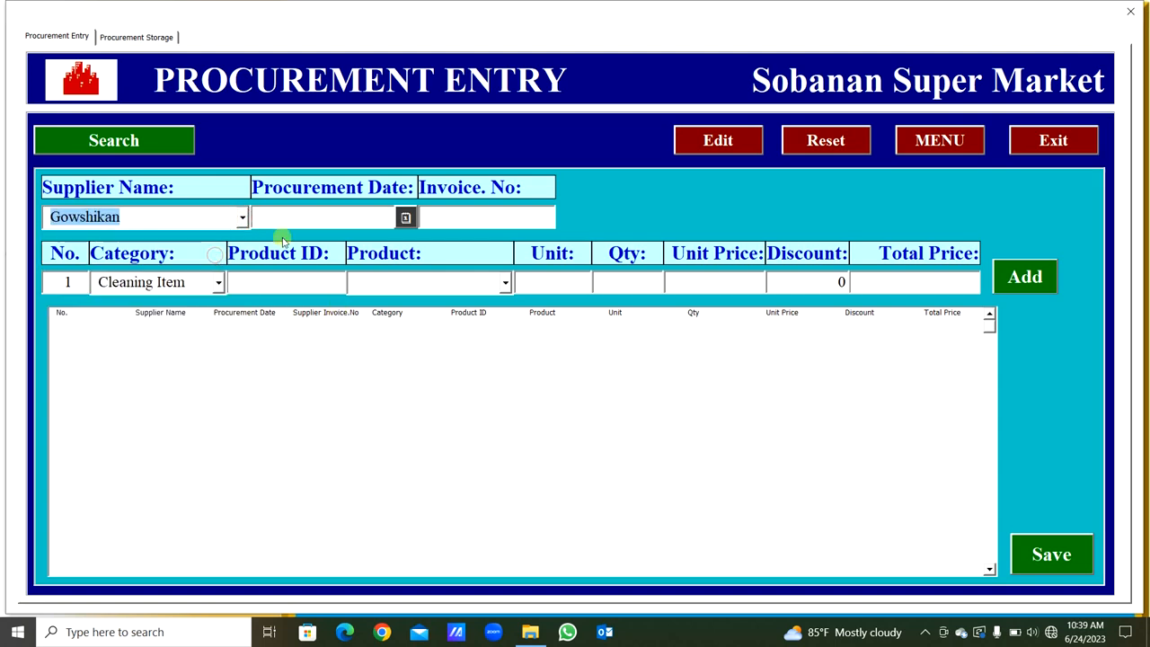
- Set the procurement date of the new entry to 4/Jun/2023
left_click(405, 220)
left_click(528, 364)
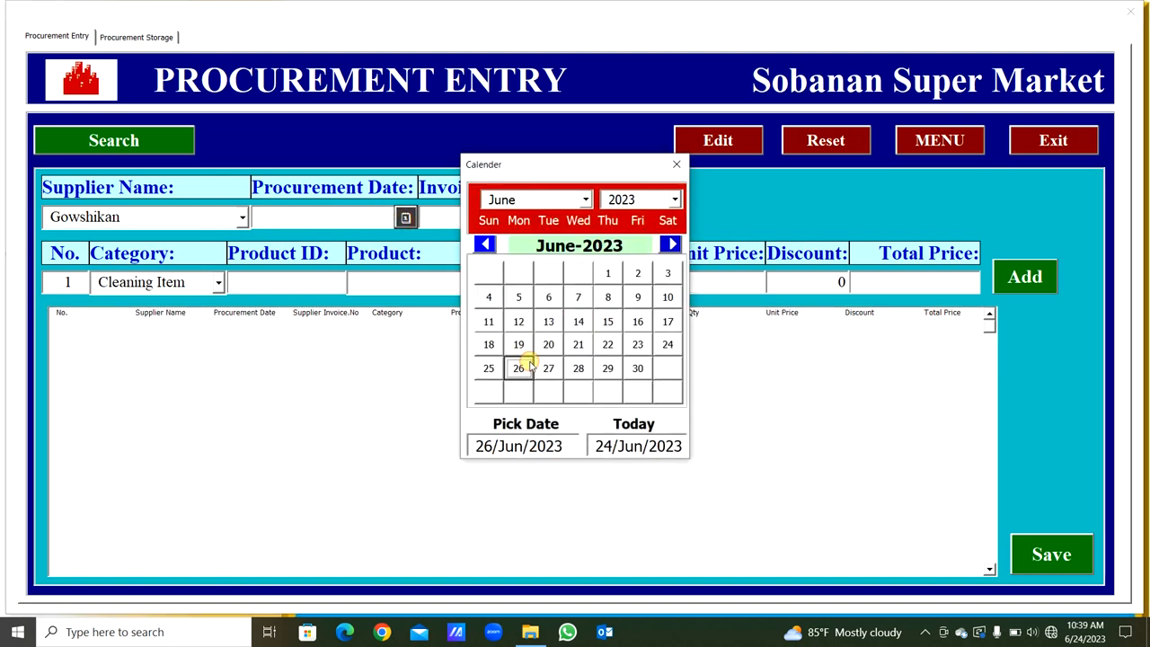
left_click(488, 296)
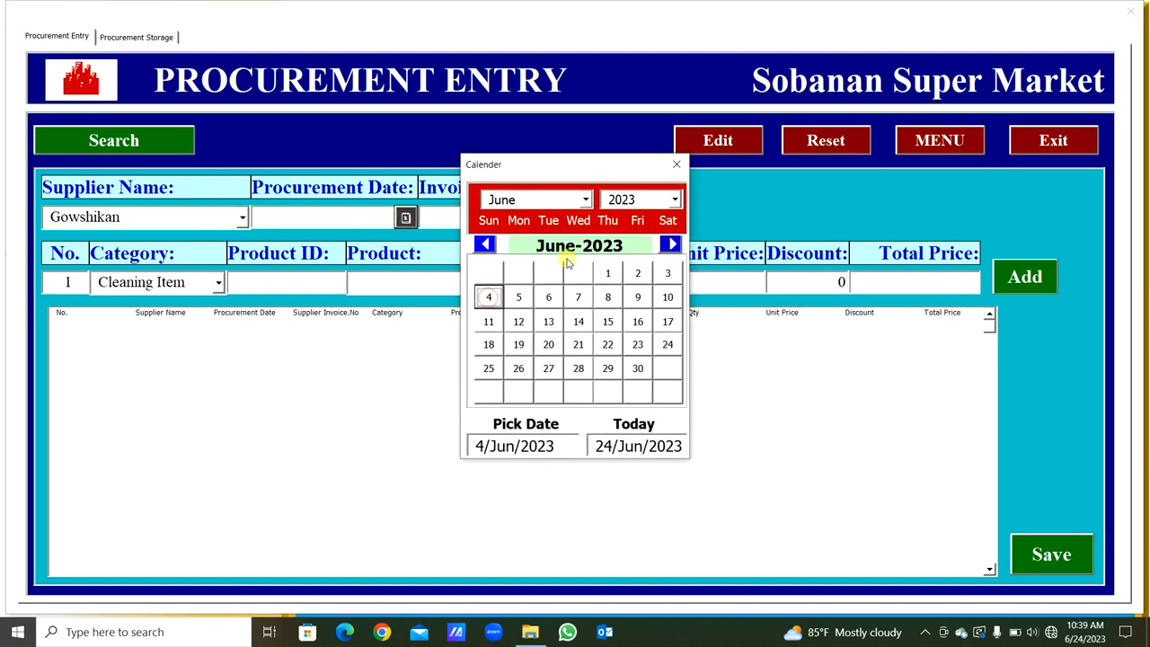
left_click(676, 166)
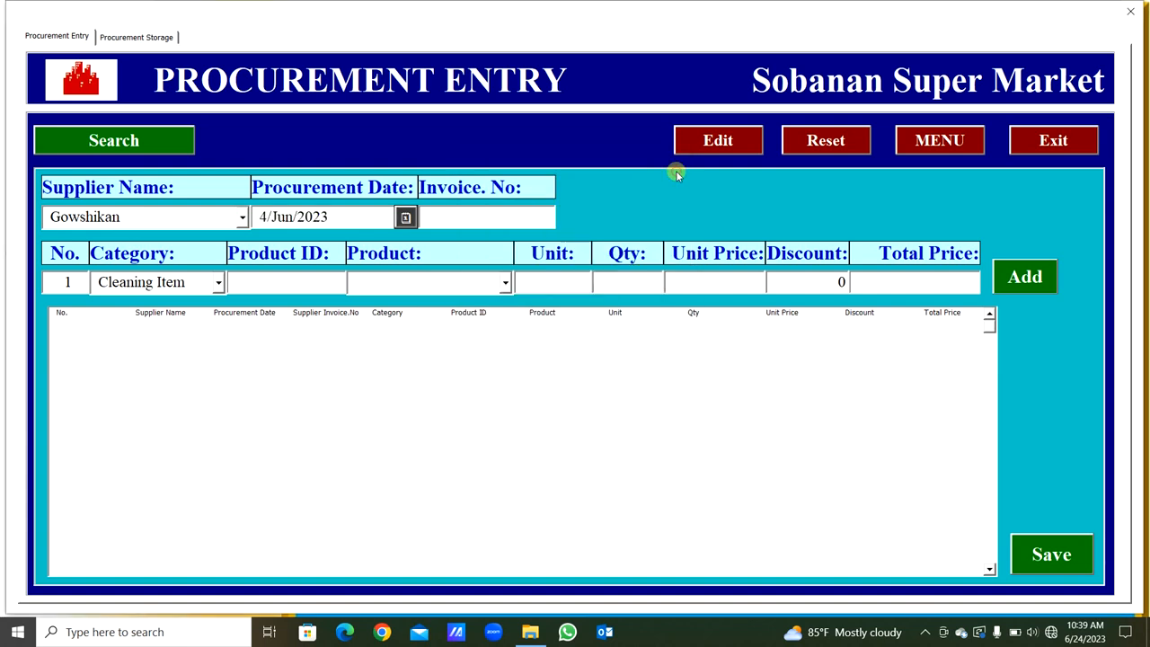
- Enter the supplier's invoice number and choose Vim as the product
left_click(505, 224)
type("444555")
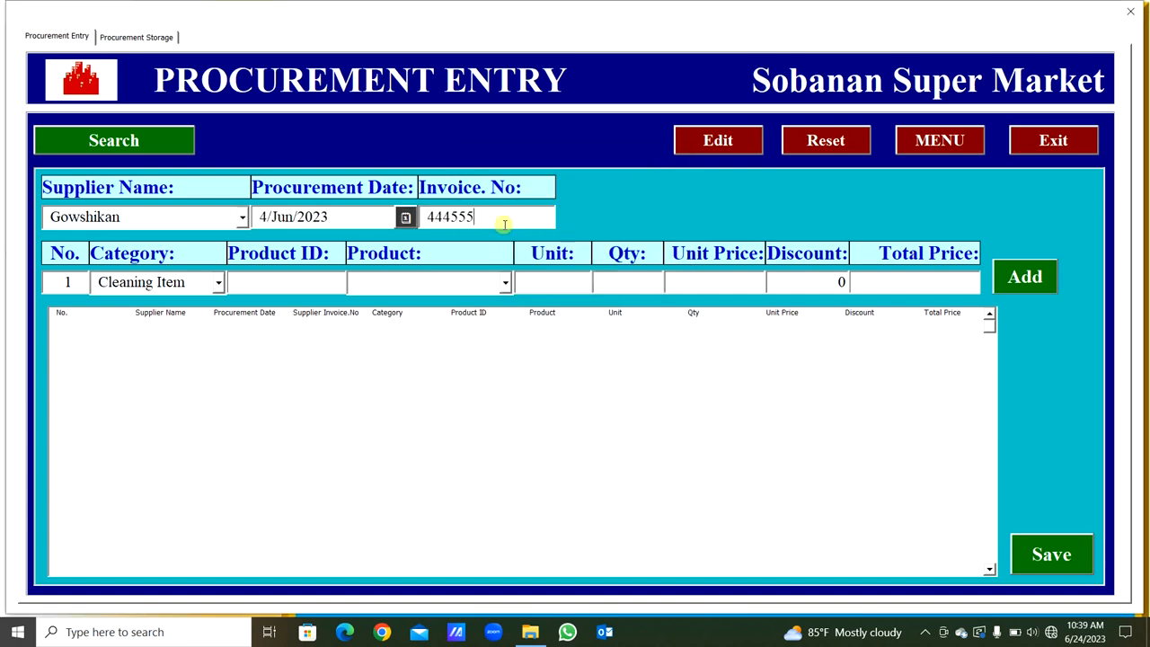
left_click(505, 284)
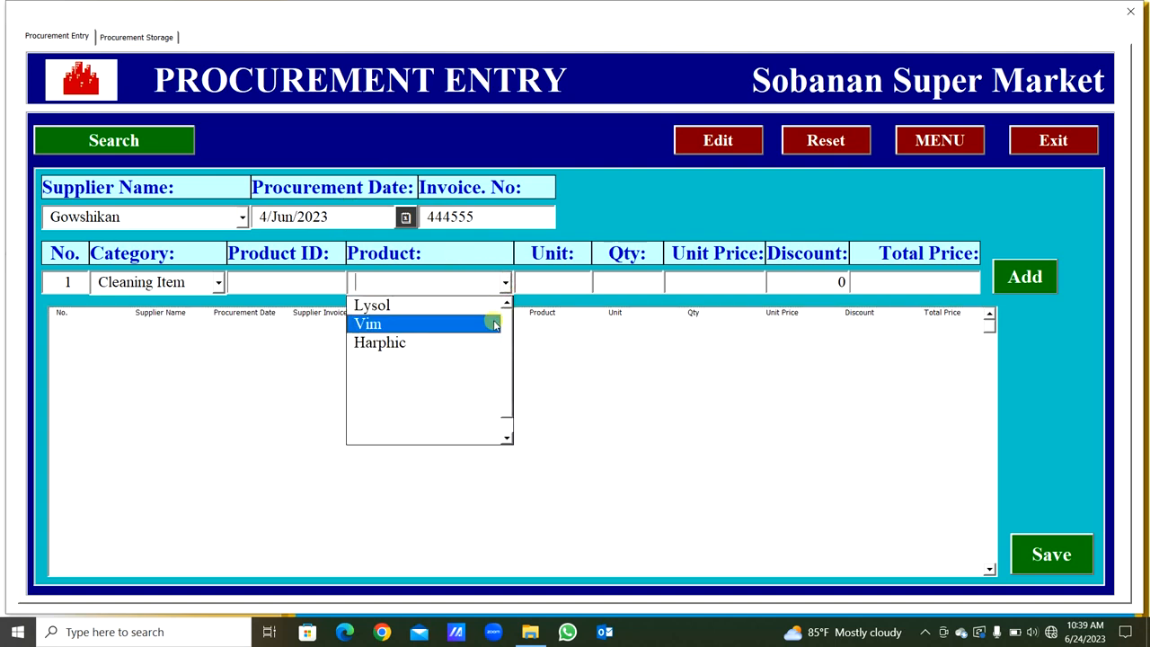
left_click(494, 325)
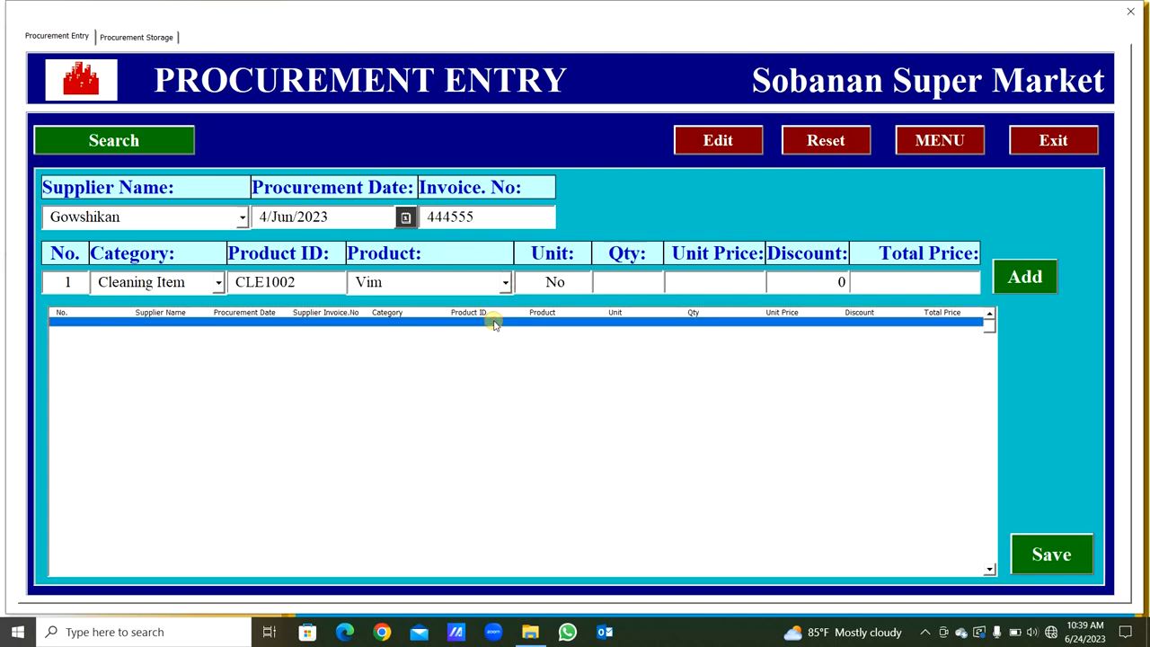
- Add Vim with quantity 4, unit price 50 and discount 1, and save the procurement entry
left_click(634, 288)
type("4")
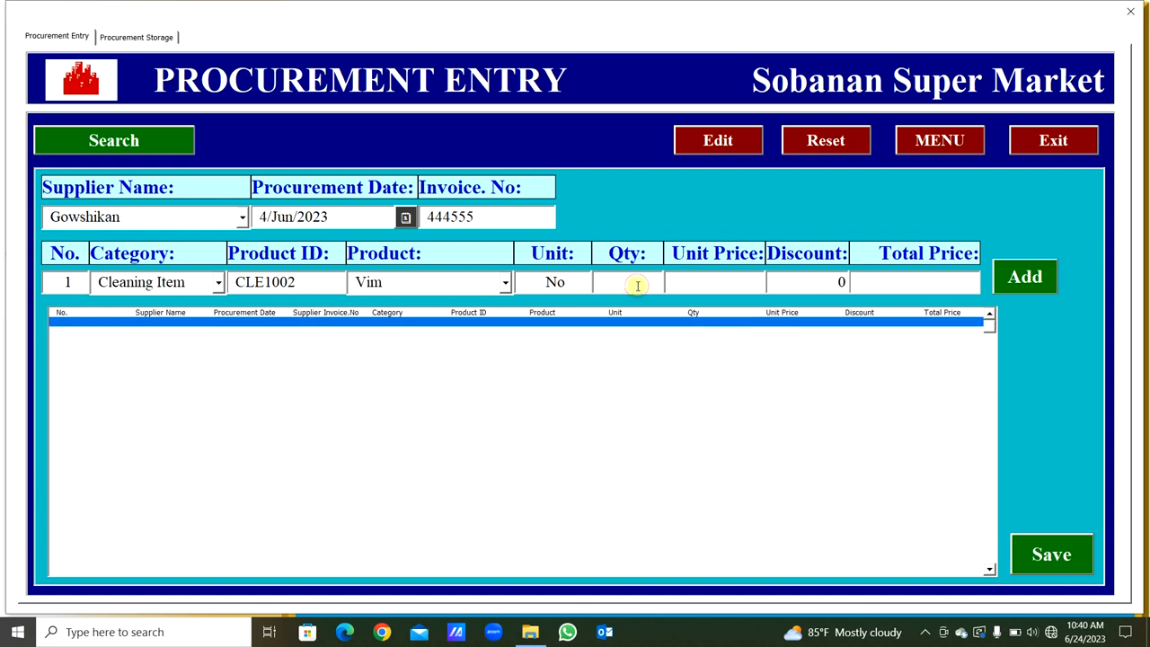
key("Tab")
type("1")
key("Tab")
key("Tab")
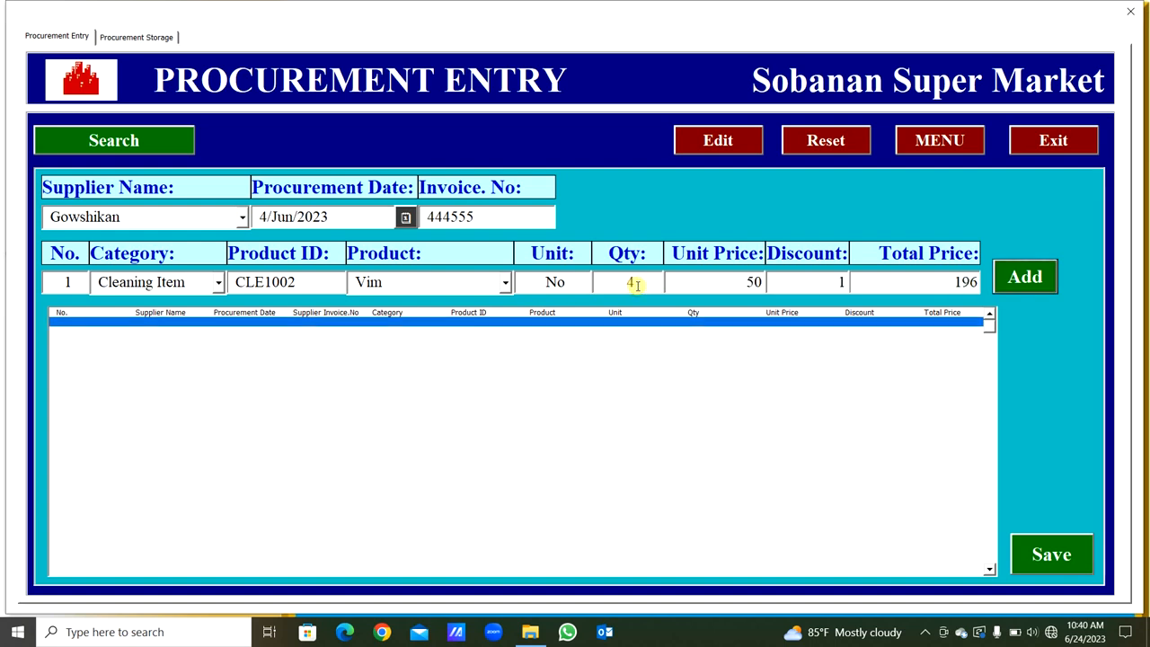
key("Return")
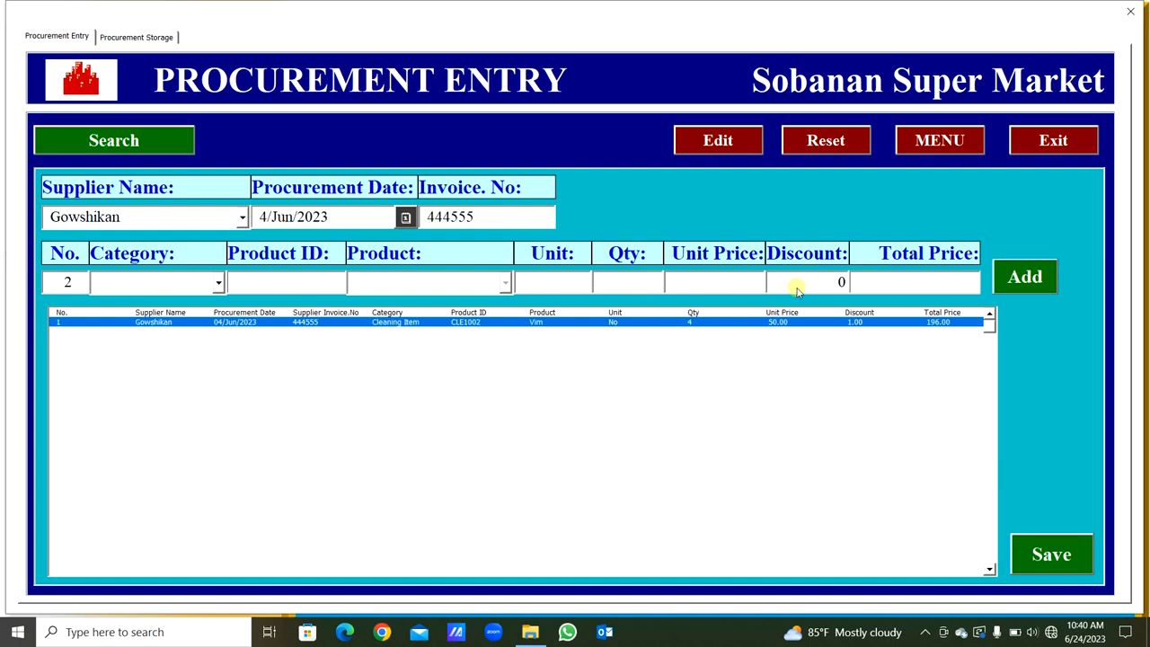
left_click(1040, 555)
key("Return")
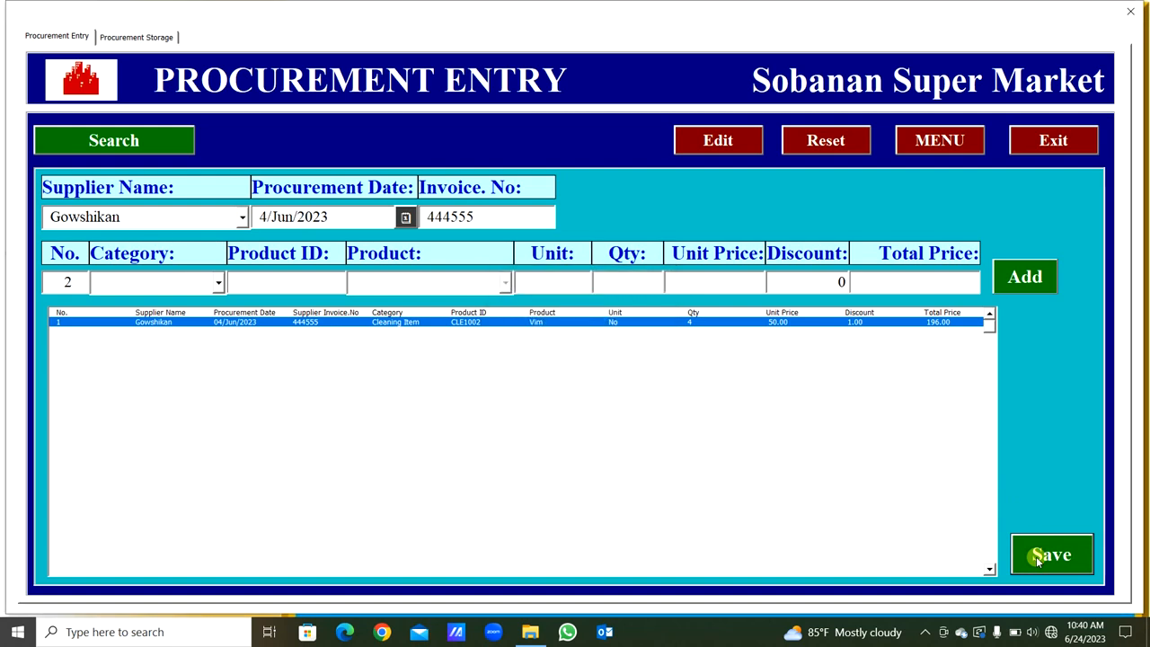
- Check the Vim row in the procurement storage list and return to the procurement entry form
left_click(134, 40)
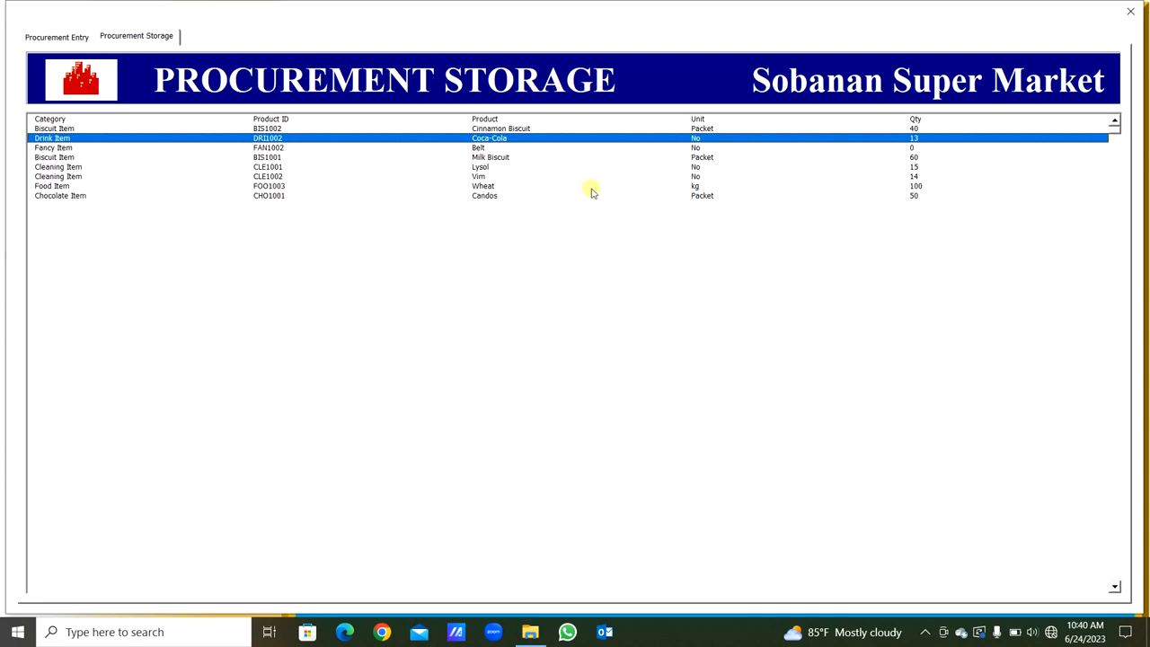
left_click(483, 177)
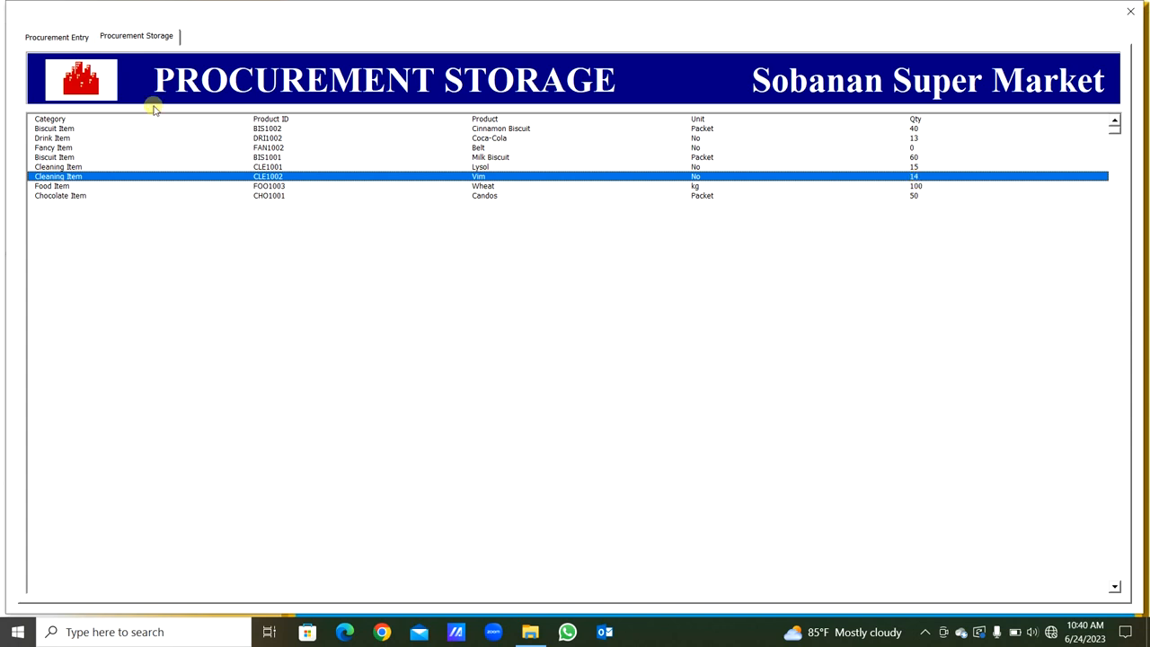
left_click(56, 36)
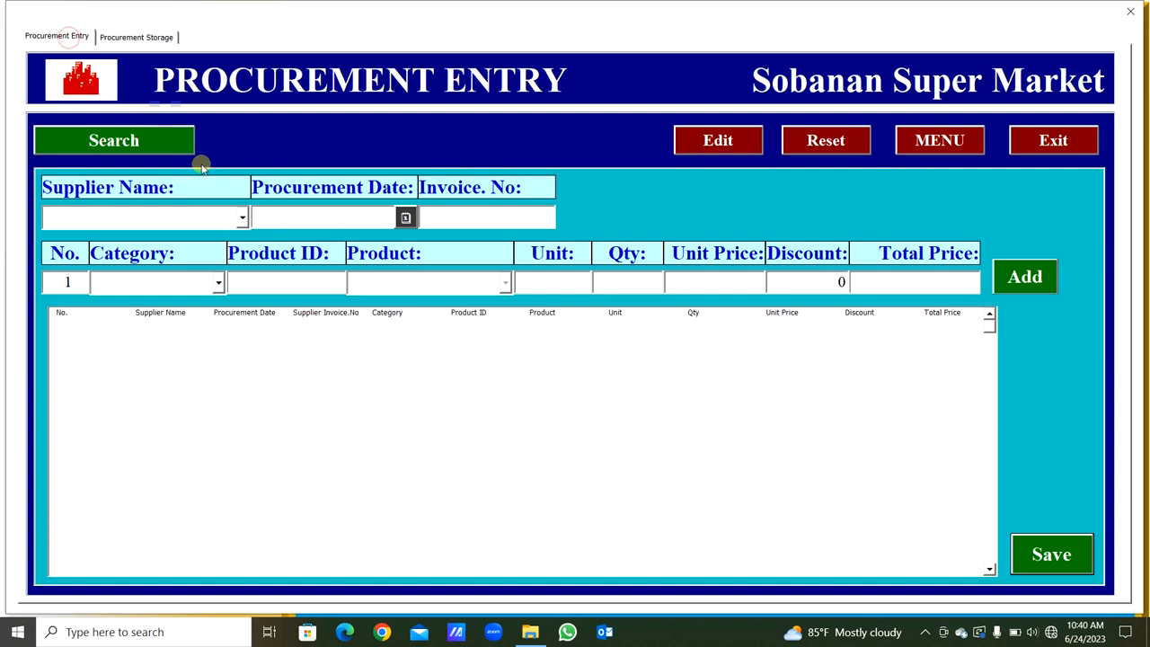
- Search the procurement stock for Vim in the Cleaning Item category, and reset the form
left_click(218, 282)
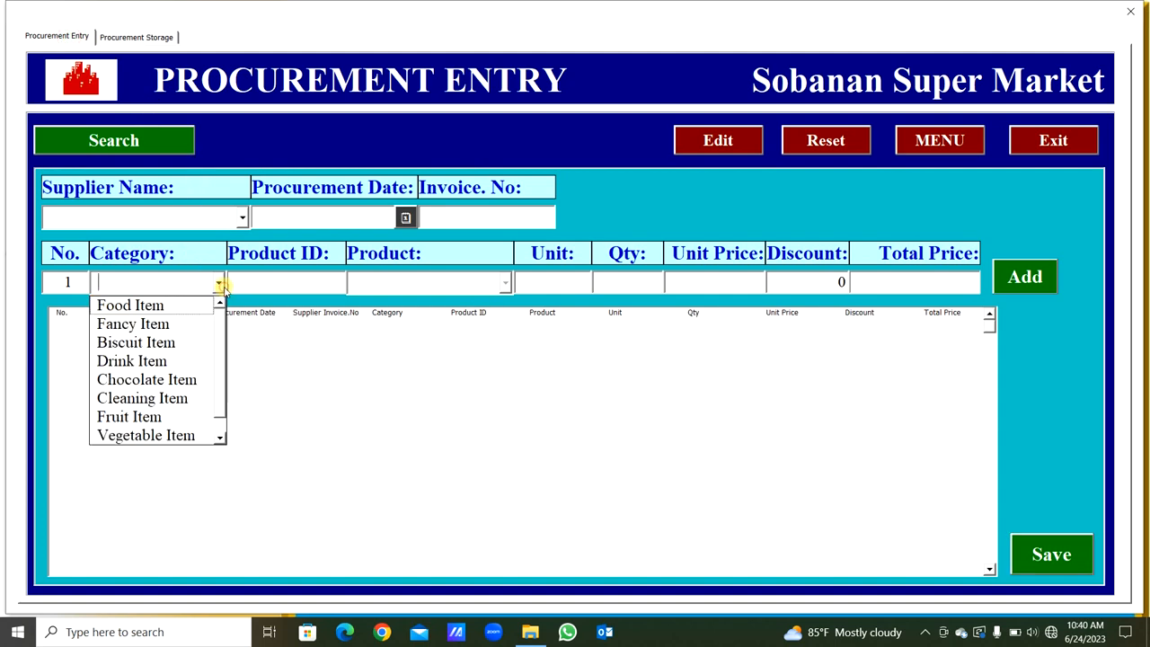
left_click(141, 398)
left_click(489, 284)
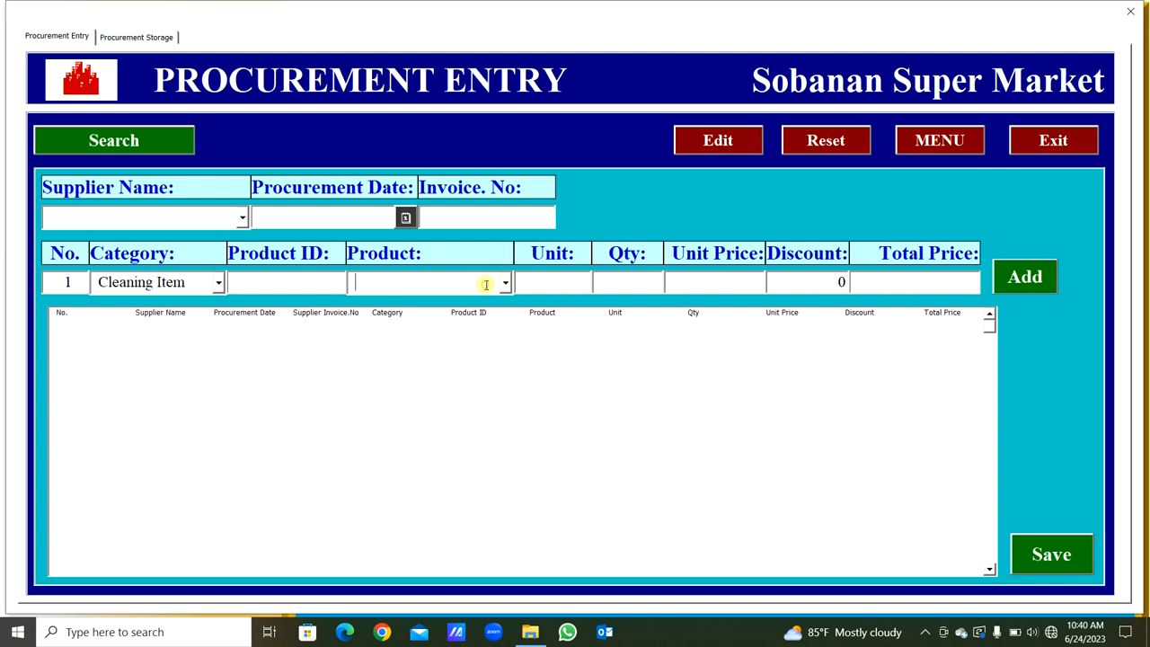
type("Vim")
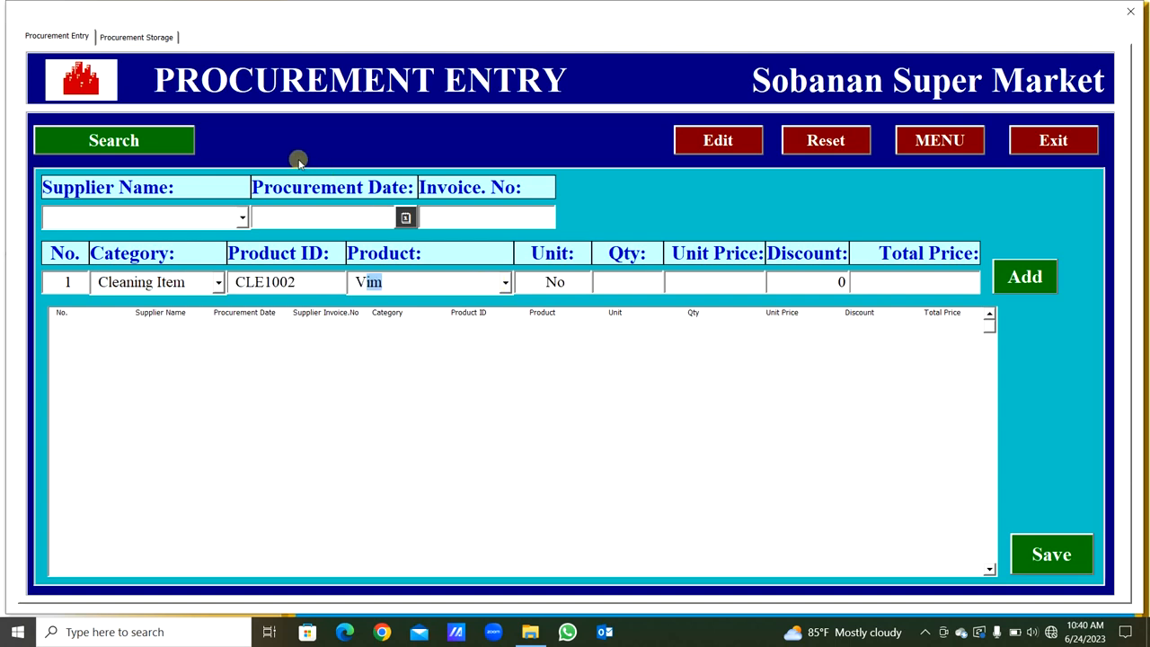
left_click(138, 149)
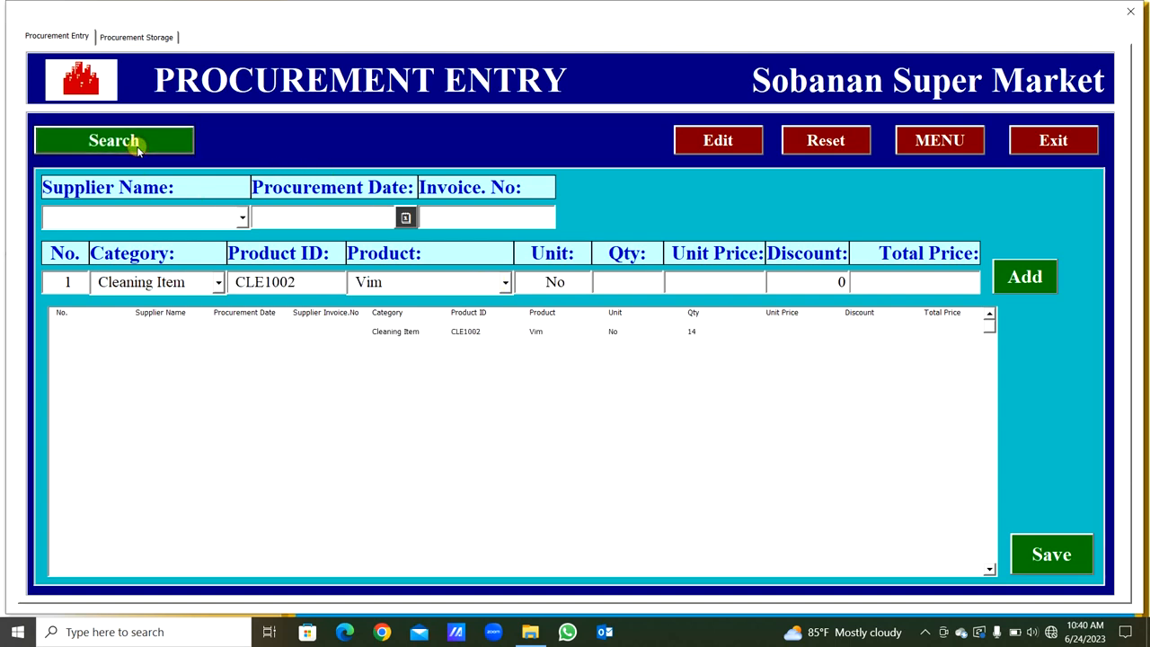
left_click(572, 332)
left_click(834, 144)
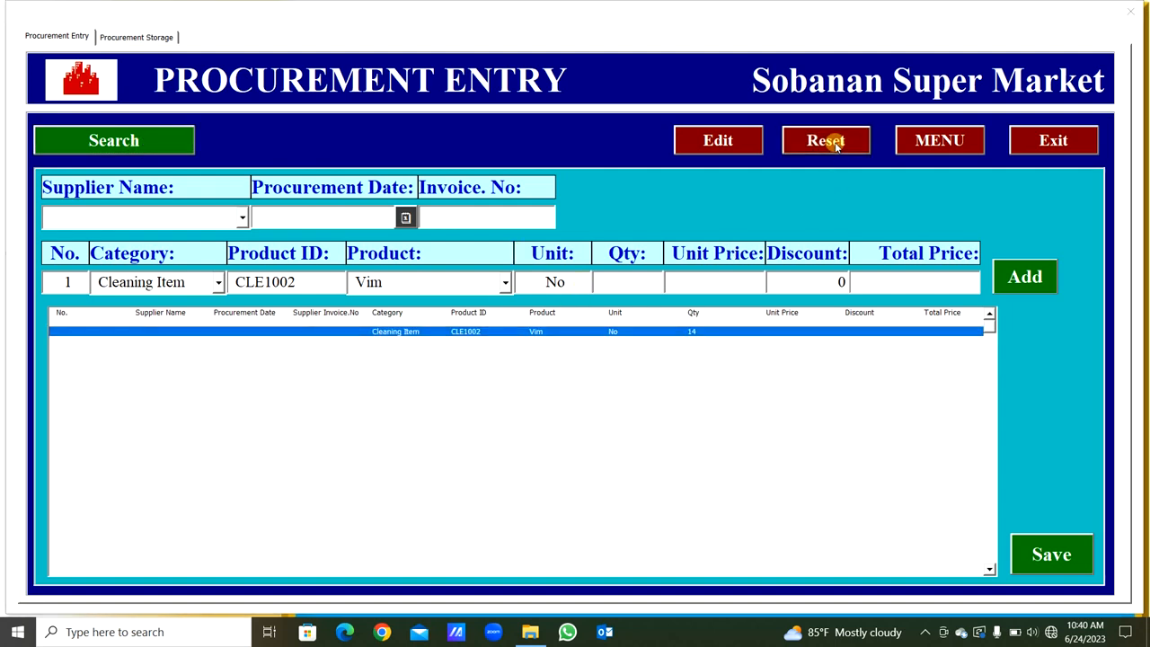
key("Return")
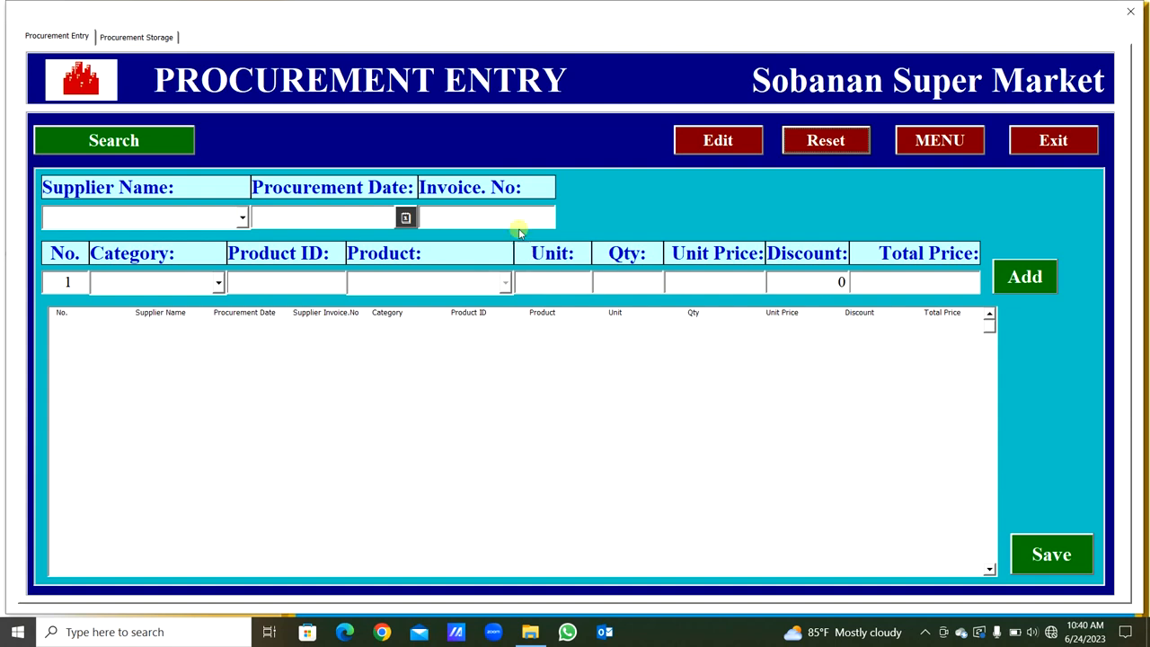
left_click(390, 350)
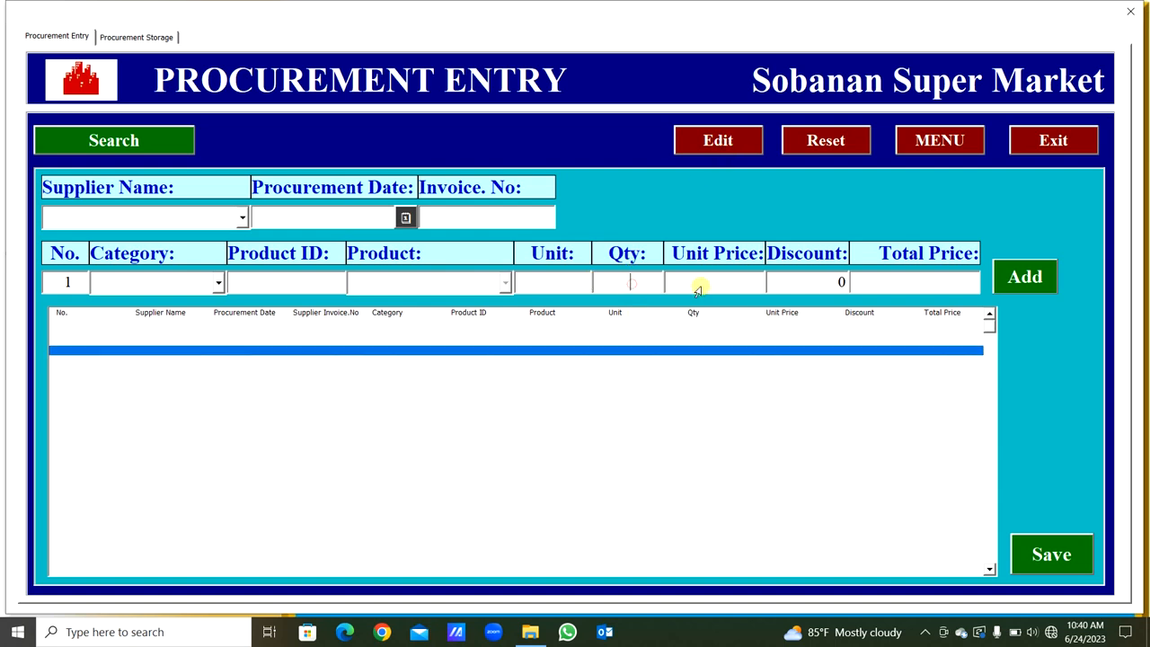
left_click(727, 286)
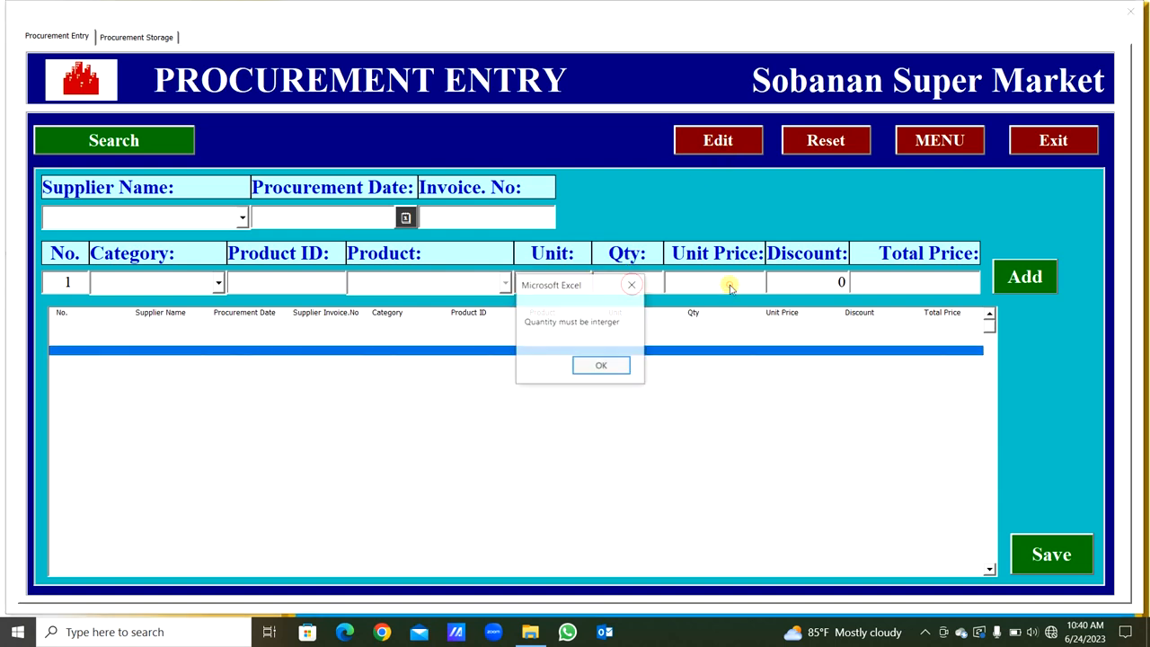
left_click(604, 365)
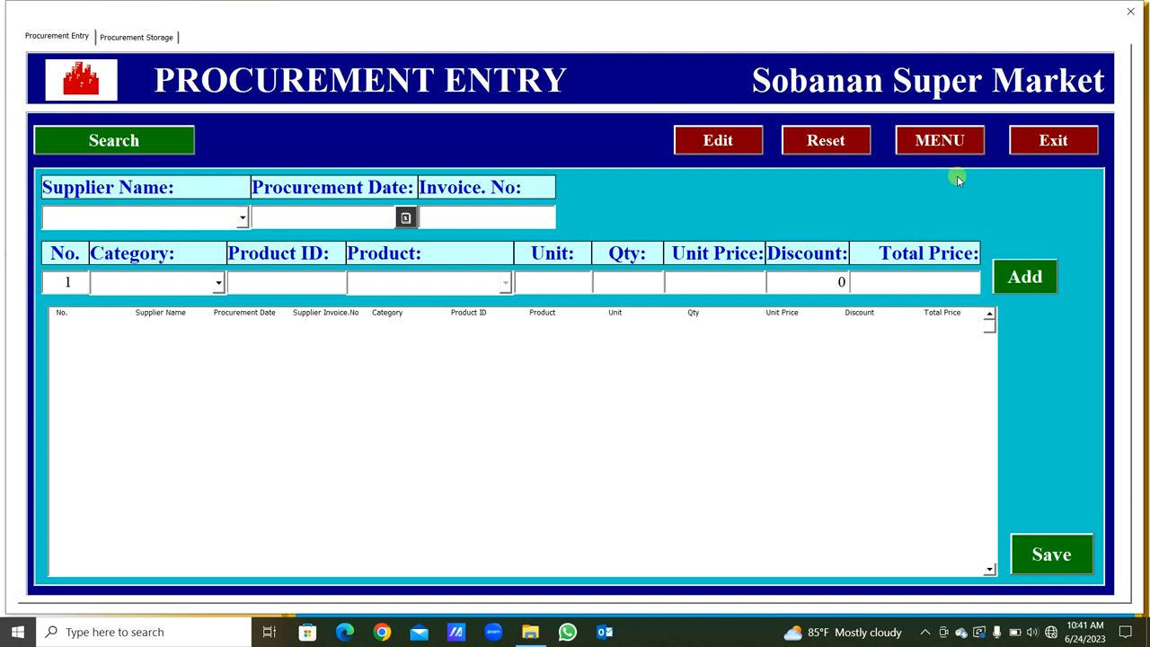
- Return to the main menu and log in to New Product with the user name and account password
left_click(948, 148)
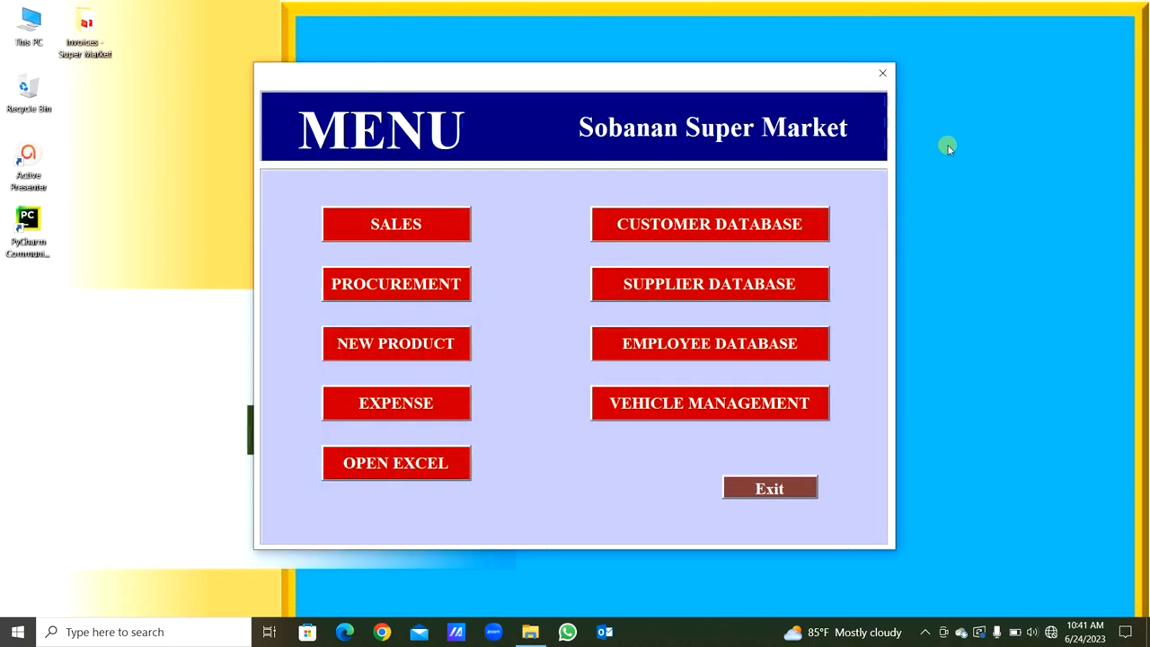
left_click(405, 345)
left_click(405, 347)
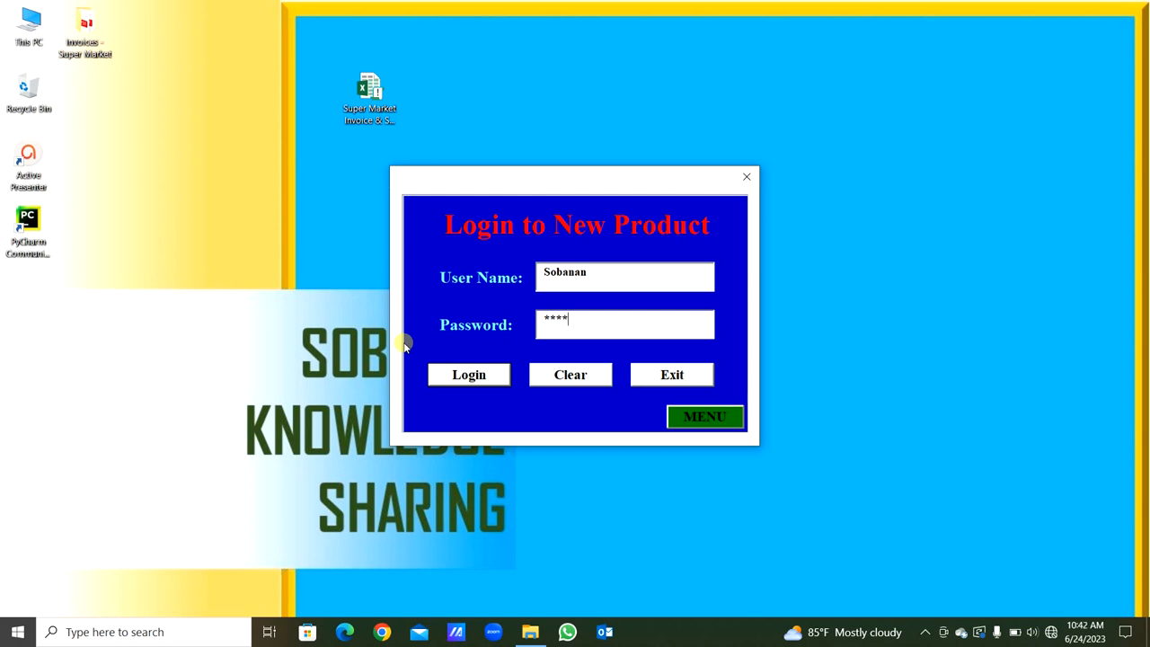
key("Return")
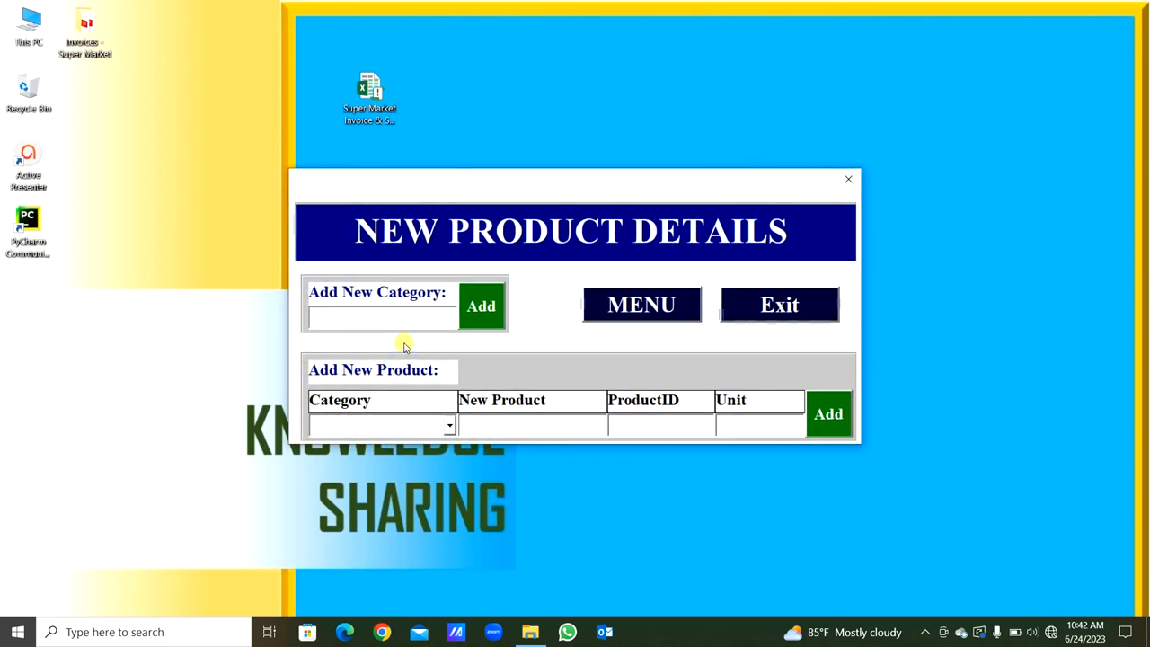
- Choose Drink Item as the new product's category and examine the parts of its generated product ID
left_click(449, 426)
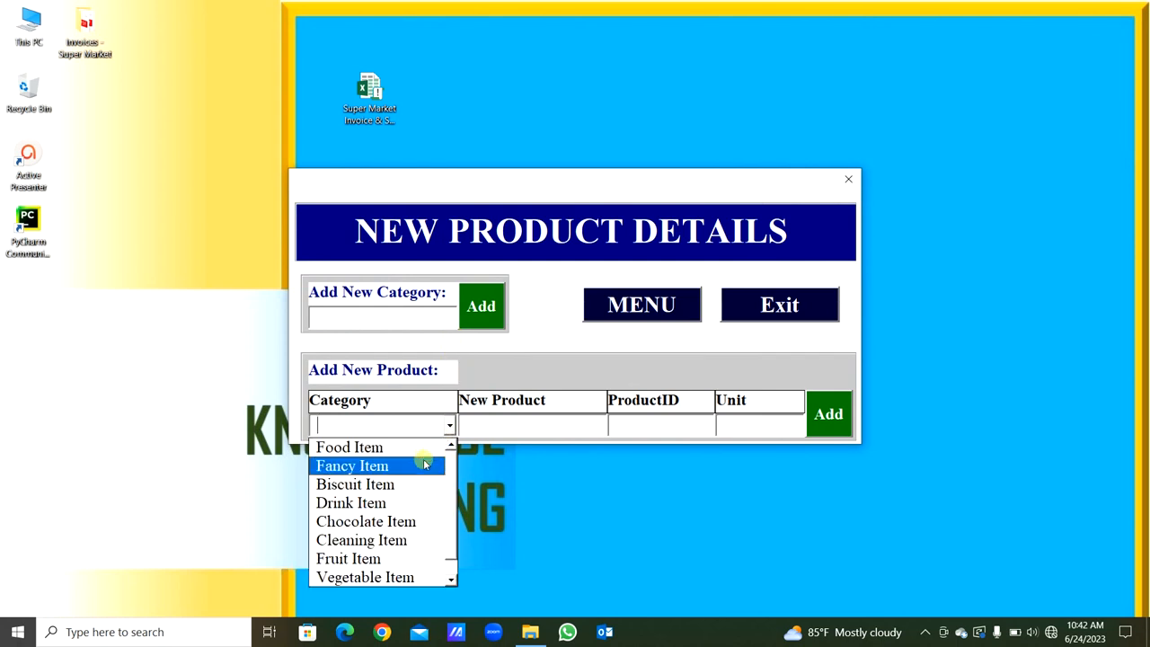
left_click(414, 504)
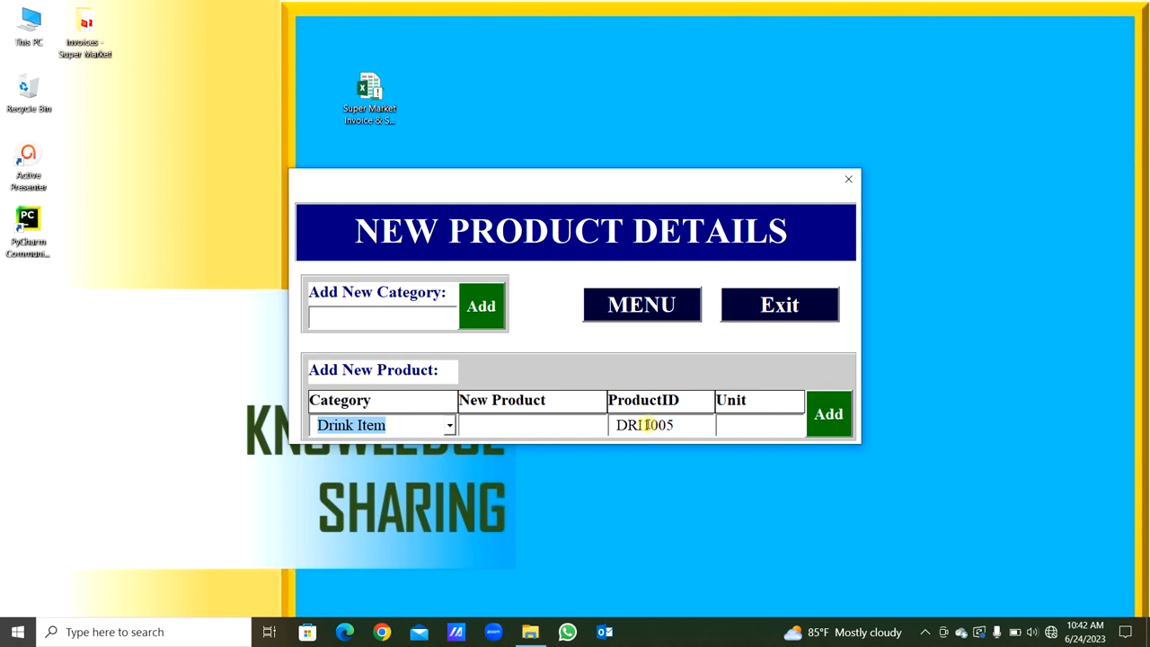
left_click_drag(645, 424, 693, 425)
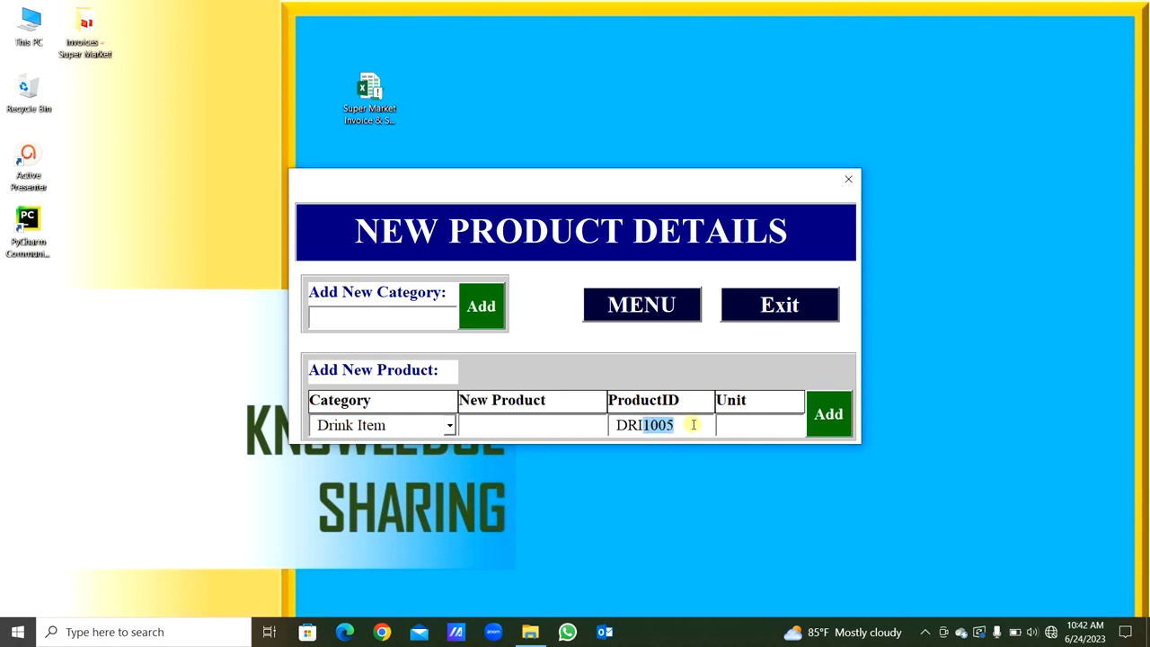
left_click(618, 425)
left_click_drag(617, 425, 637, 425)
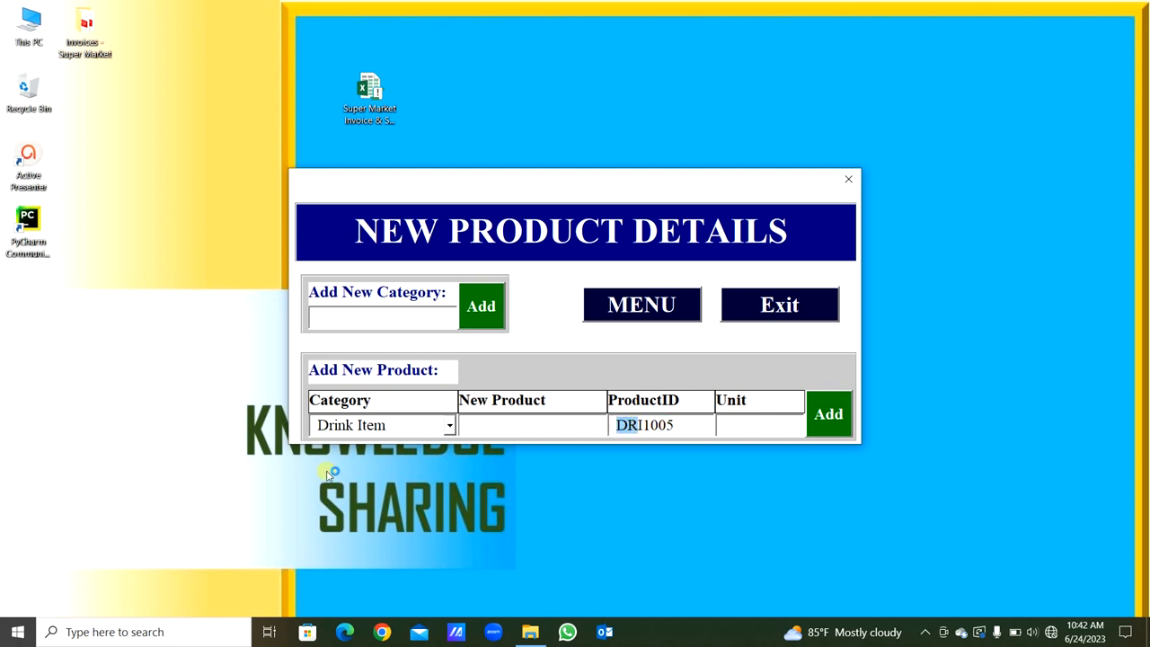
left_click(675, 421)
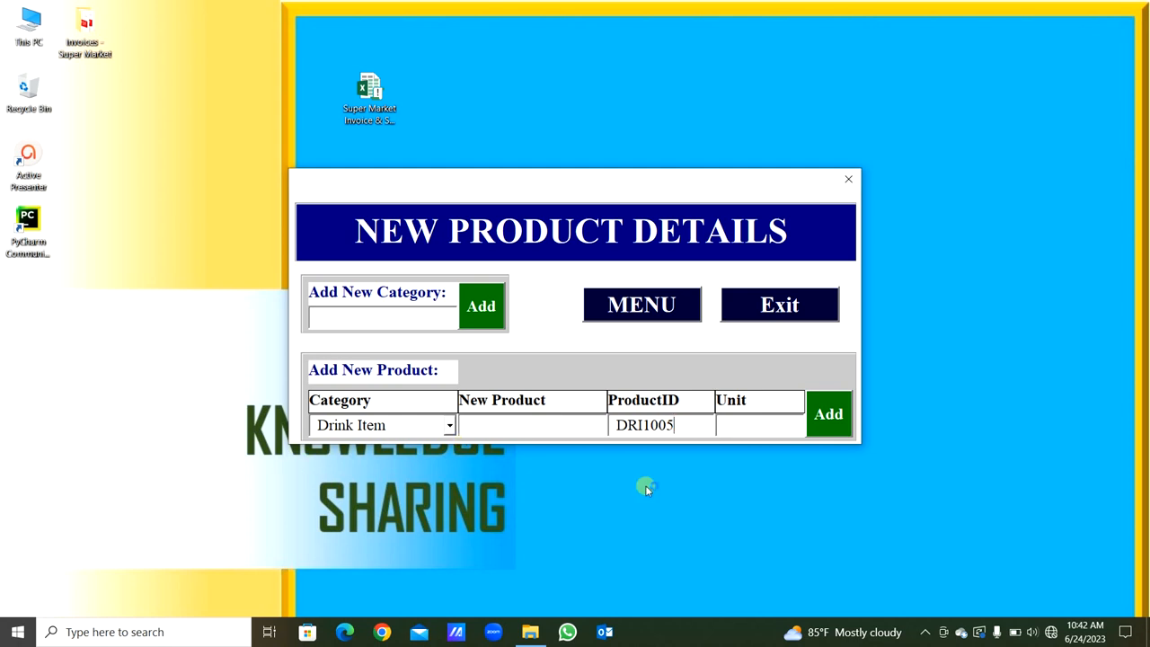
left_click(643, 425)
left_click(683, 425)
left_click_drag(682, 426, 618, 425)
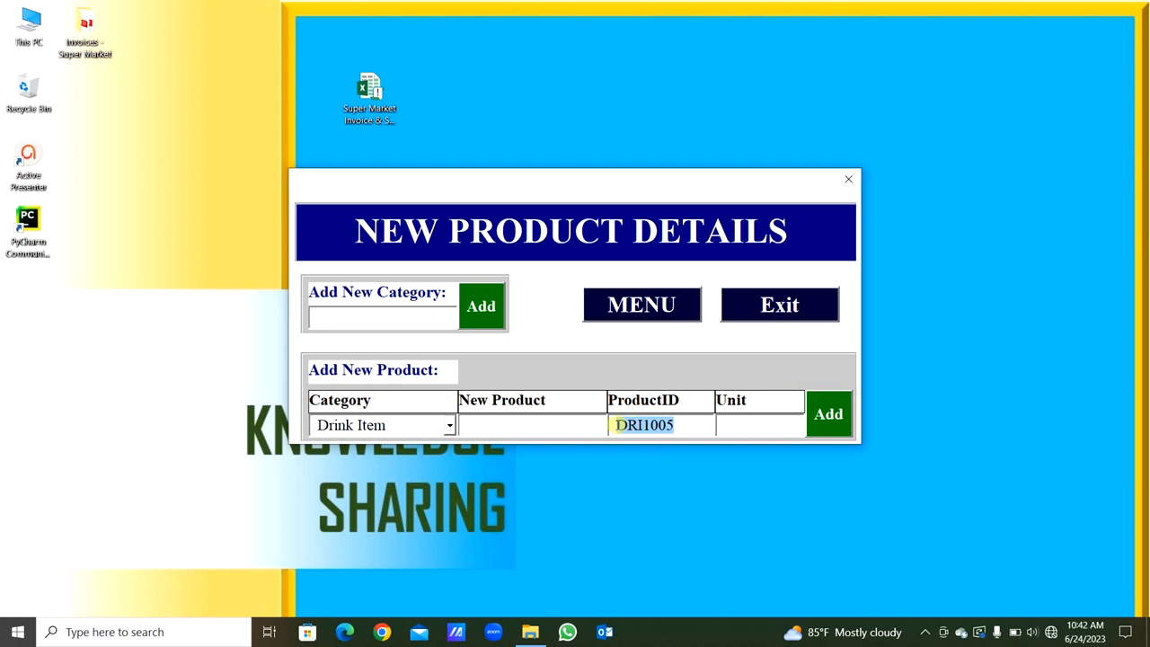
left_click(764, 425)
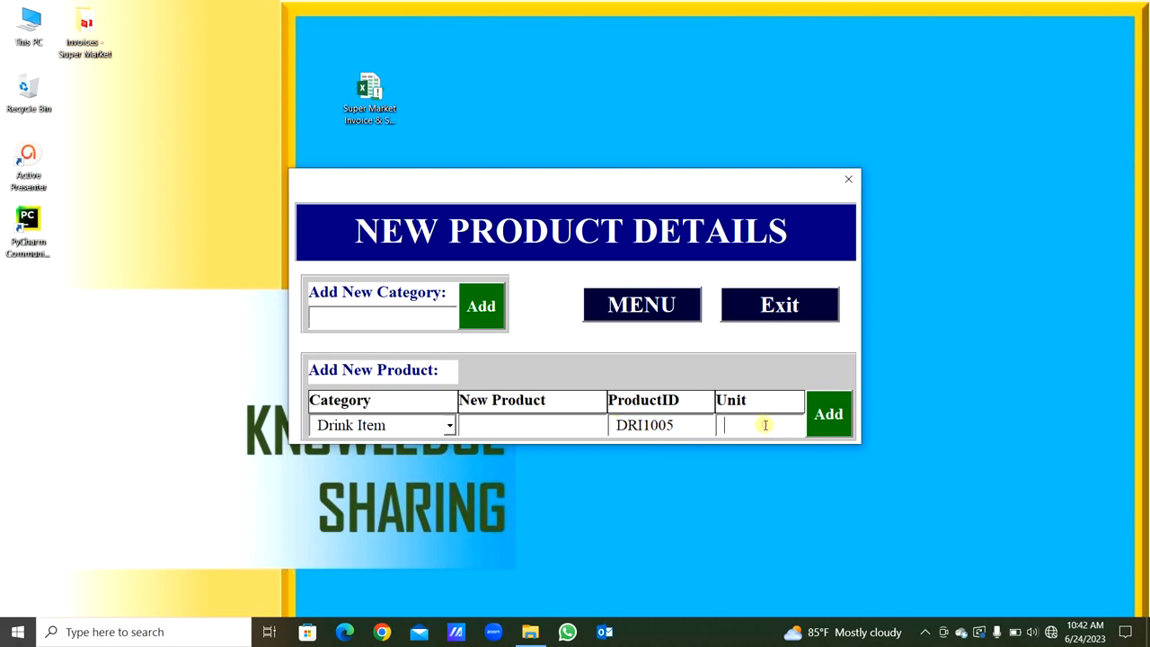
- Name the new product Apple Juice, set its unit to No, and add it to the product list
left_click(552, 431)
type("Appl")
key("Tab")
key("Tab")
left_click(844, 435)
key("Return")
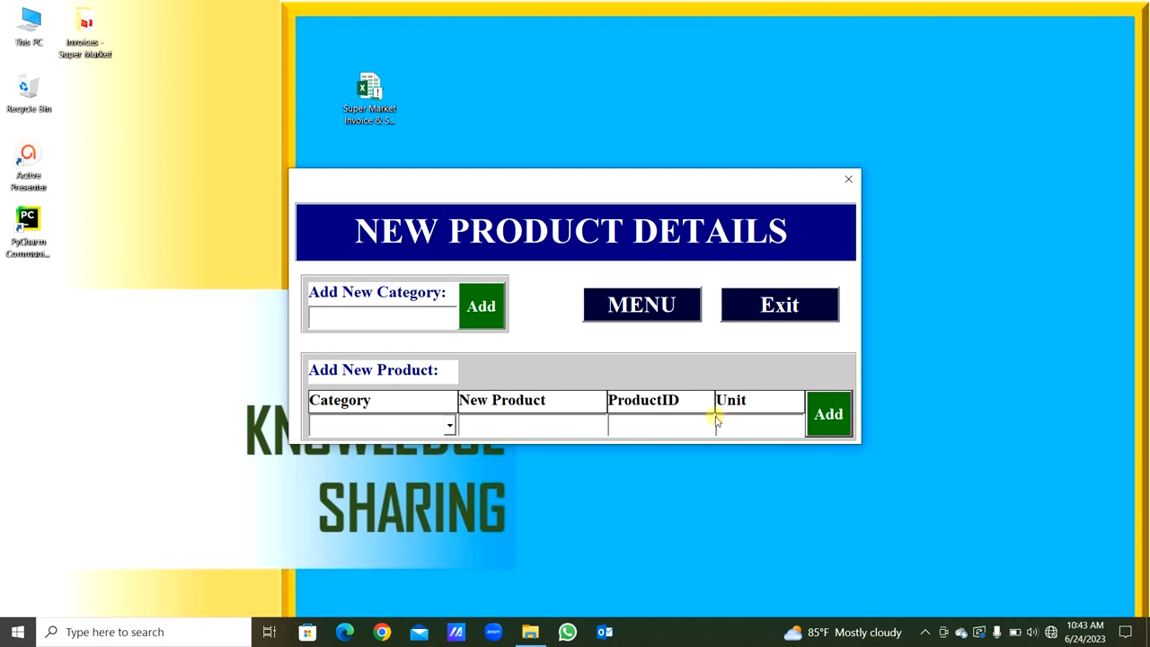
- Add a new product category named AAAA
left_click(430, 319)
type("AAAA")
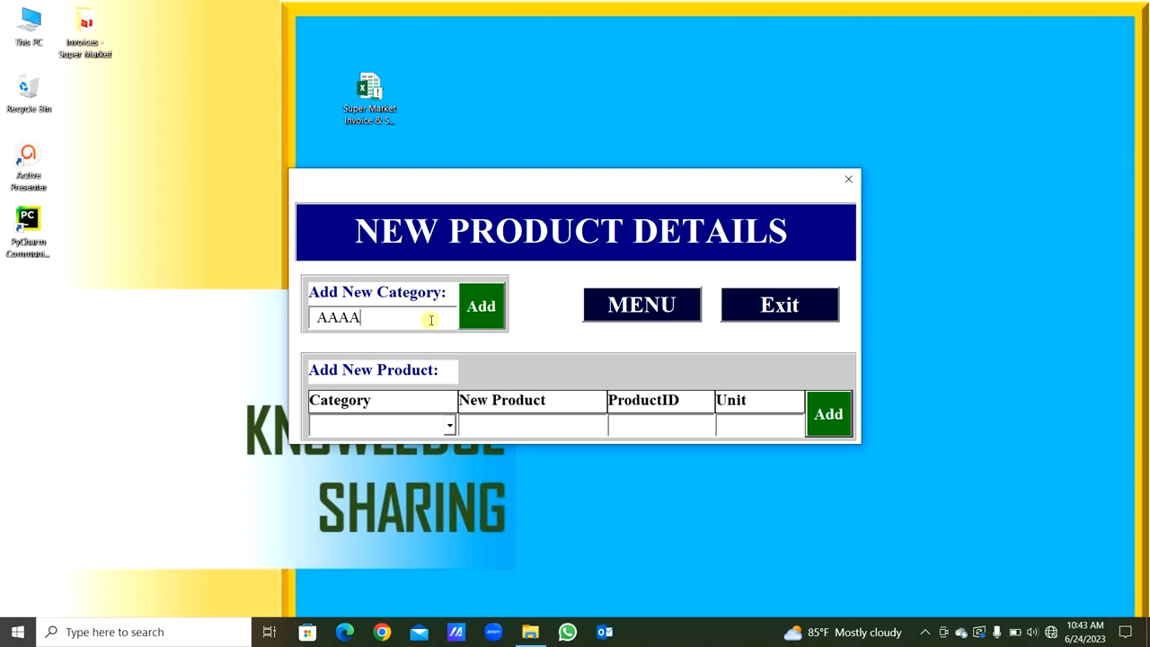
left_click(479, 307)
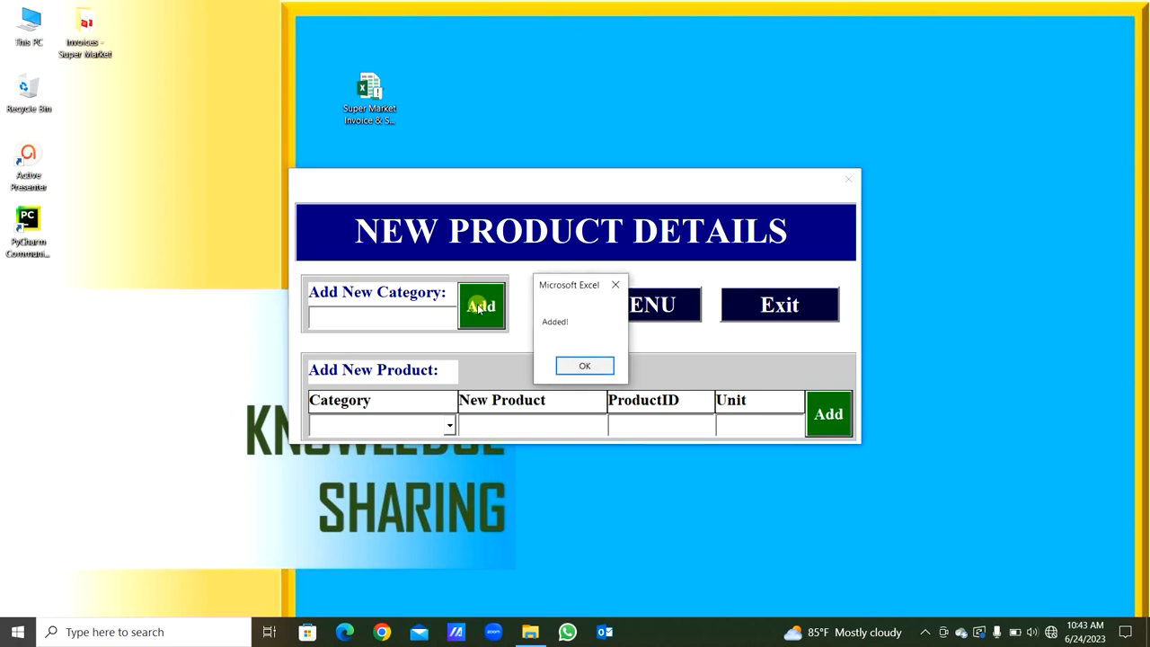
key("Return")
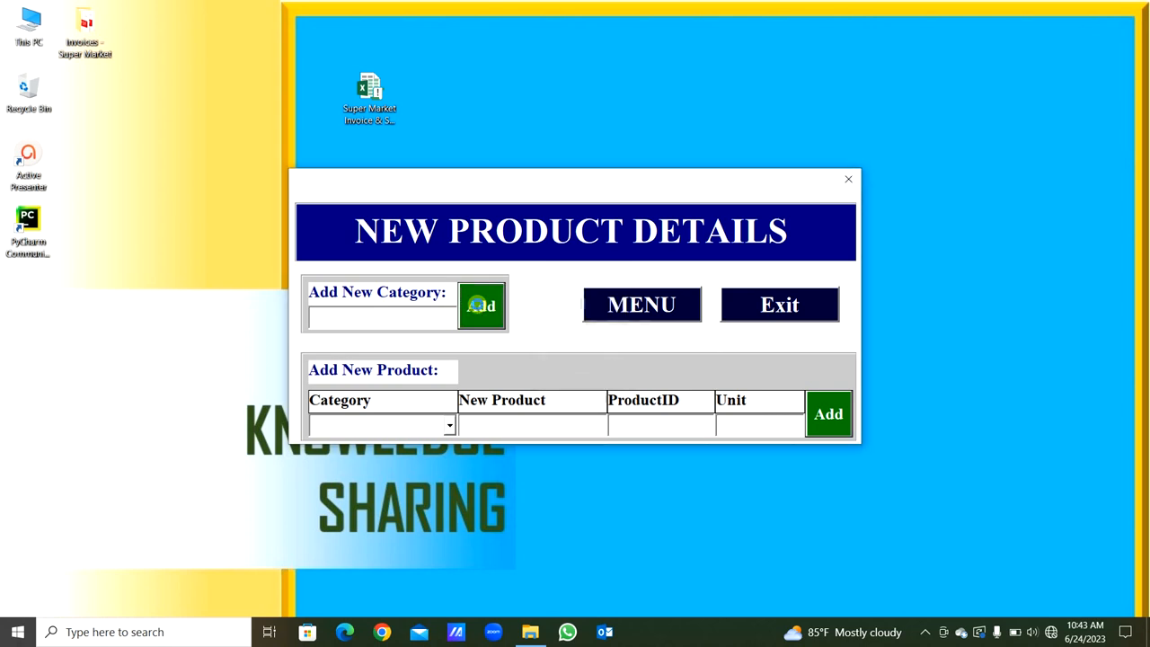
- Return to the main menu, log in to Open Excel with the user name and account password, and dismiss the handling warning
left_click(678, 304)
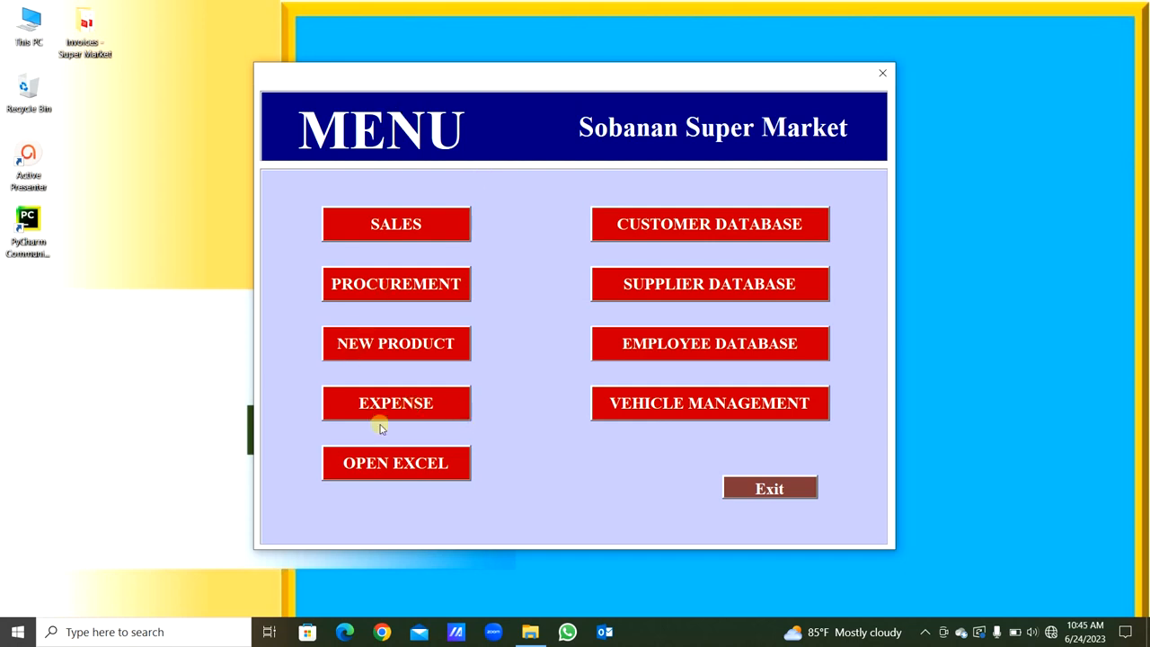
left_click(397, 461)
key("Return")
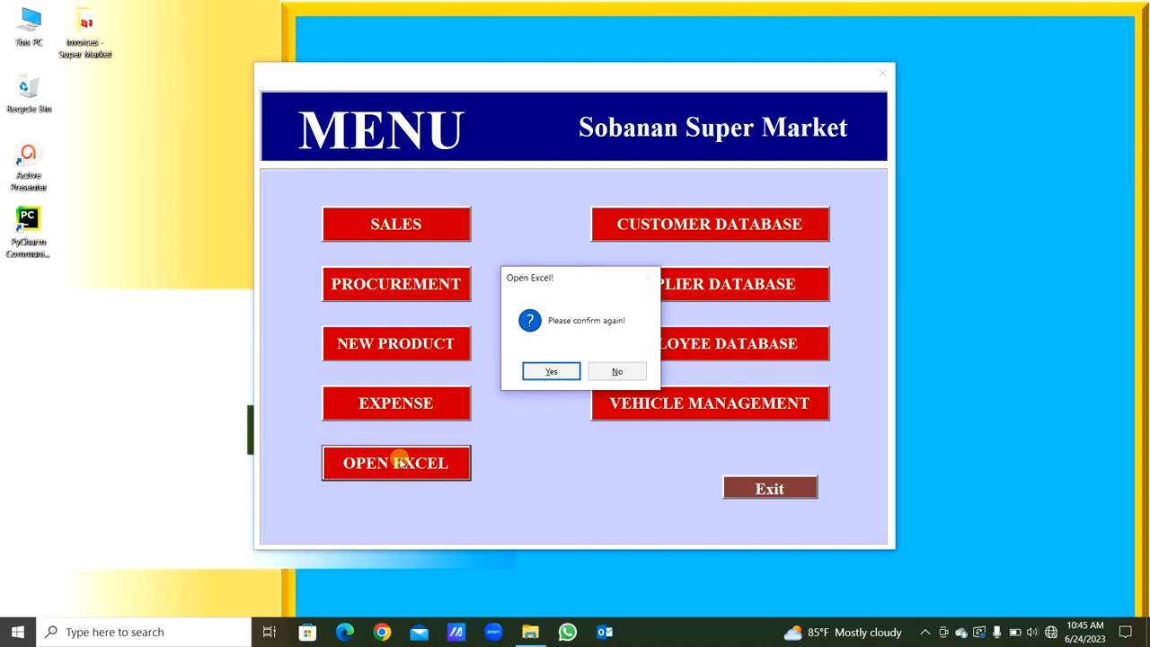
key("Return")
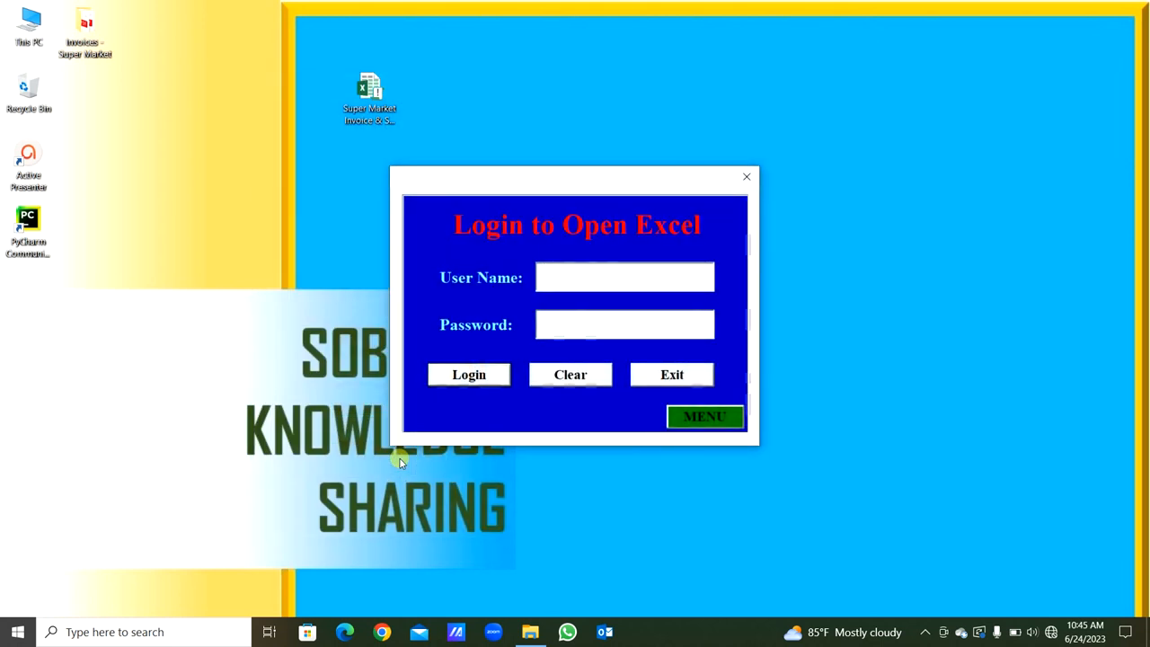
type("Sobanan")
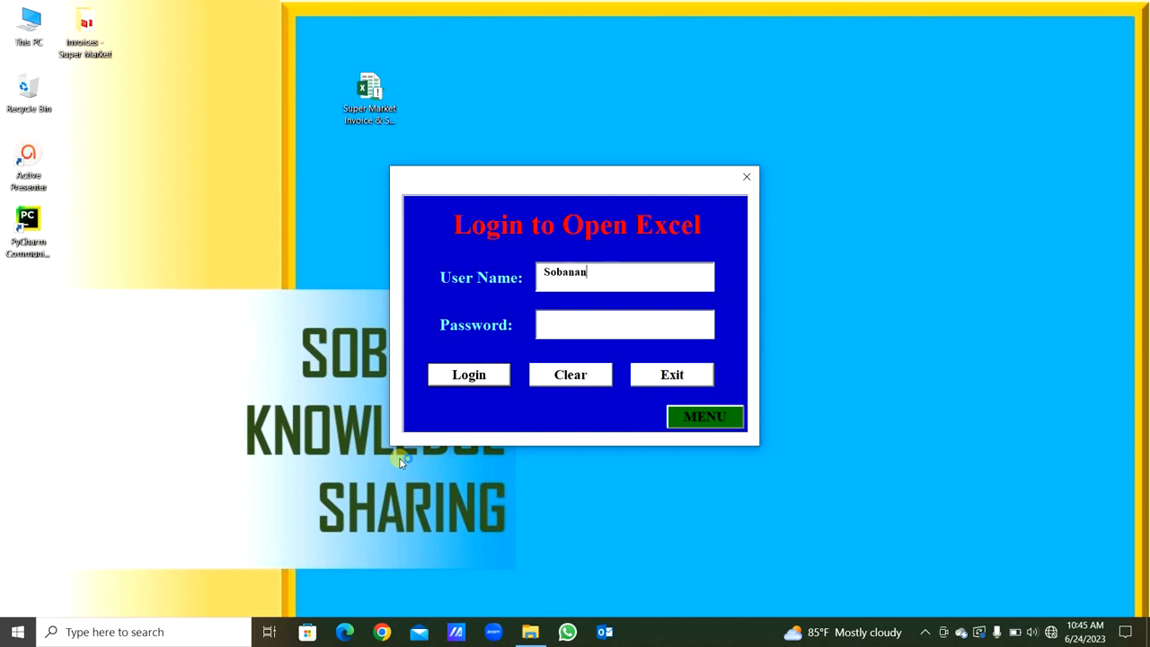
key("Return")
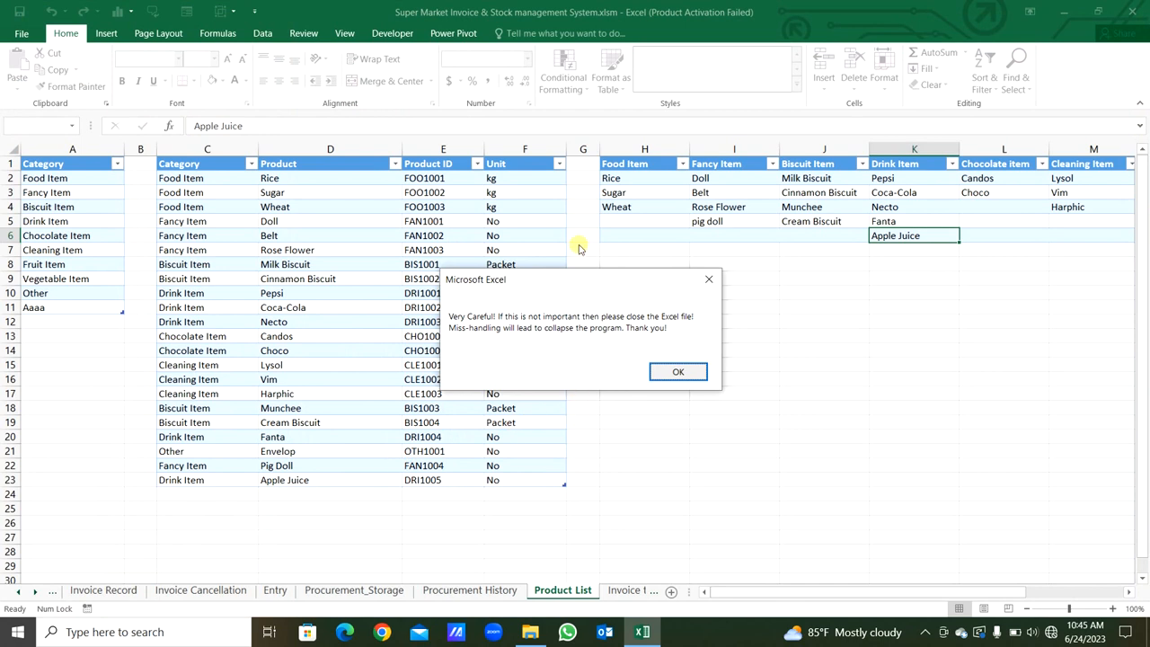
left_click_drag(569, 283, 729, 286)
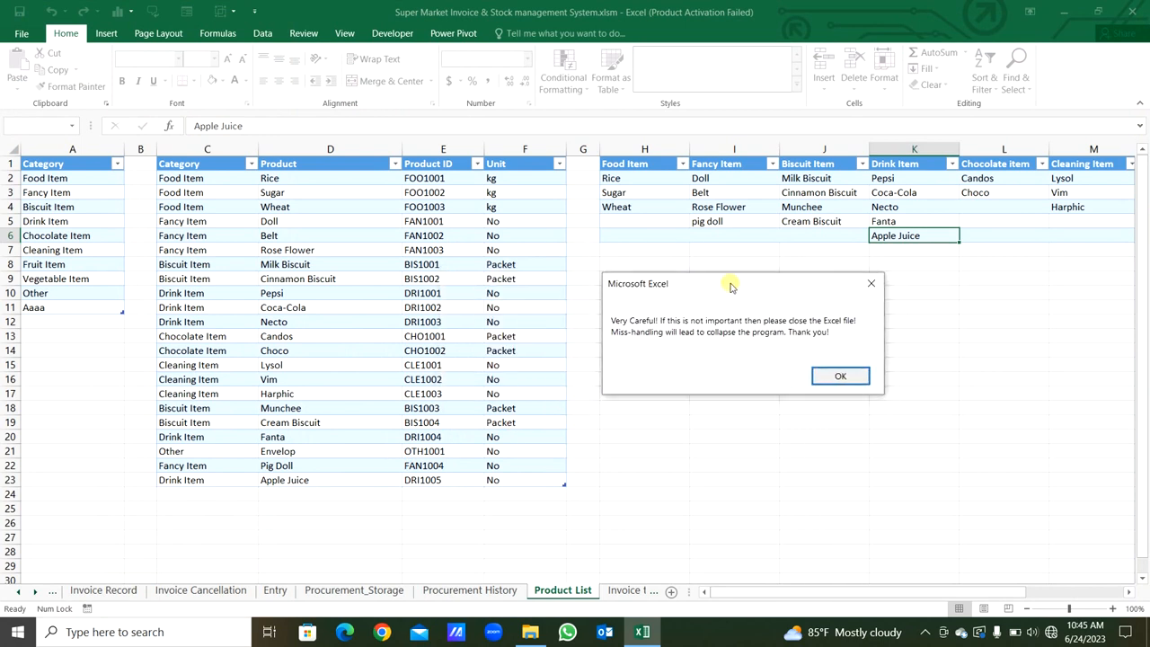
left_click(834, 377)
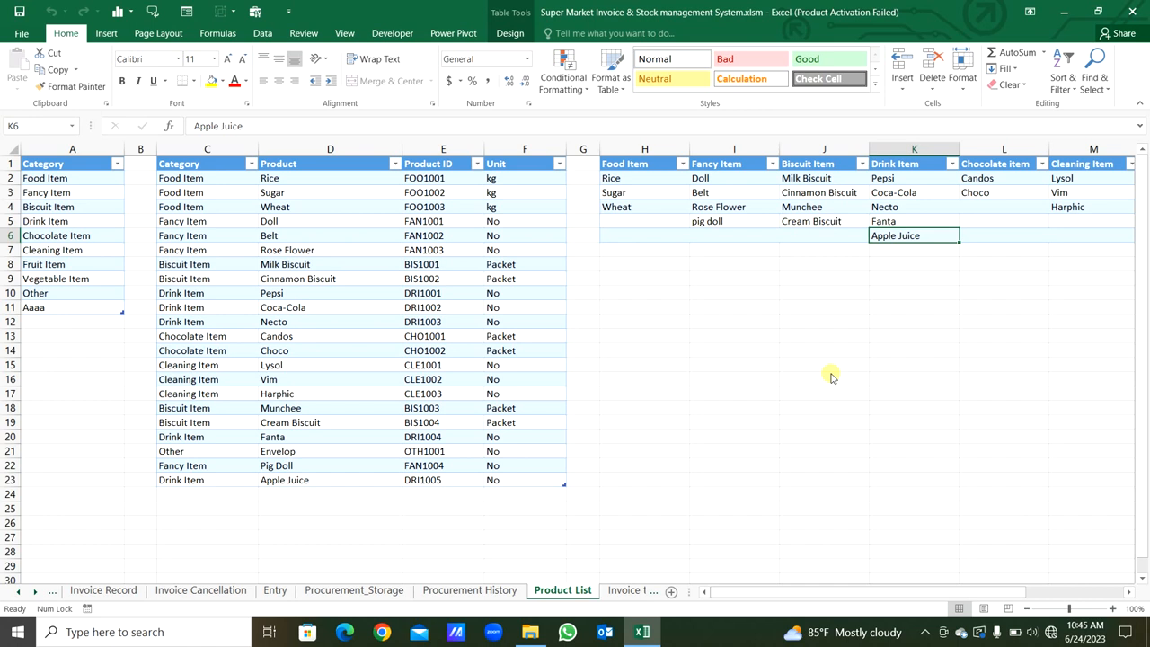
- Examine the new Aaaa category in the category list and its empty column in the table of products by category
left_click(70, 309)
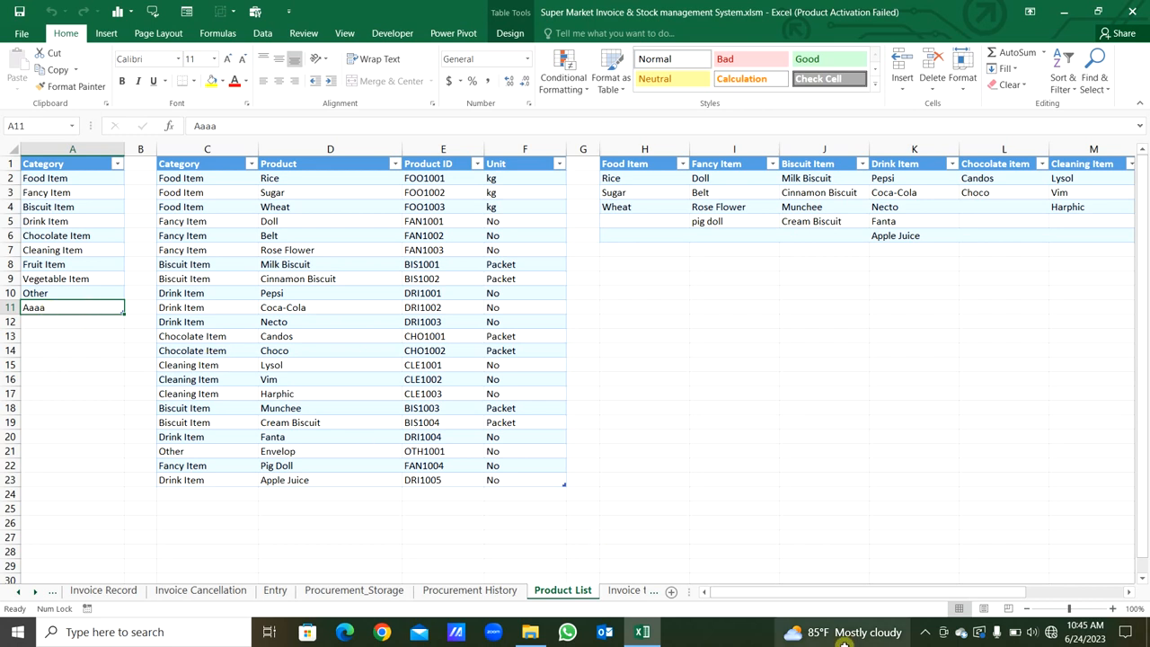
left_click_drag(838, 600, 1049, 575)
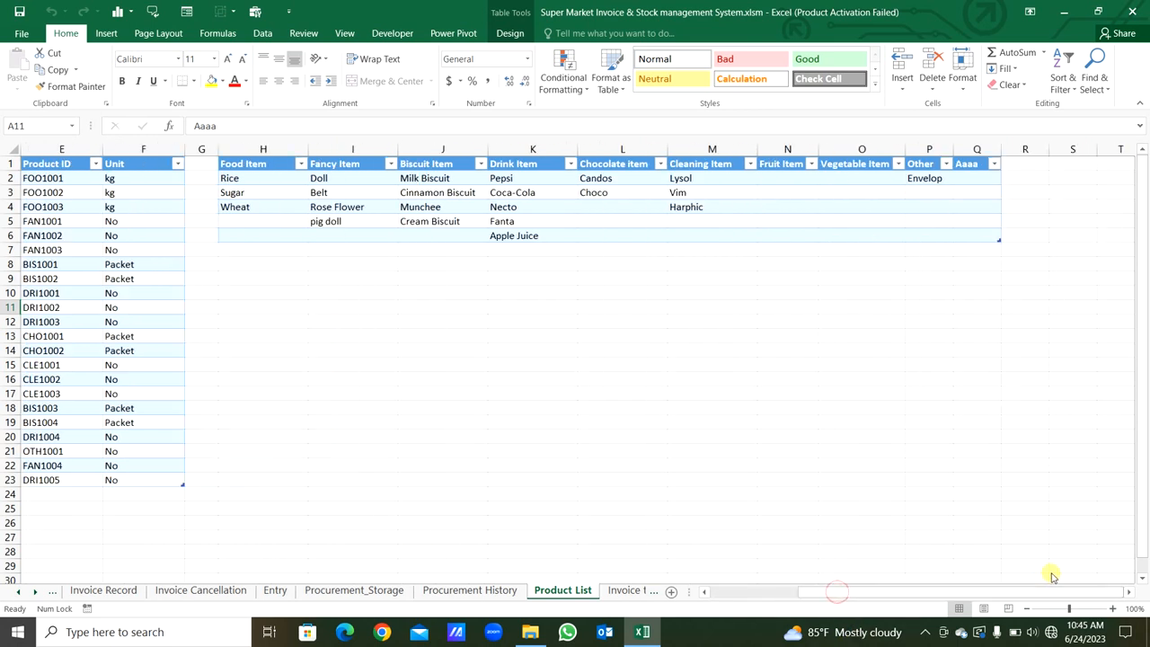
left_click(962, 164)
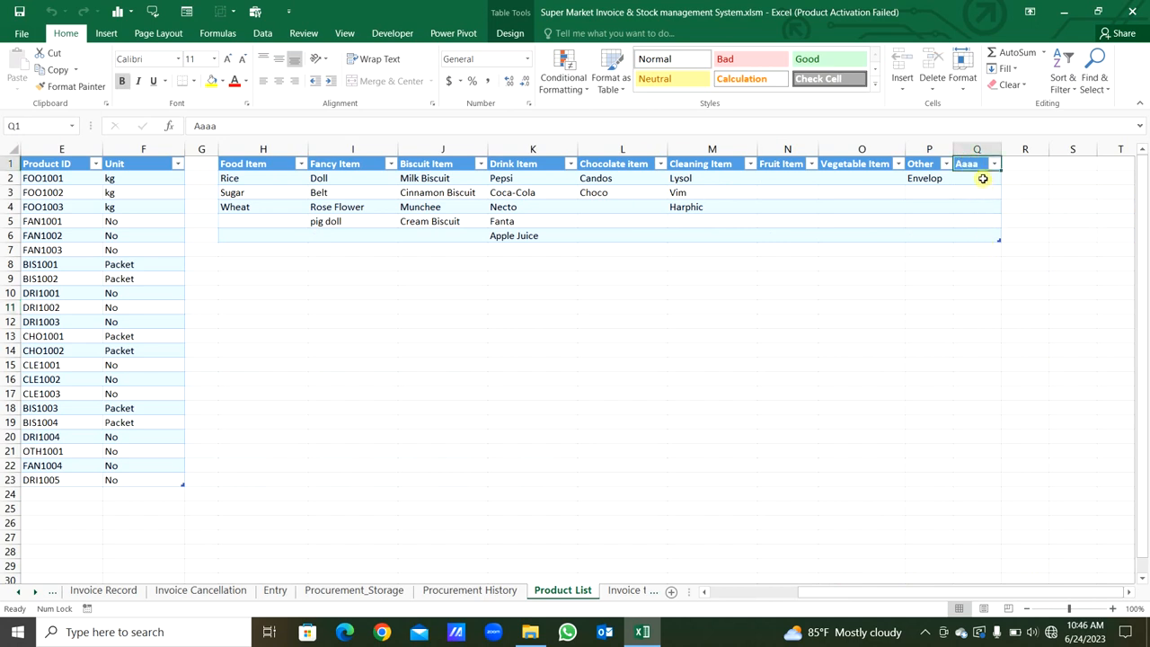
left_click_drag(980, 180, 981, 231)
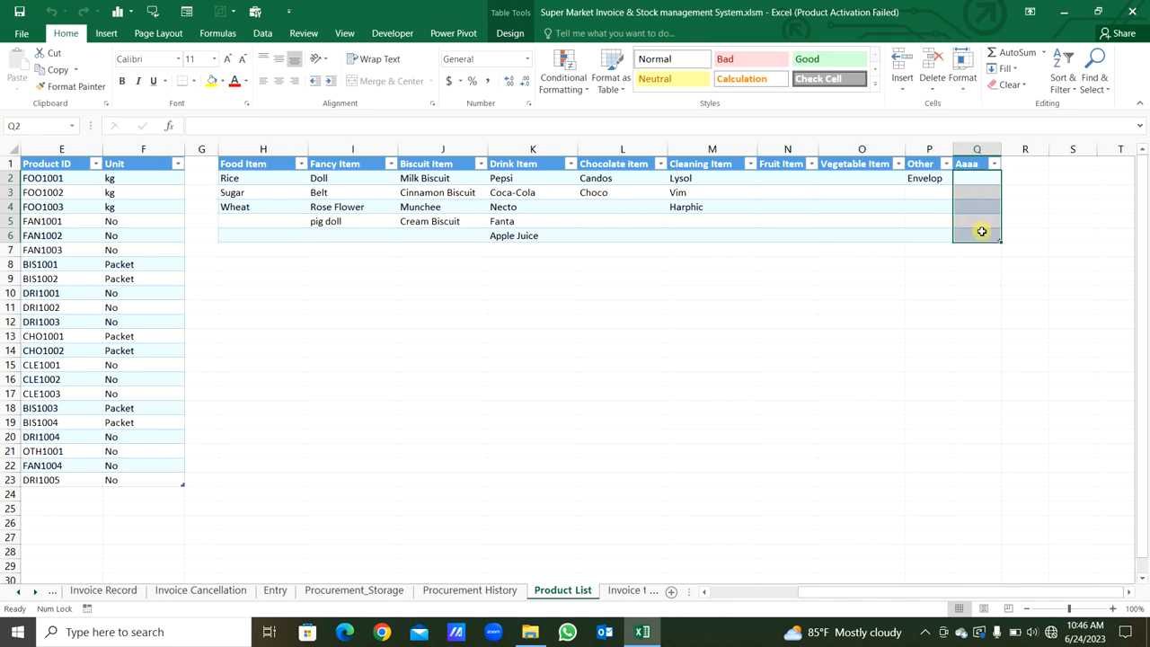
left_click(736, 591)
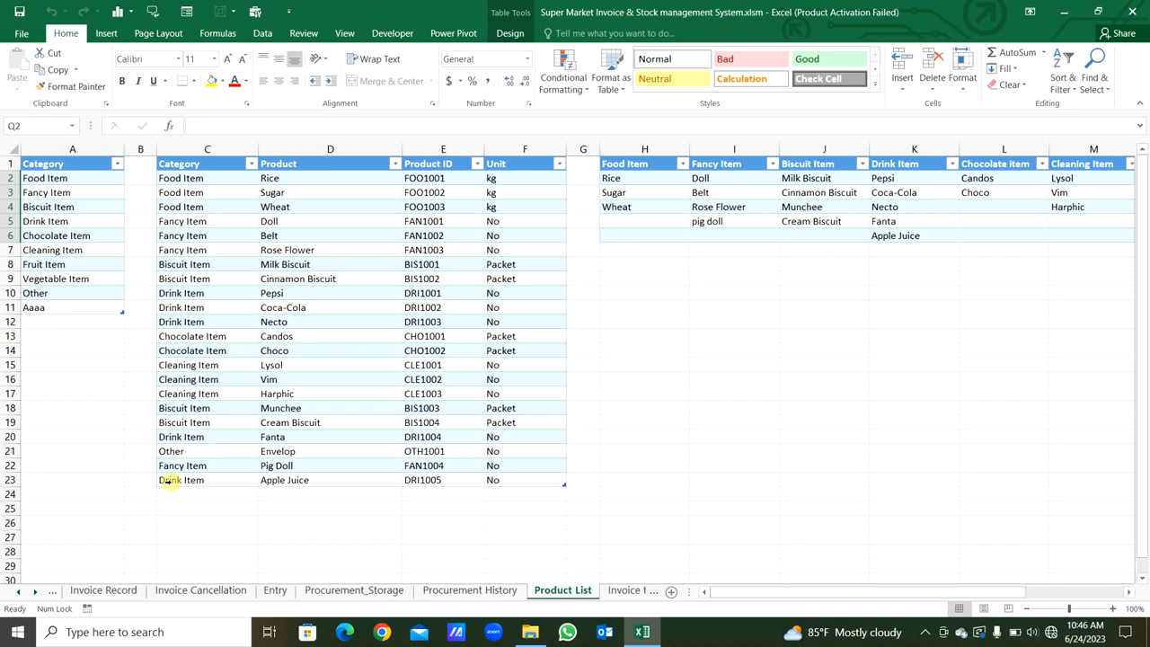
- Compare the Apple Juice row with the other Drink Item rows to examine how their product IDs are numbered
left_click(12, 479)
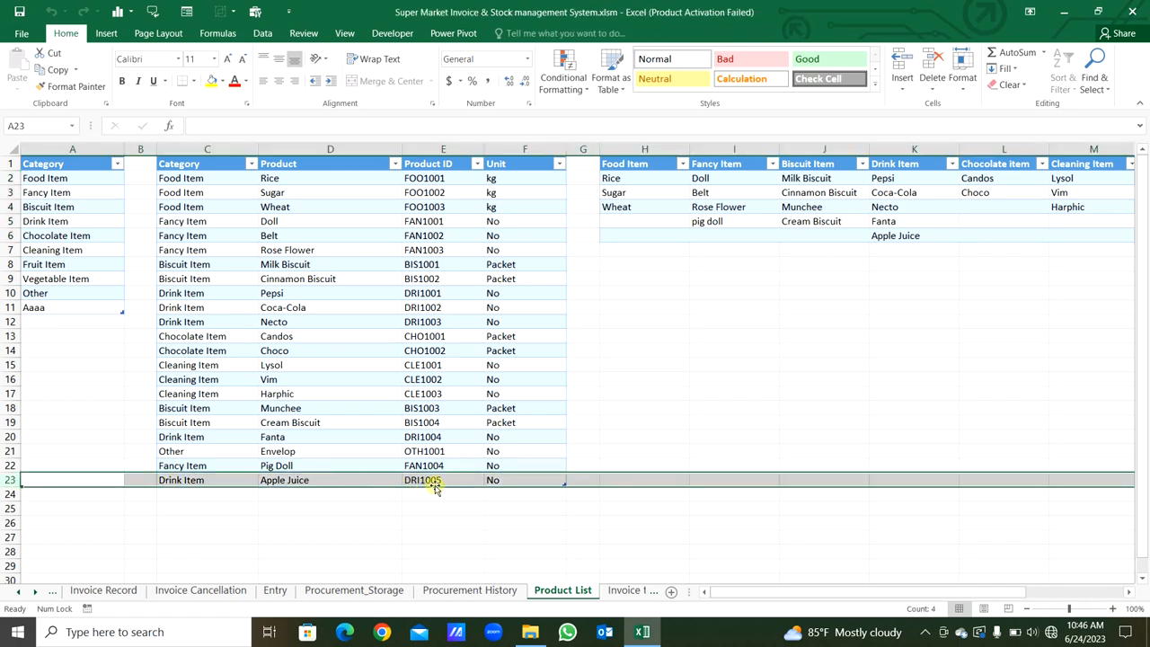
left_click(192, 294)
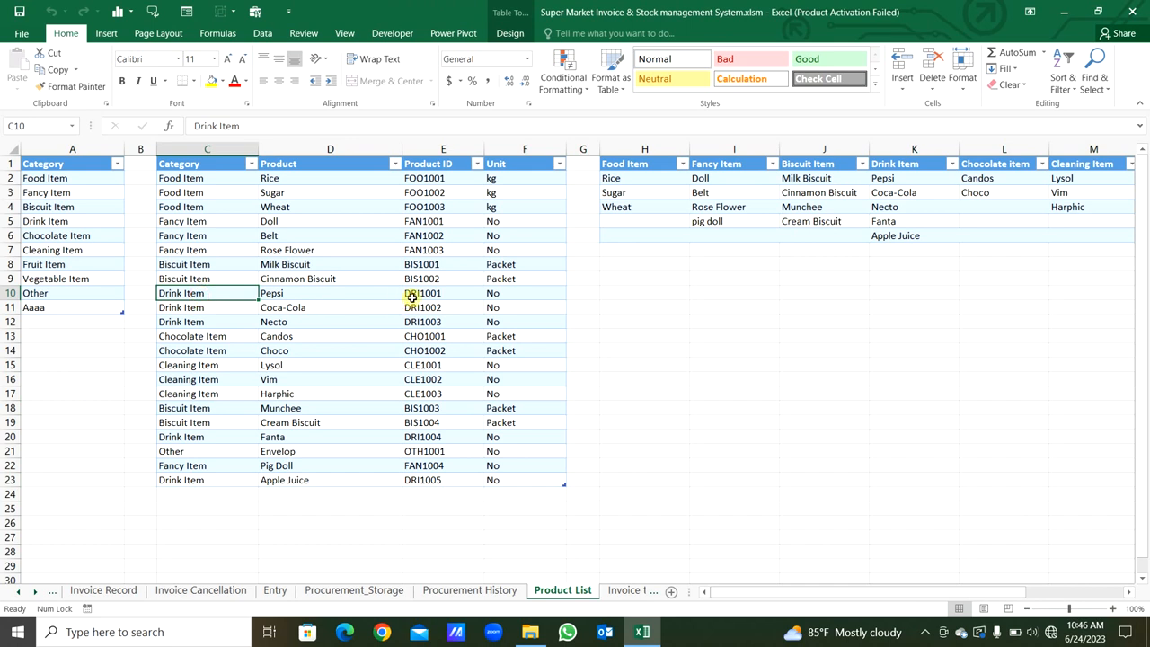
left_click(419, 294)
key("shift+space")
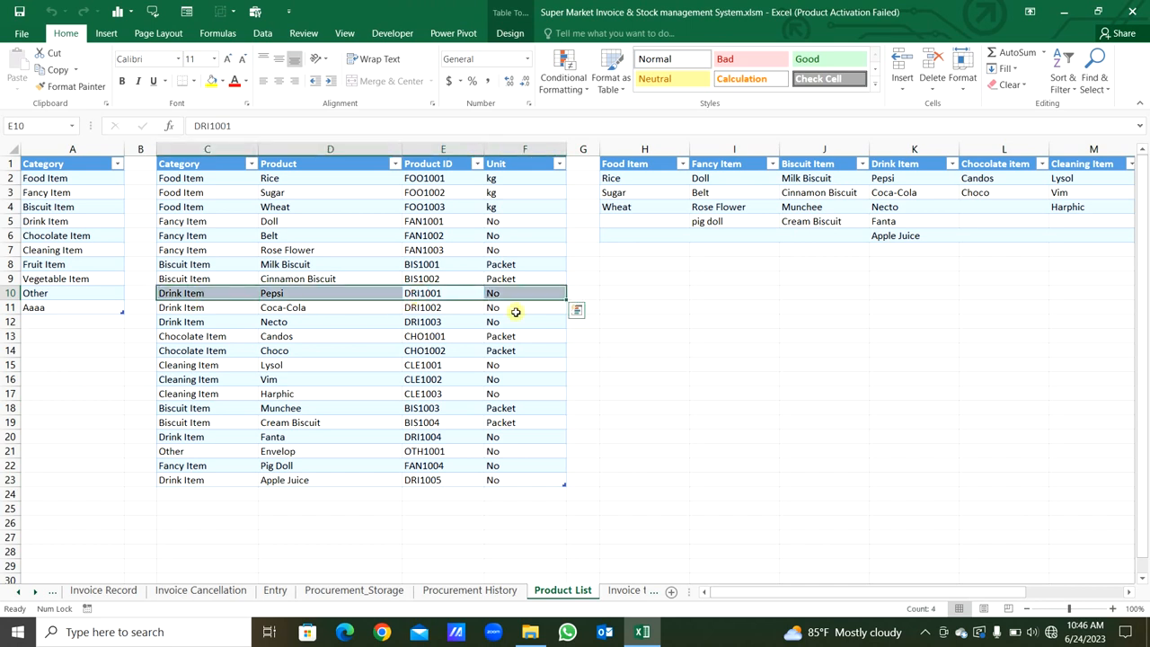
left_click(440, 308)
key("shift+space")
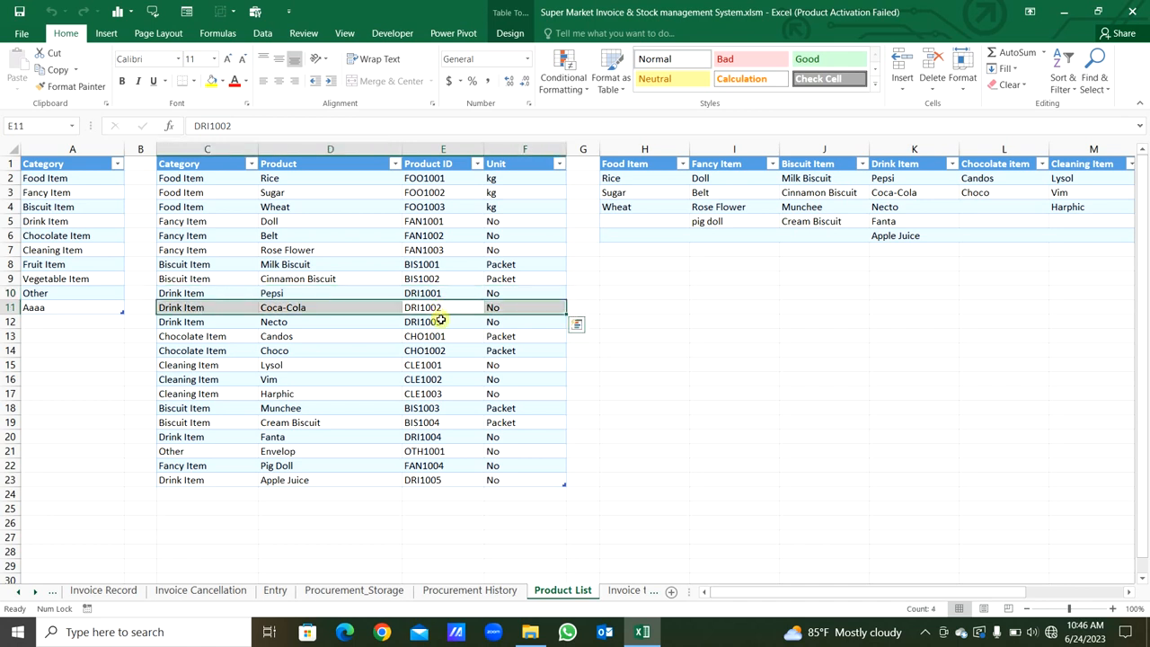
left_click(440, 322)
key("shift+space")
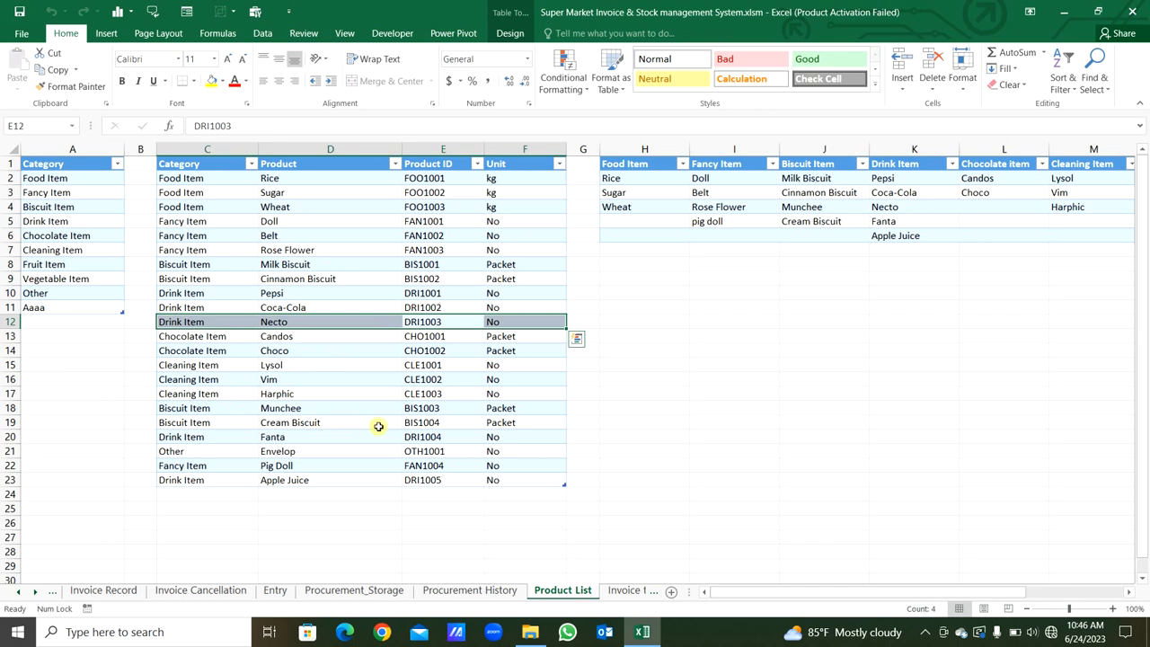
left_click(411, 436)
key("shift+space")
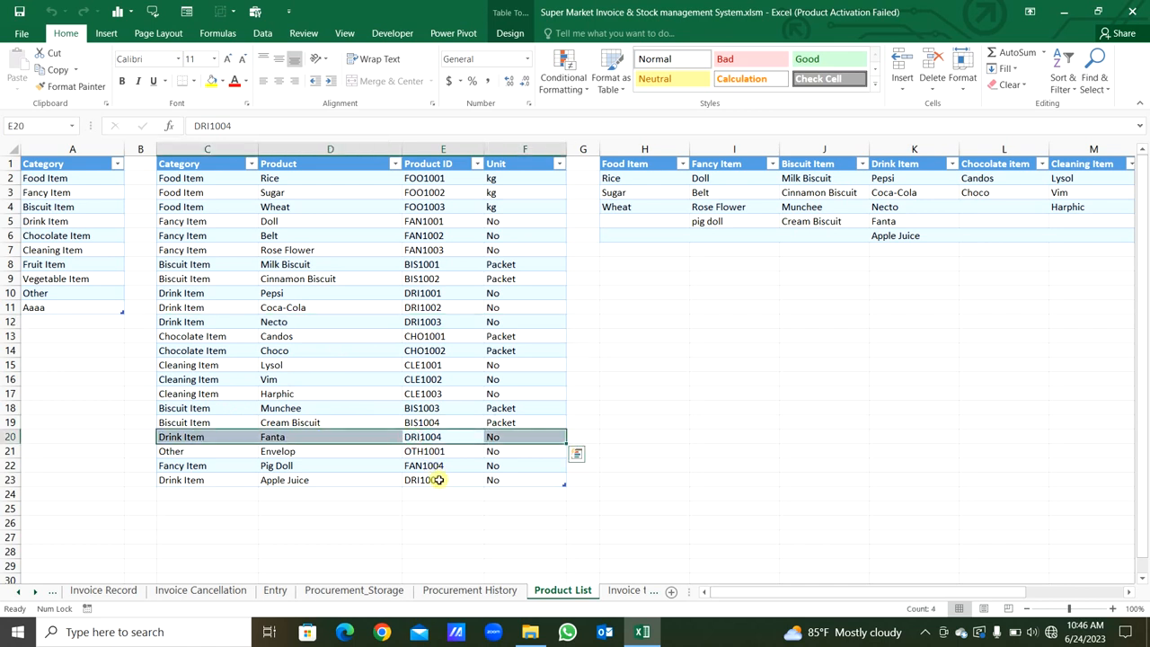
left_click(435, 478)
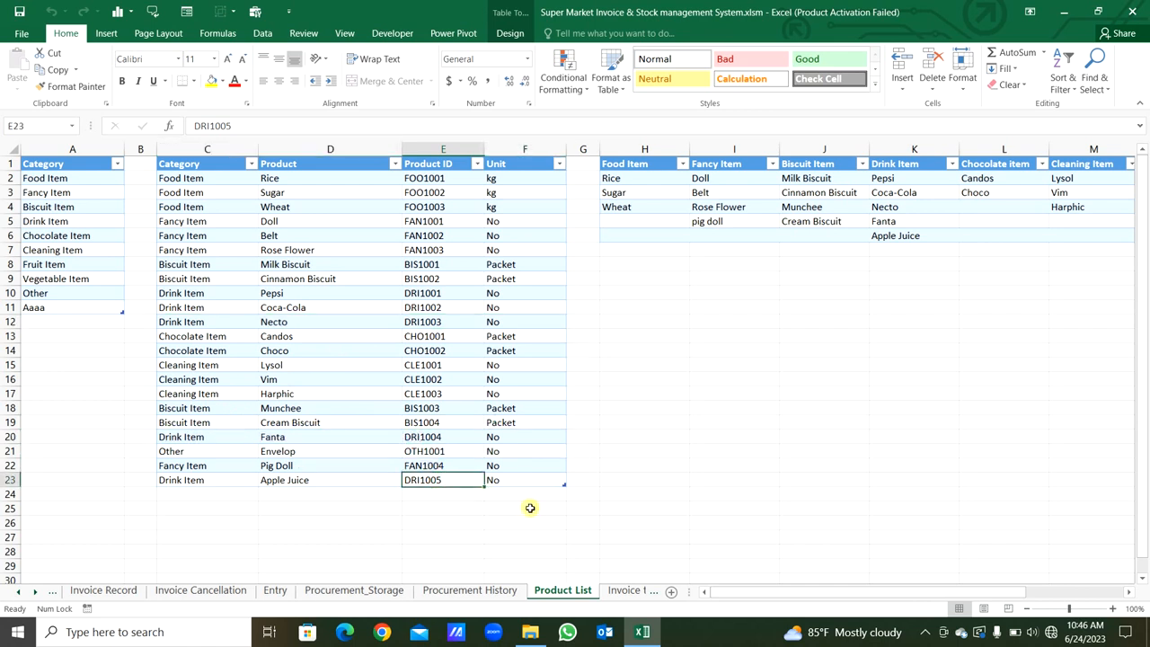
key("shift+space")
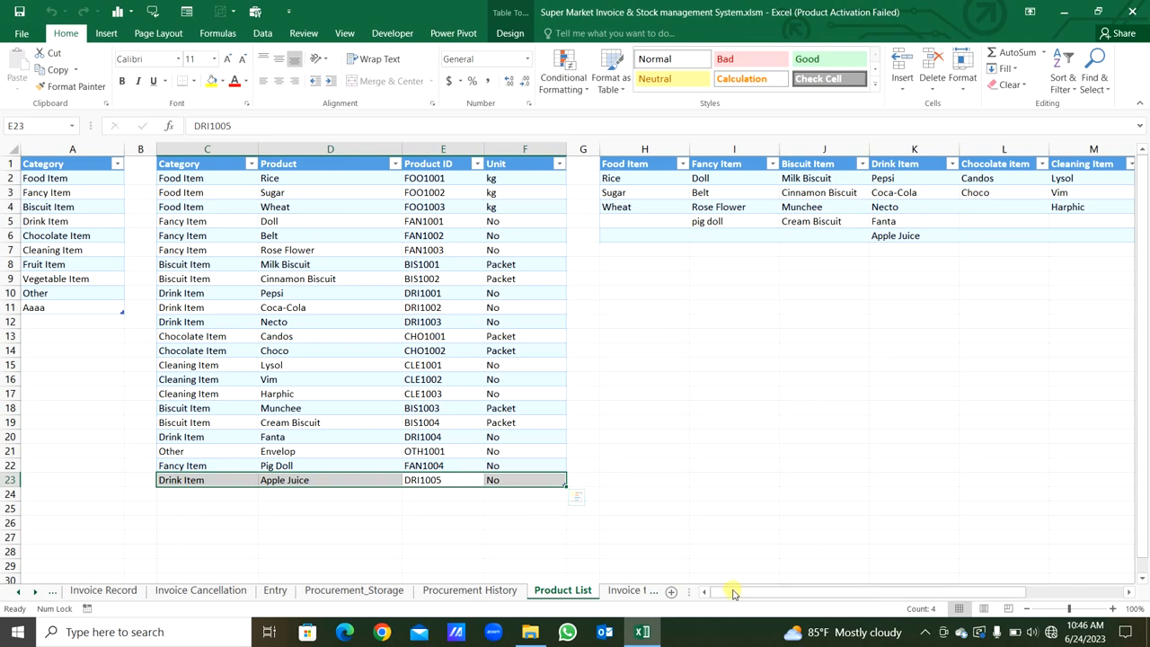
- Examine the Drink Item column in the table of products by category, including its Apple Juice entry
left_click_drag(732, 590, 905, 555)
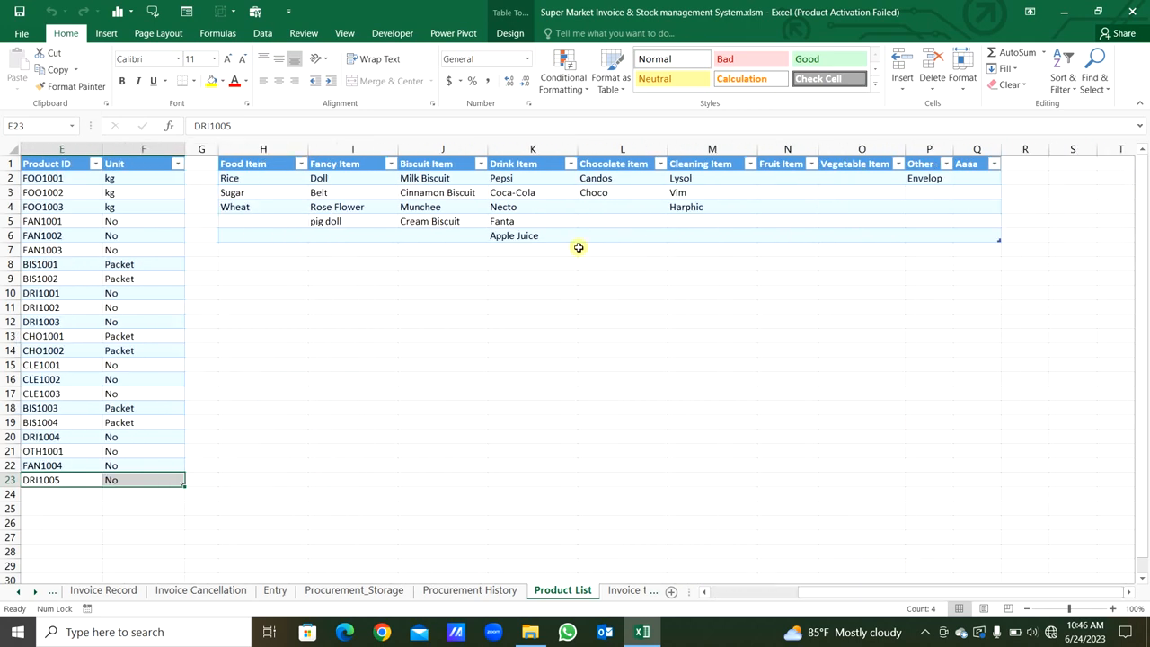
left_click(528, 151)
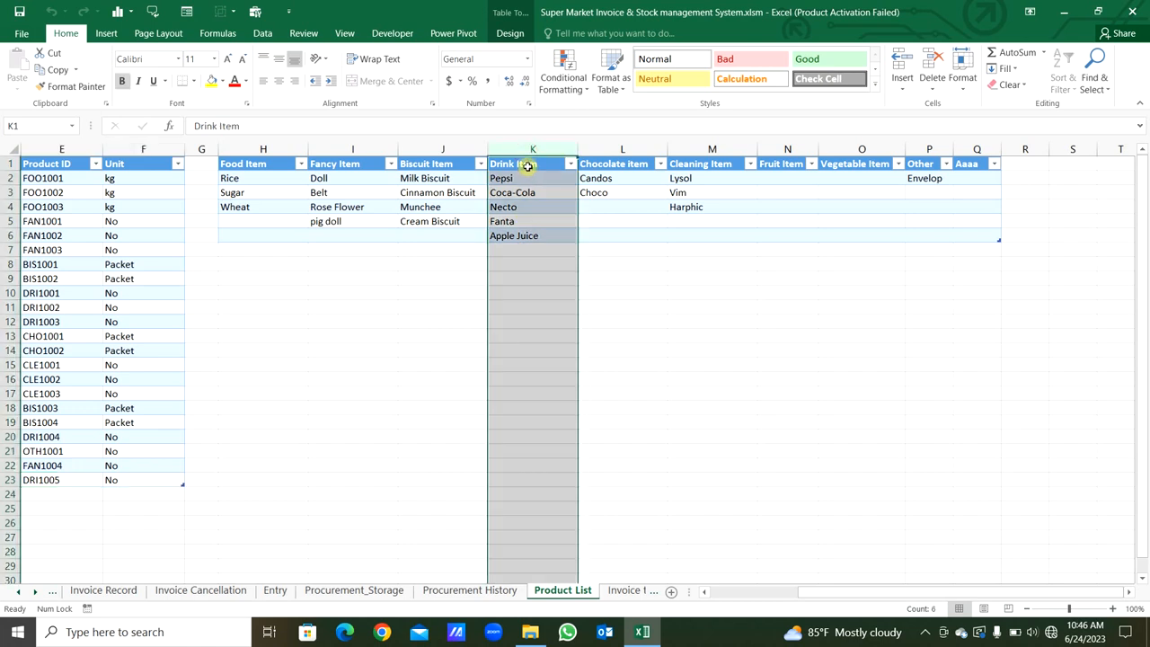
left_click(530, 235)
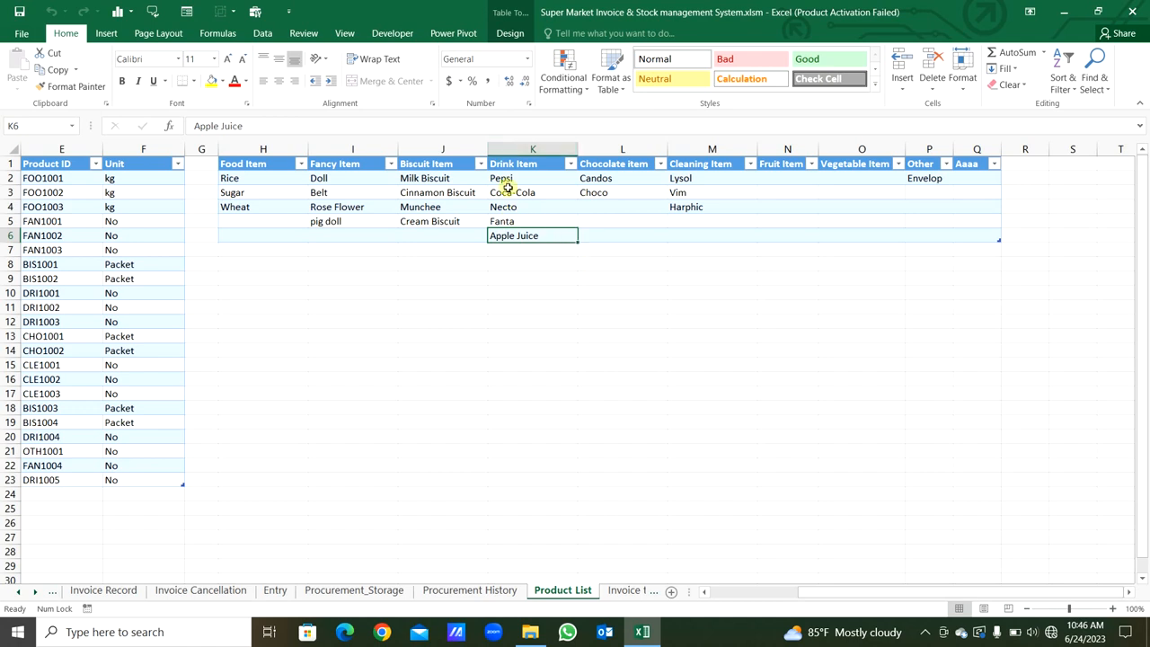
left_click(744, 592)
left_click(667, 465)
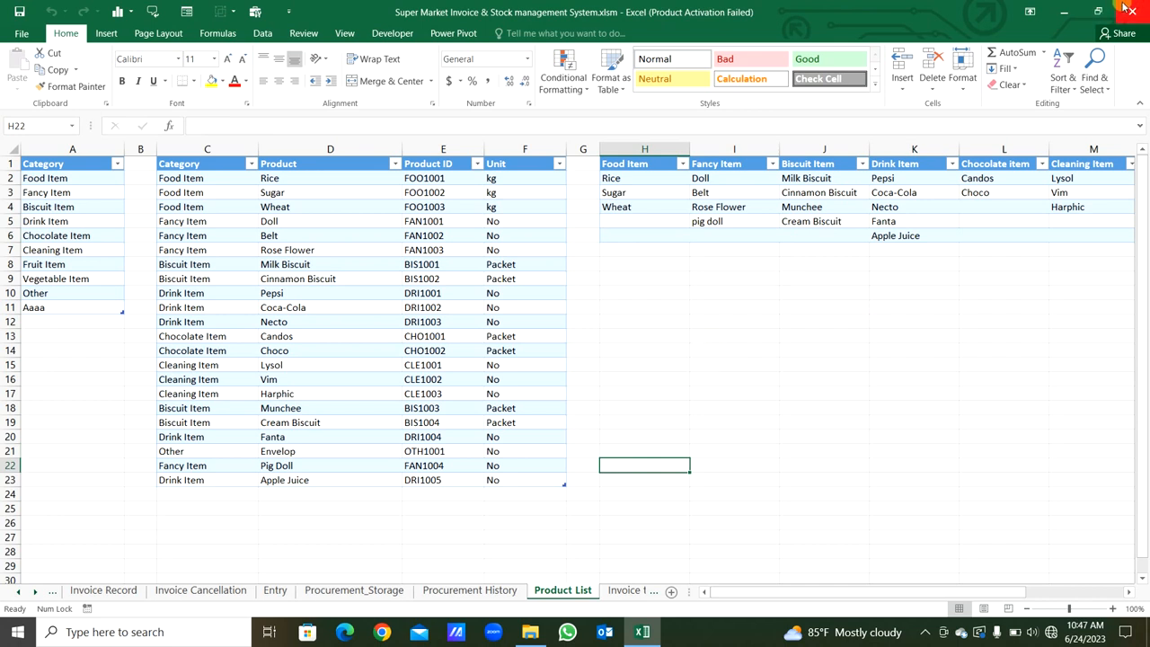
- Show the Login to Menu form from the workbook, exit it, and confirm the exit
left_click(254, 13)
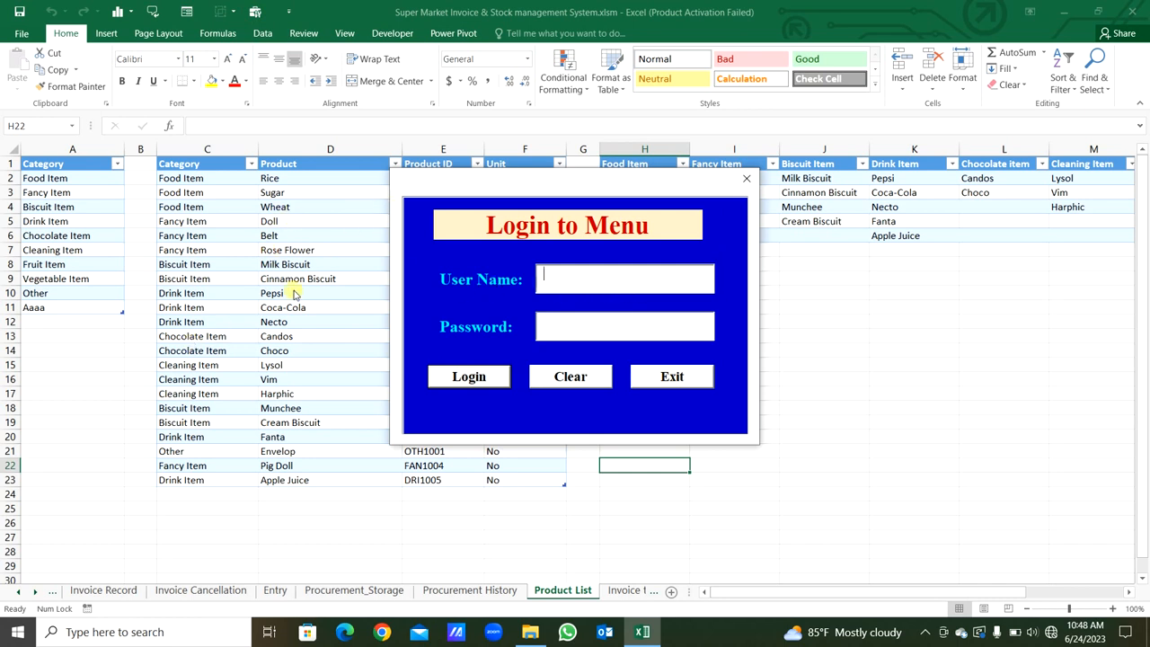
left_click(643, 378)
left_click(552, 368)
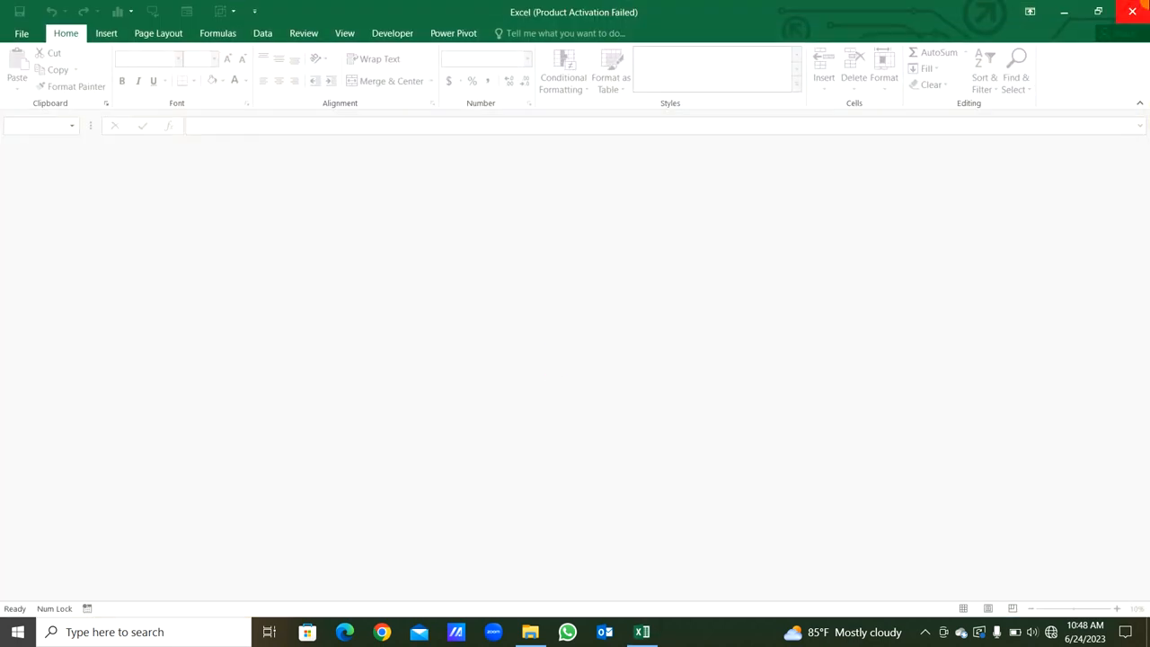
- Close the workbook and reopen the Super Market Invoice & Stock management System file from the desktop
left_click(1132, 11)
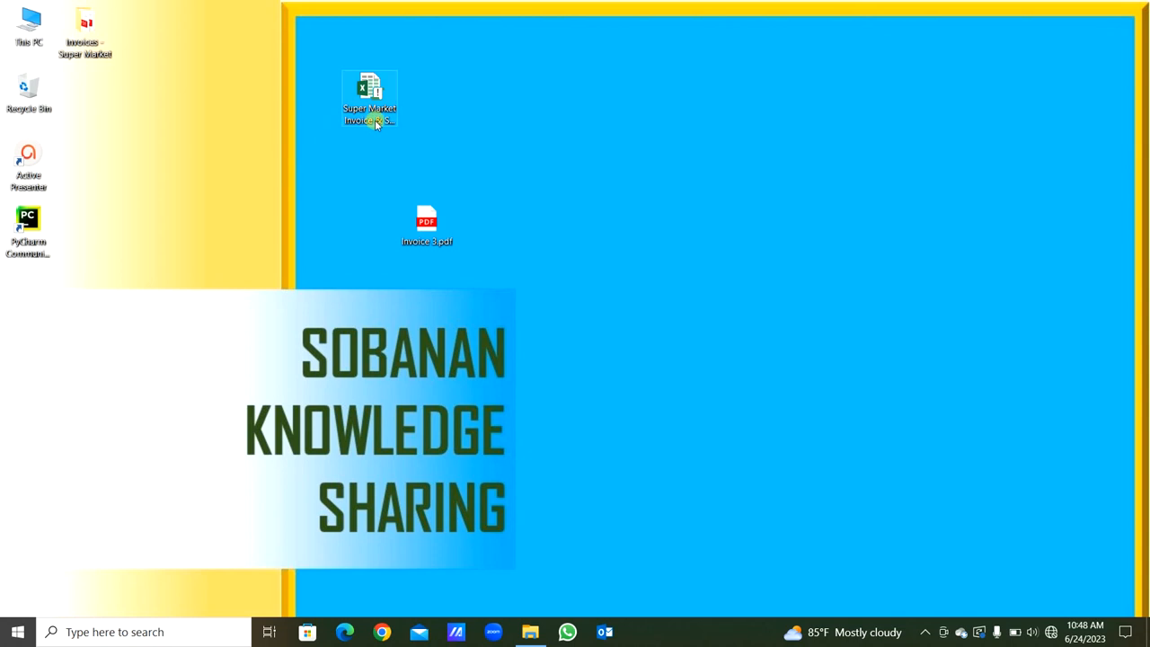
double_click(375, 124)
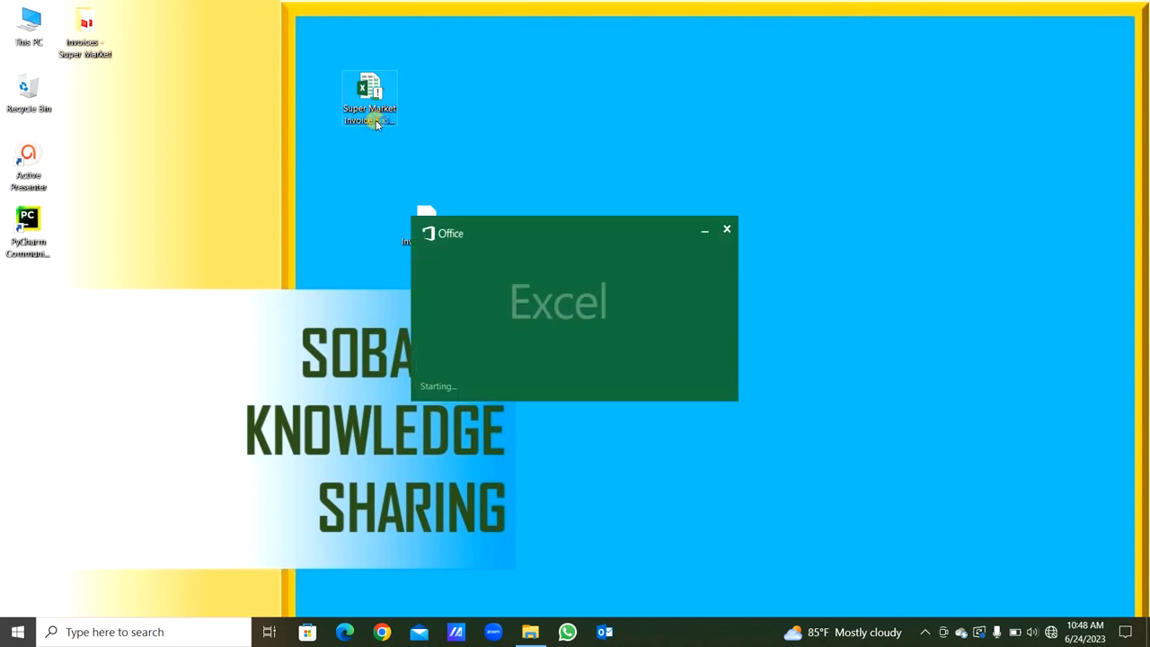